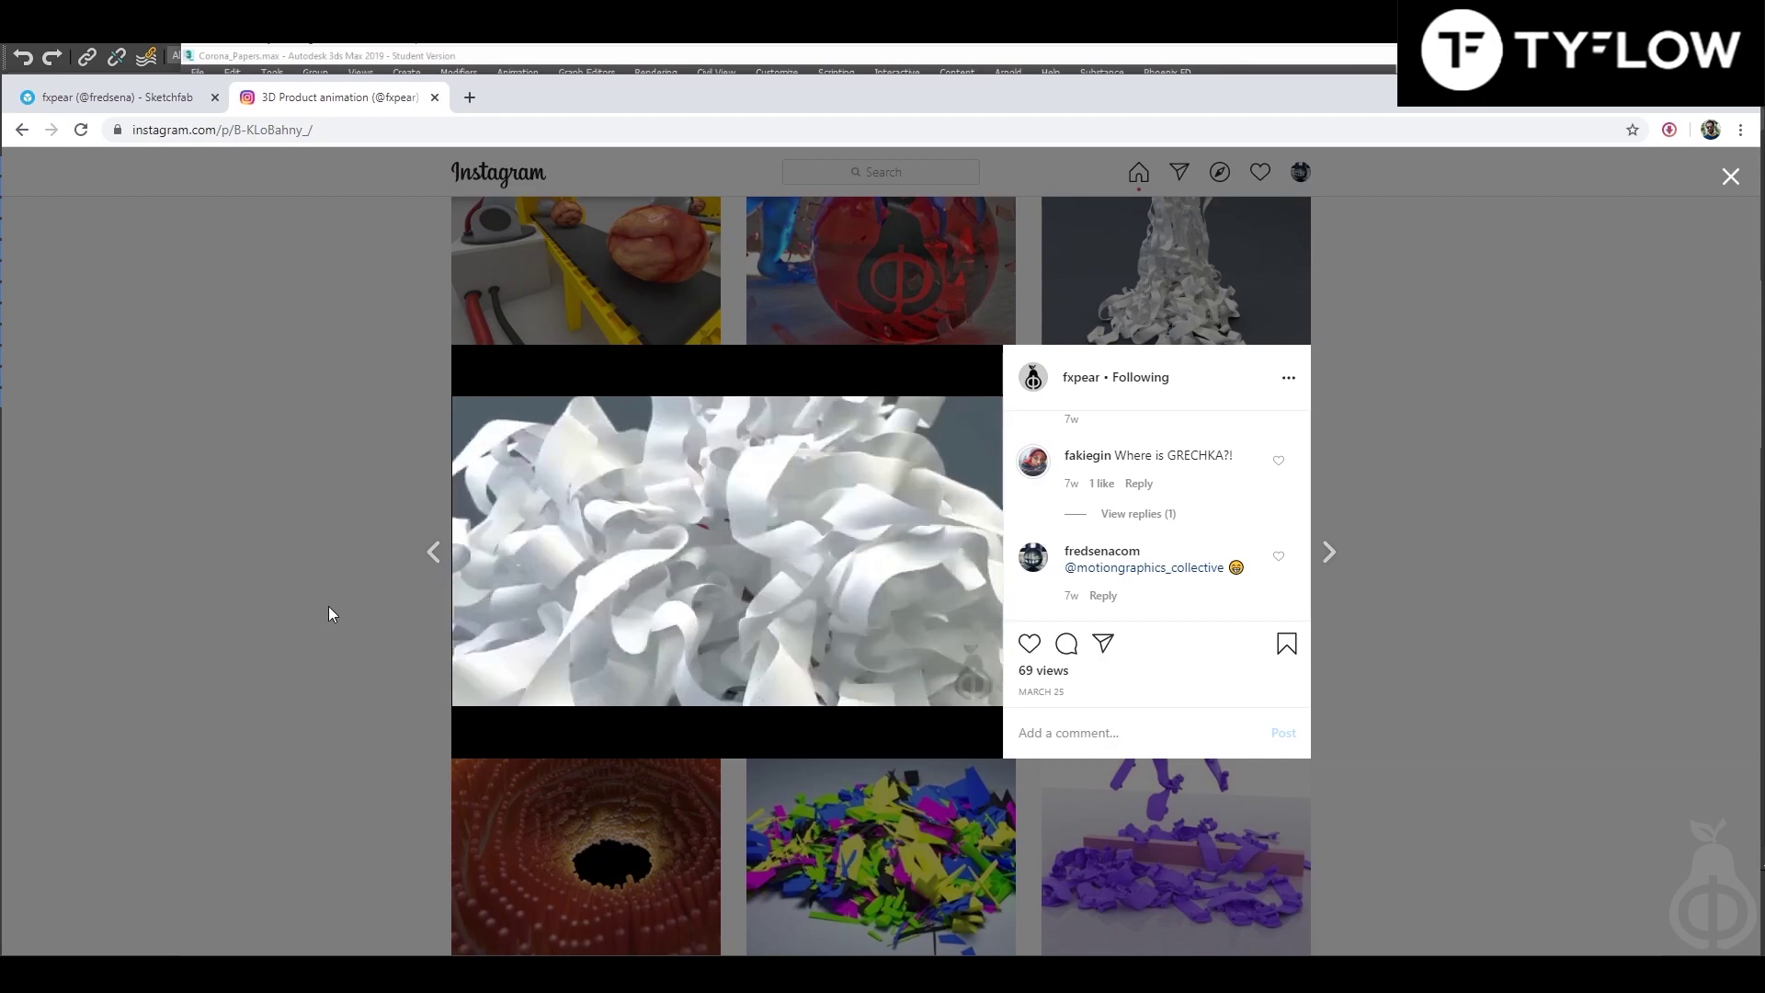
Step: Switch from the browser to 3ds Max, play through the finished paper-strip simulation and examine its Cloths event
{"action": "left_click", "coordinate": [329, 605]}
{"action": "key", "text": "alt+Tab"}
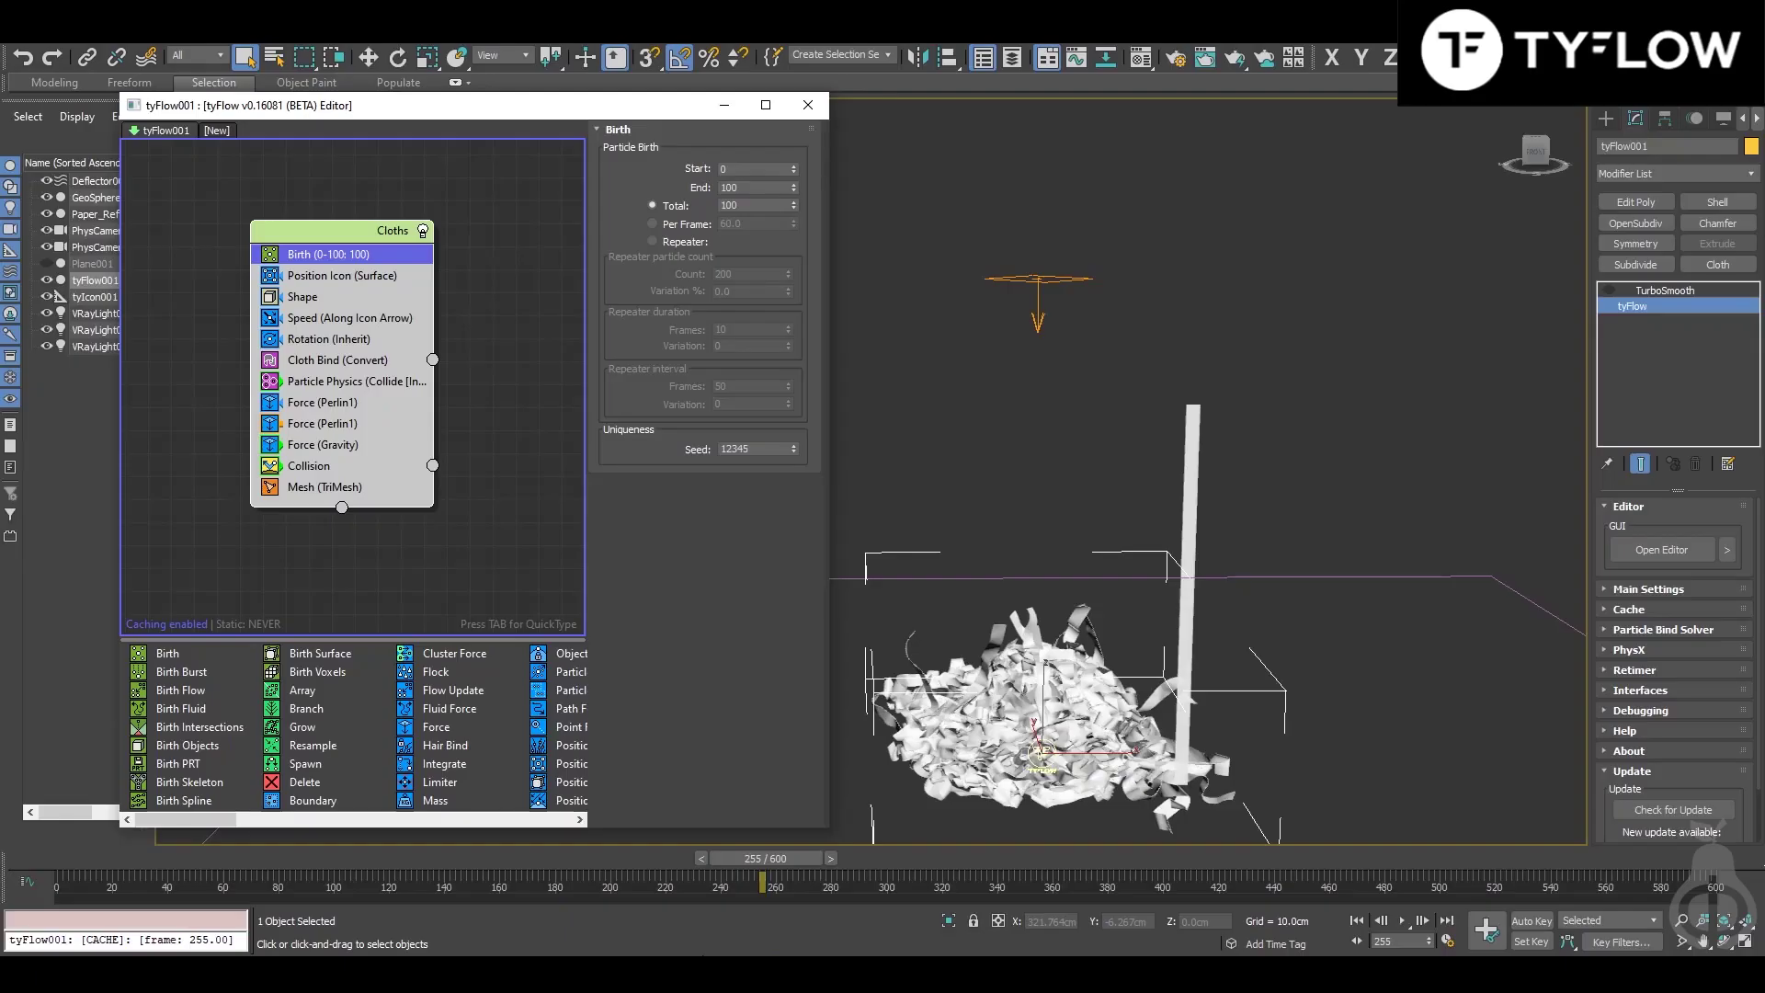
{"action": "left_click_drag", "start_coordinate": [92, 867], "coordinate": [854, 909]}
{"action": "left_click_drag", "start_coordinate": [328, 230], "coordinate": [339, 243]}
{"action": "left_click", "coordinate": [345, 317]}
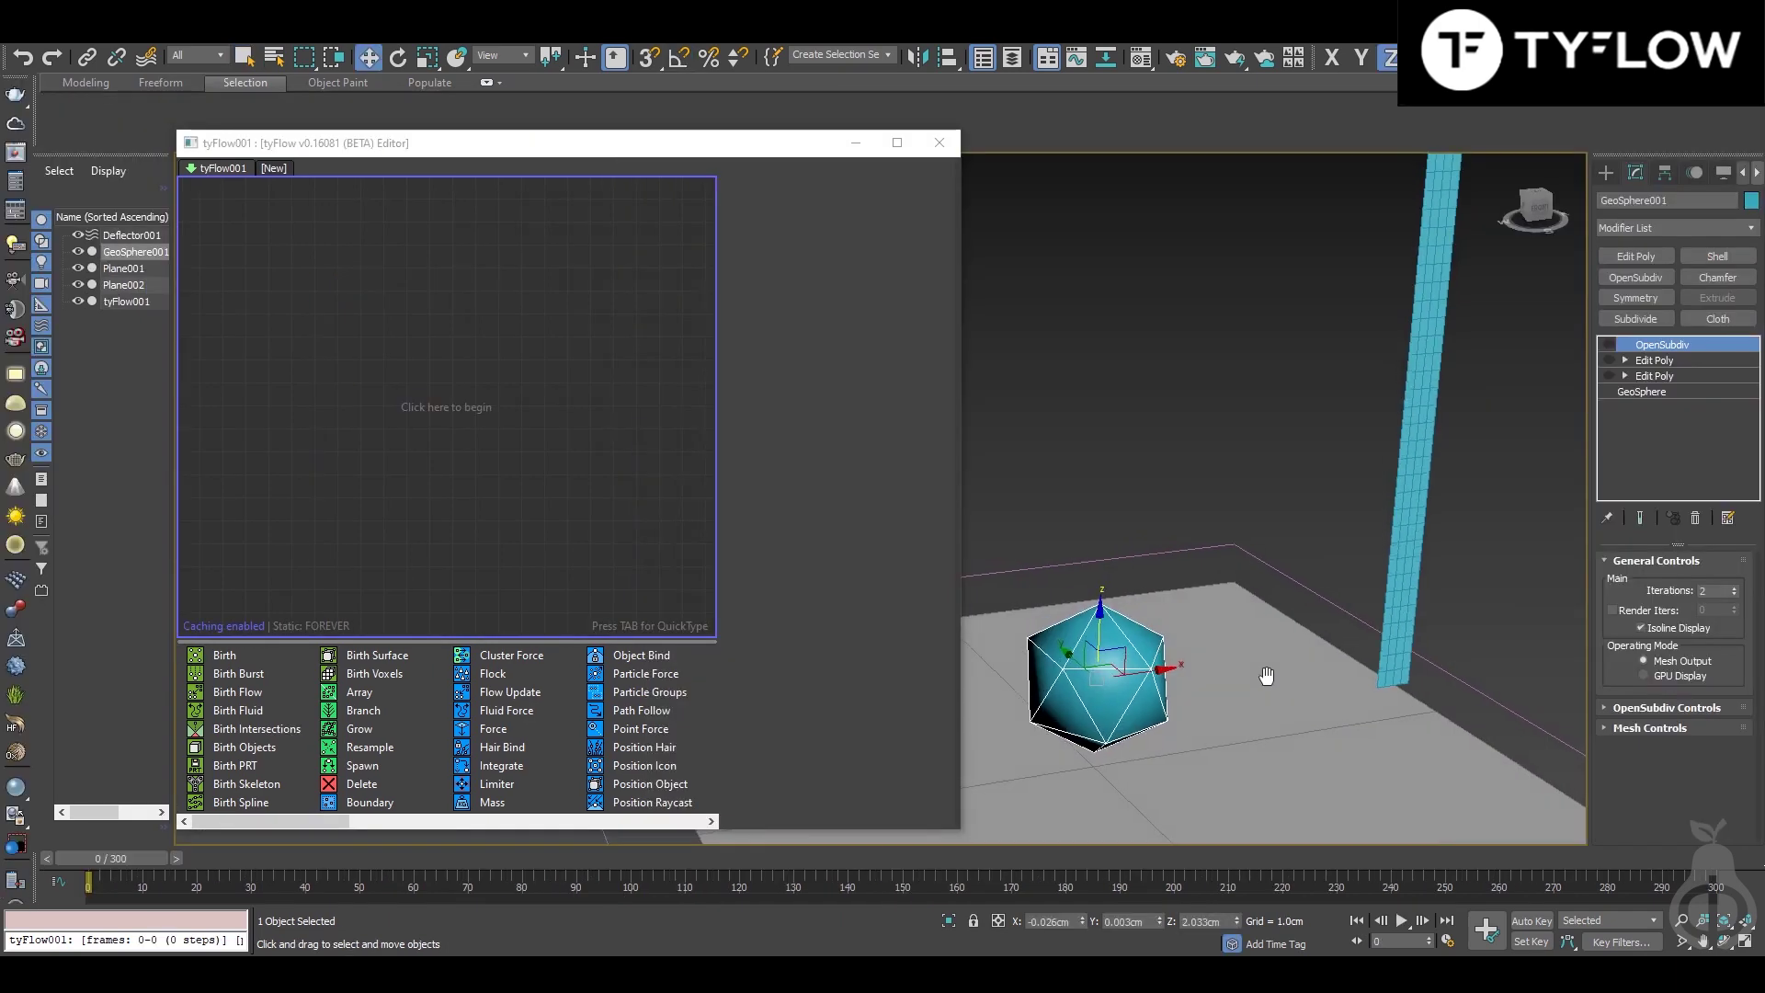
Step: Enable the two Edit Poly modifiers and the OpenSubdiv modifier on the geosphere
{"action": "middle_click_drag", "start_coordinate": [1243, 659], "coordinate": [1276, 659], "text": "alt"}
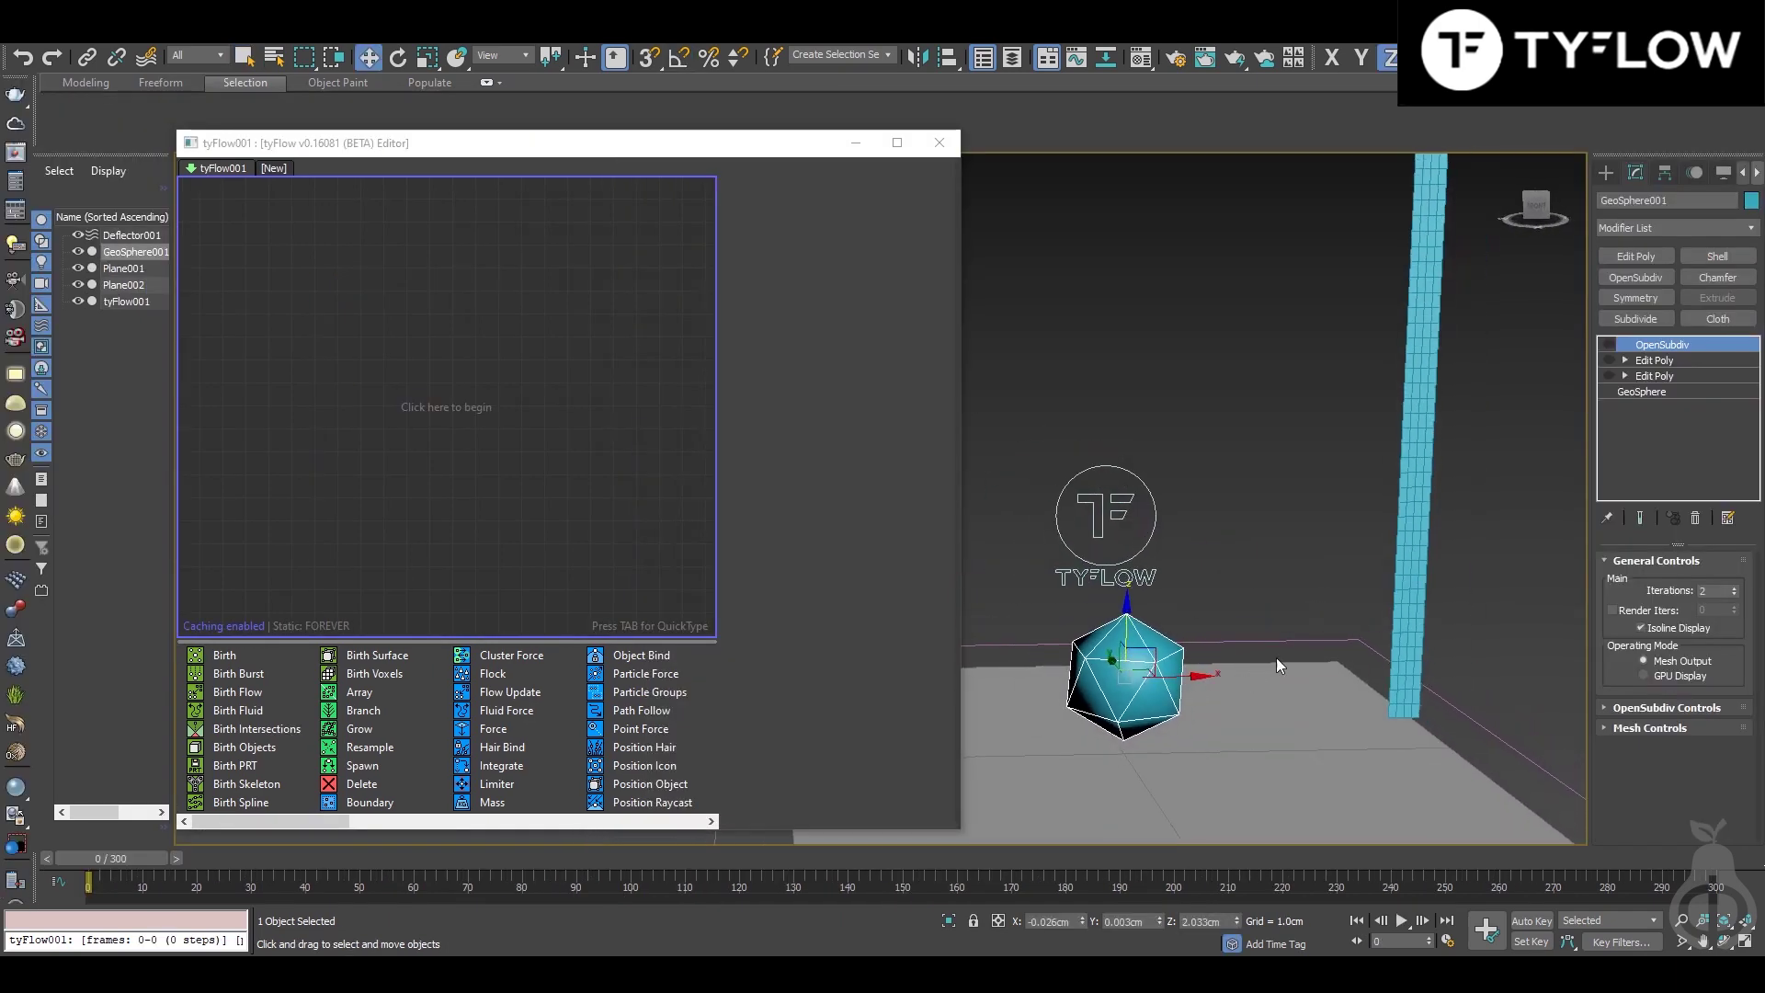
{"action": "left_click", "coordinate": [1665, 361]}
{"action": "left_click", "coordinate": [1668, 377]}
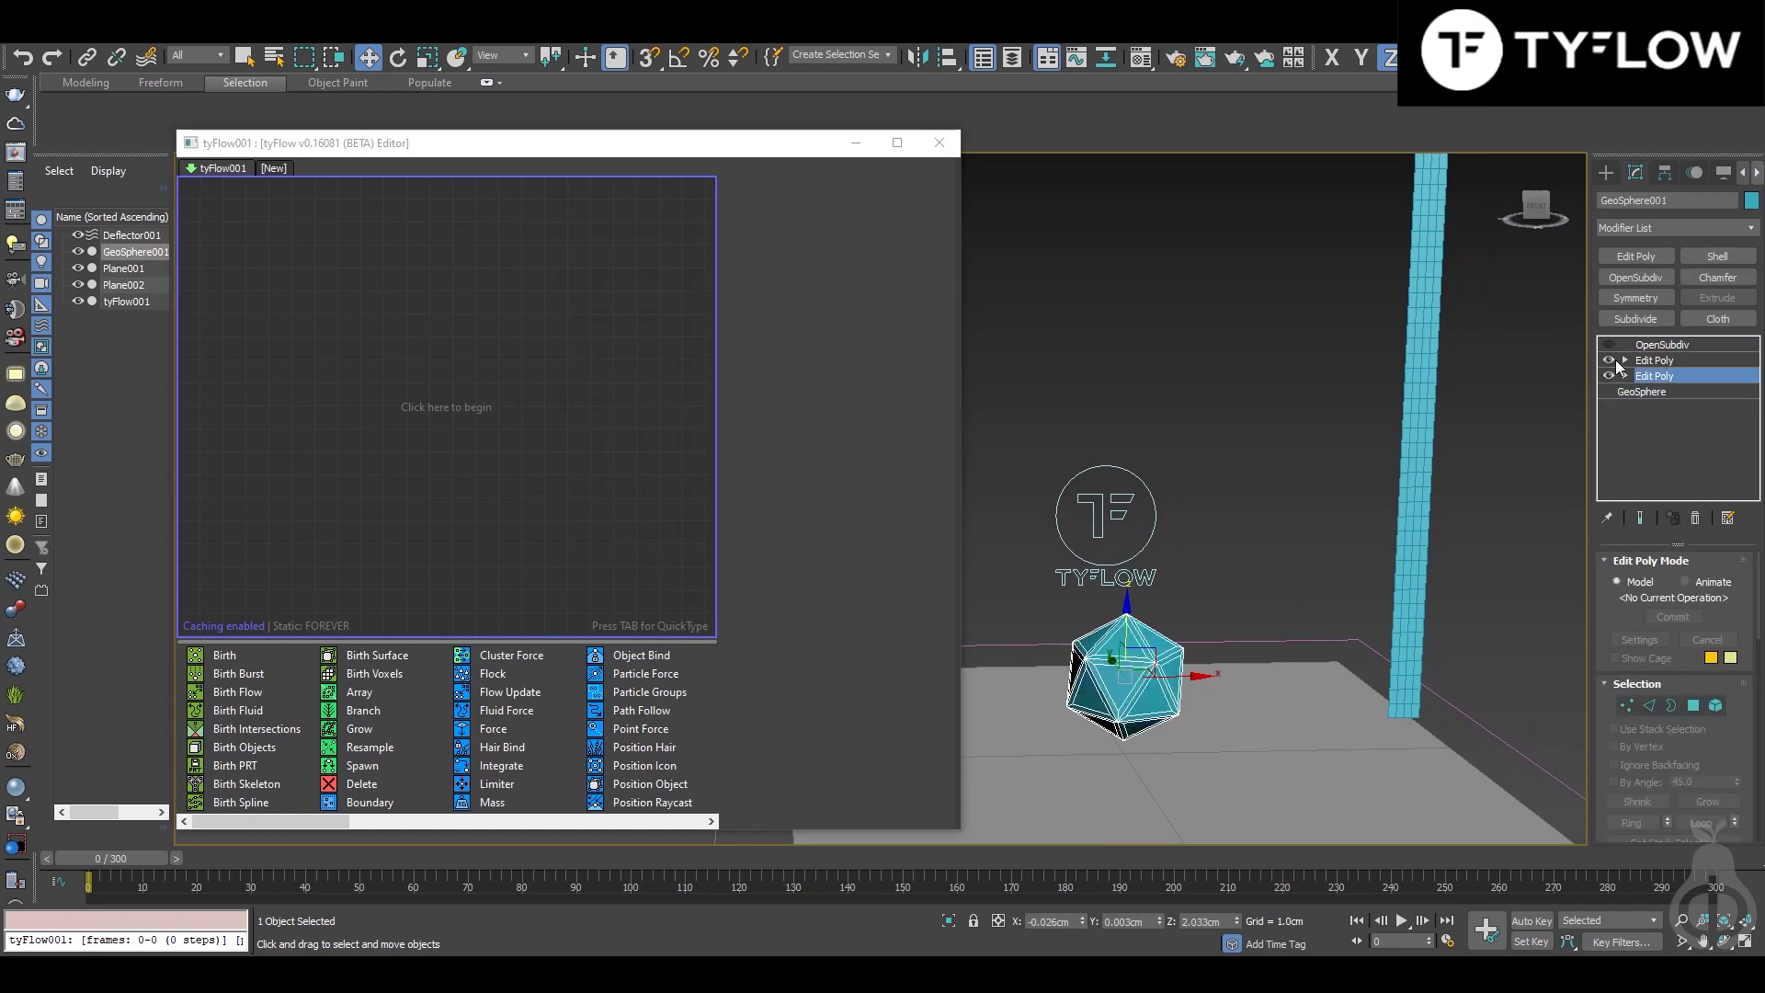
{"action": "left_click", "coordinate": [1610, 360]}
{"action": "left_click", "coordinate": [1640, 359]}
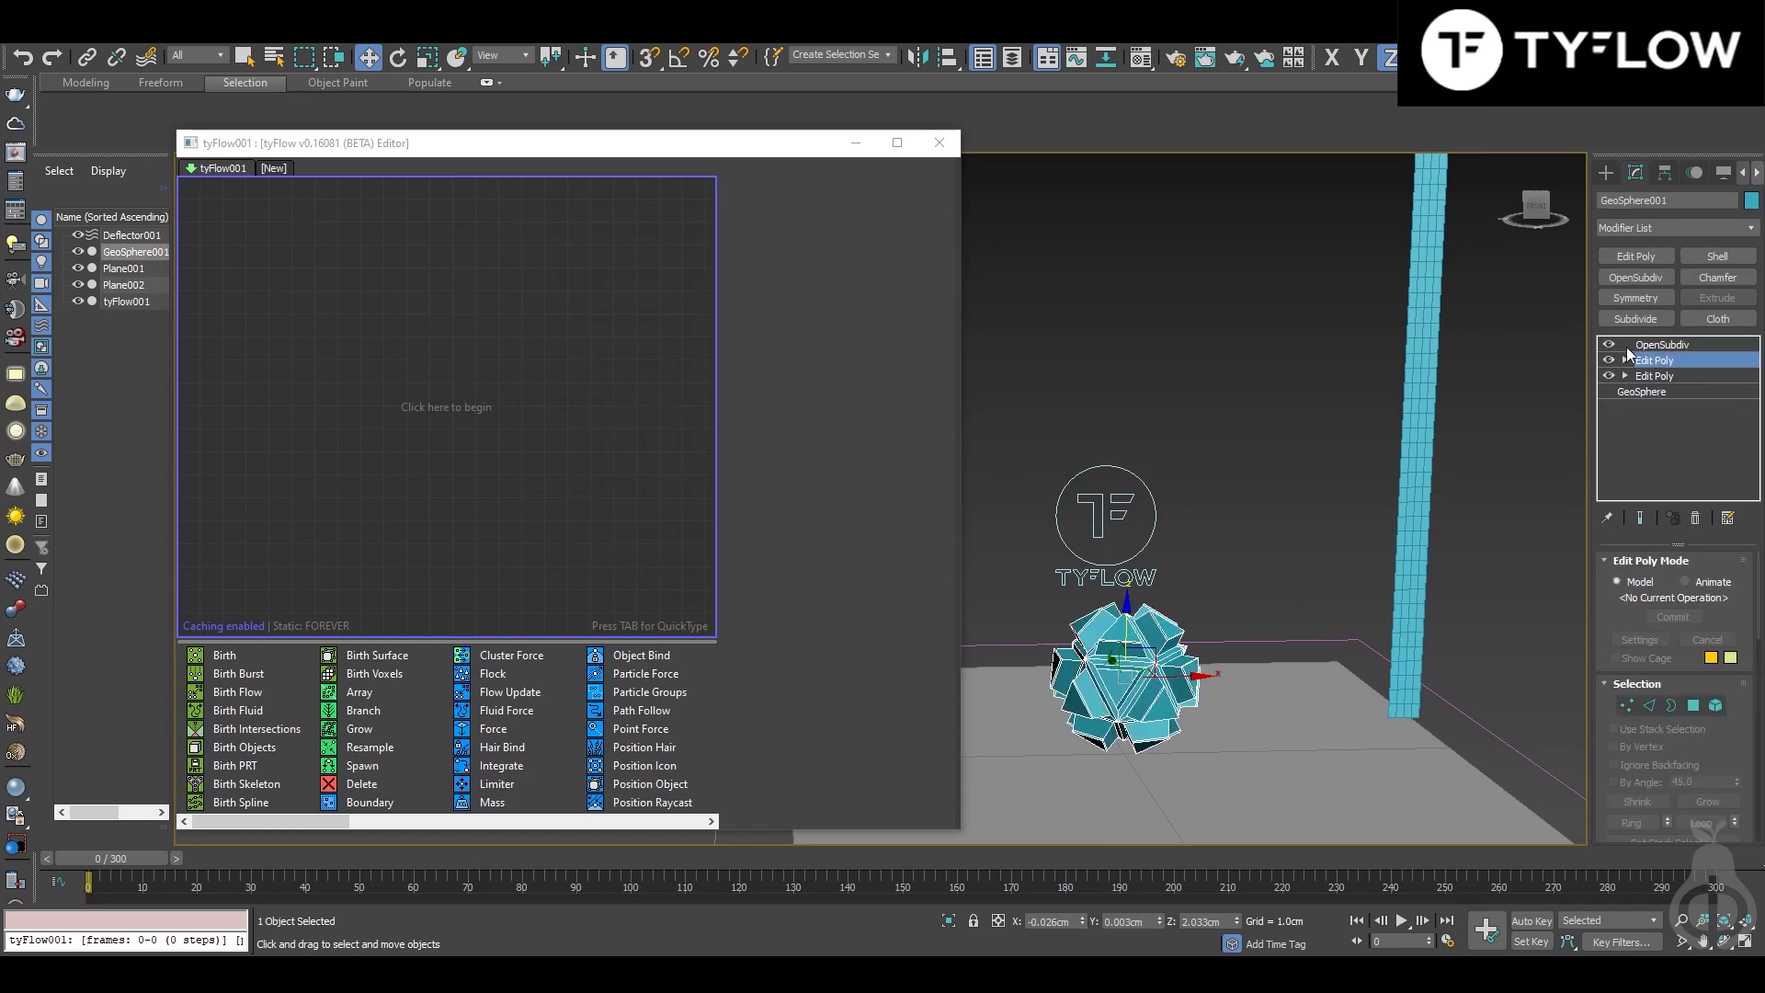
{"action": "left_click", "coordinate": [1660, 347]}
{"action": "middle_click_drag", "start_coordinate": [1262, 475], "coordinate": [1279, 481], "text": "alt"}
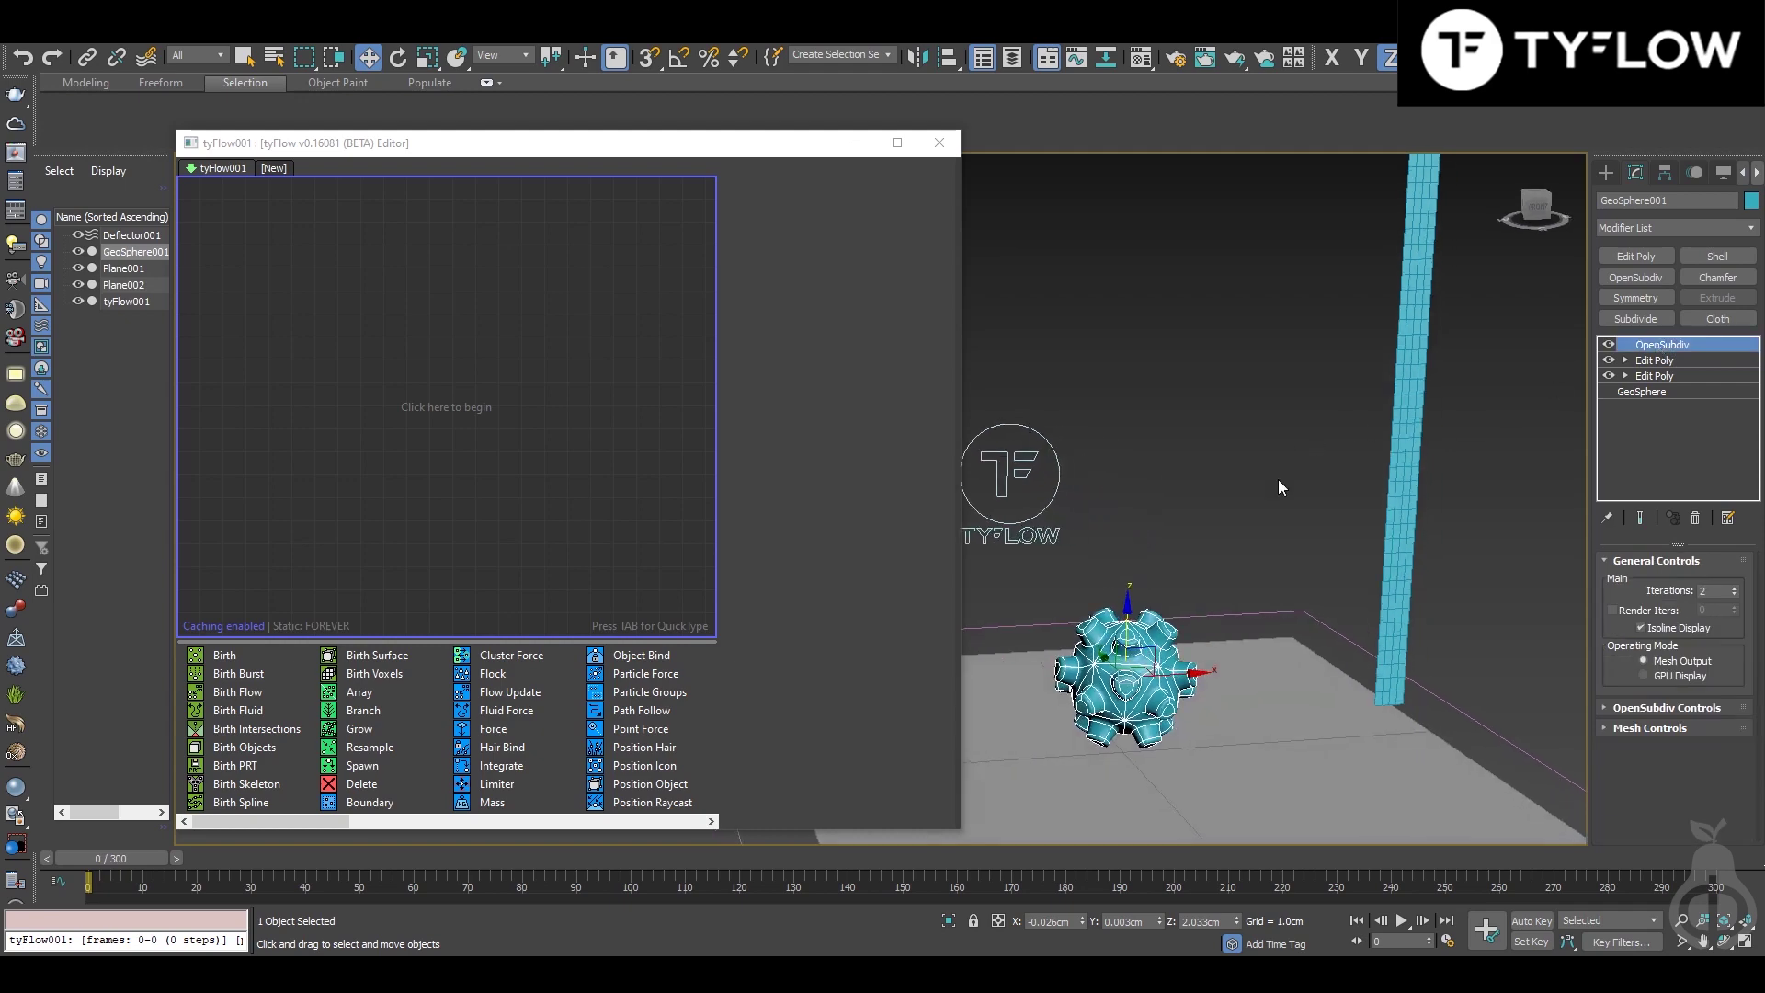
Step: Examine the length, width and segment settings of the tall strip plane
{"action": "left_click", "coordinate": [1427, 385]}
{"action": "middle_click_drag", "start_coordinate": [1464, 355], "coordinate": [1458, 469], "text": "alt"}
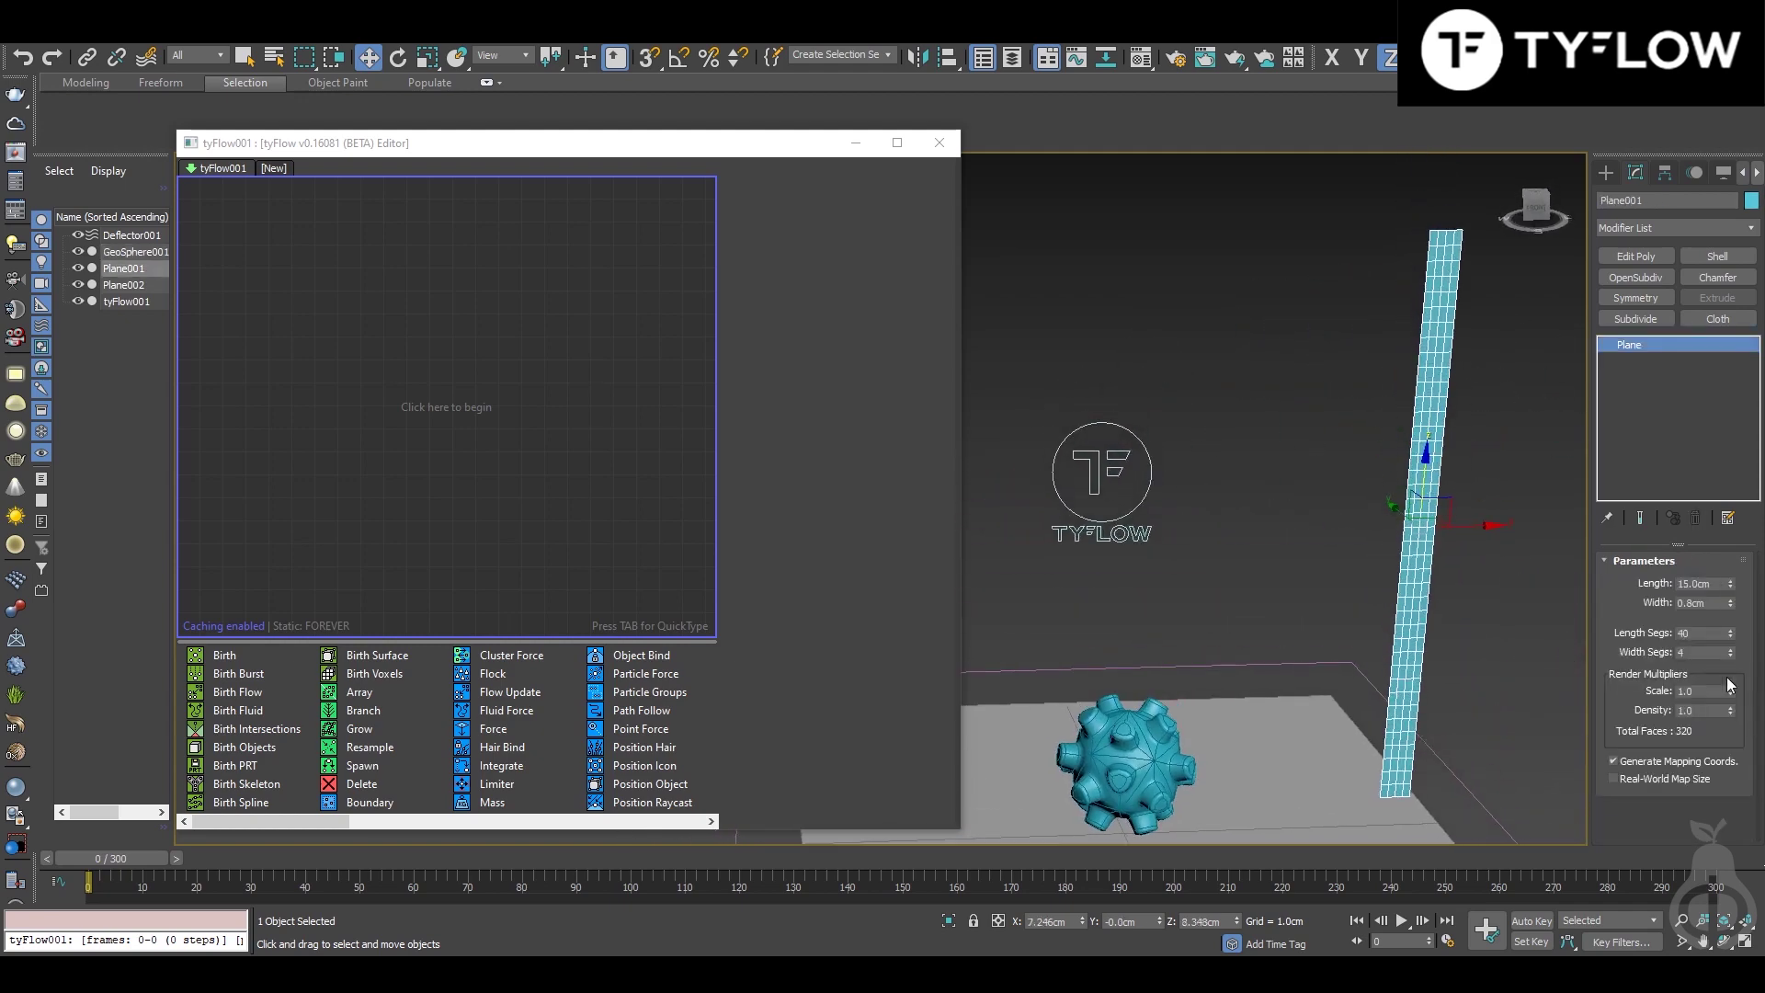
{"action": "middle_click_drag", "start_coordinate": [1361, 510], "coordinate": [1372, 481], "text": "alt"}
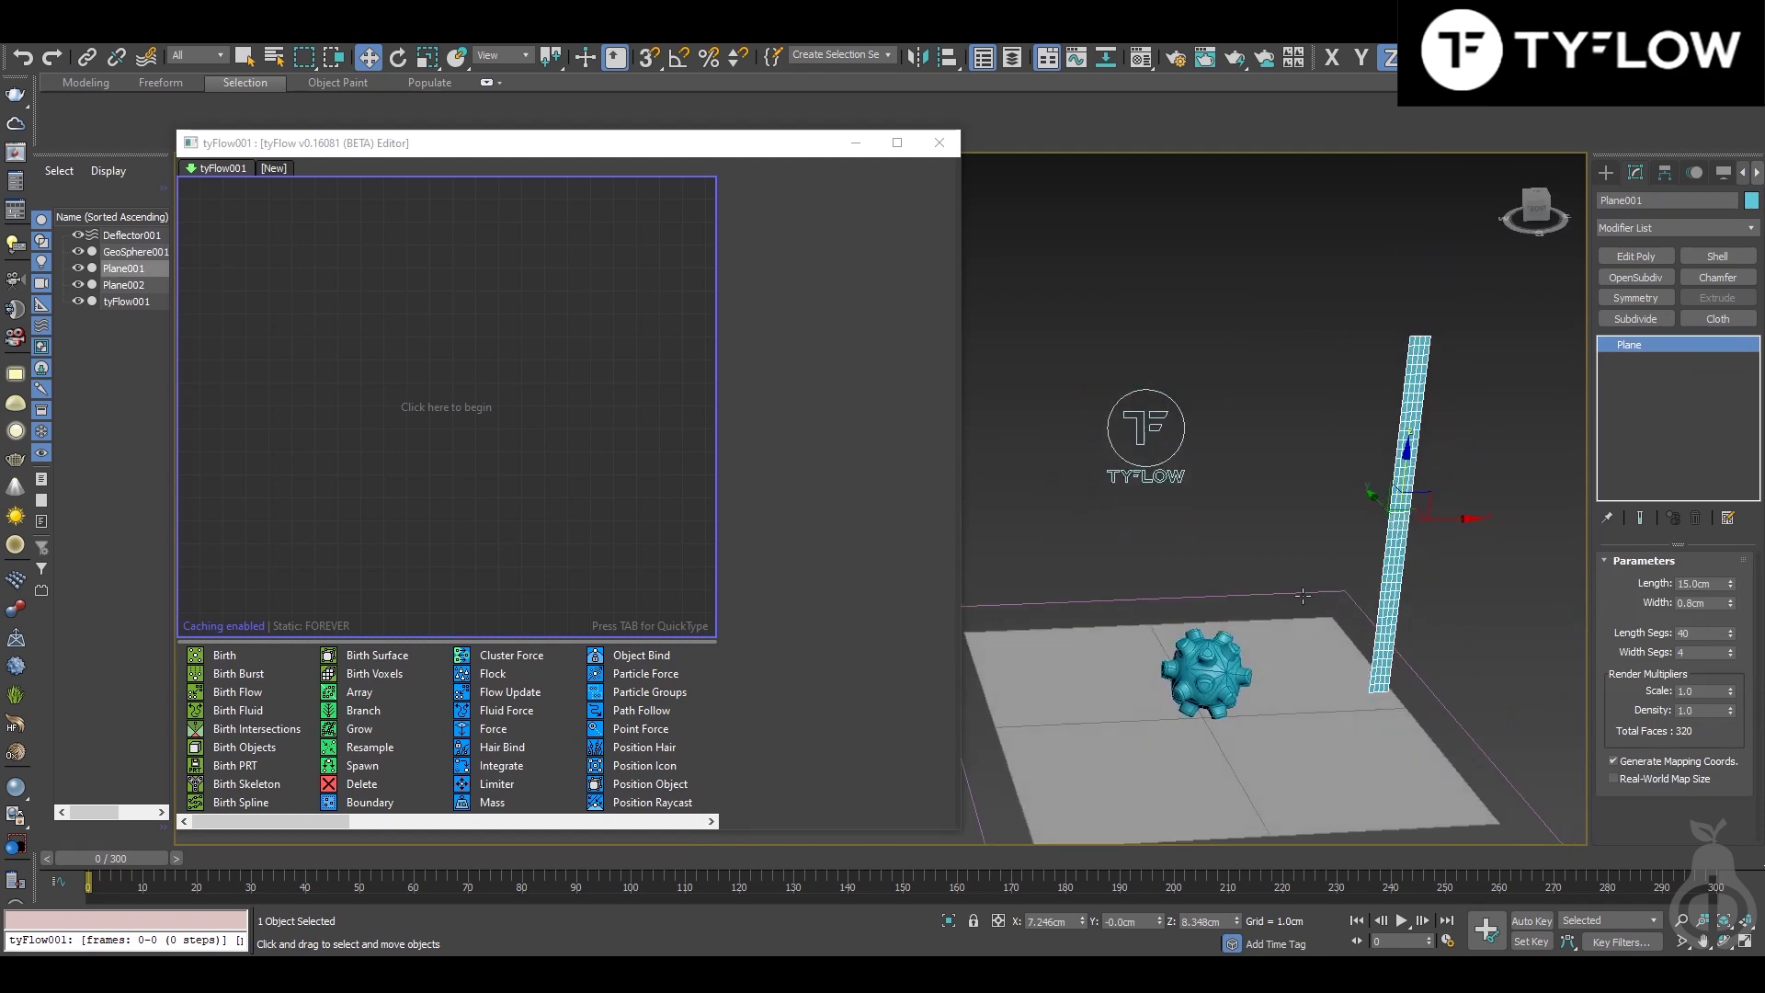
Step: Examine the floor deflector's parameters and the available deflector space warp types
{"action": "left_click", "coordinate": [1303, 596]}
{"action": "middle_click_drag", "start_coordinate": [1302, 596], "coordinate": [1370, 525], "text": "alt"}
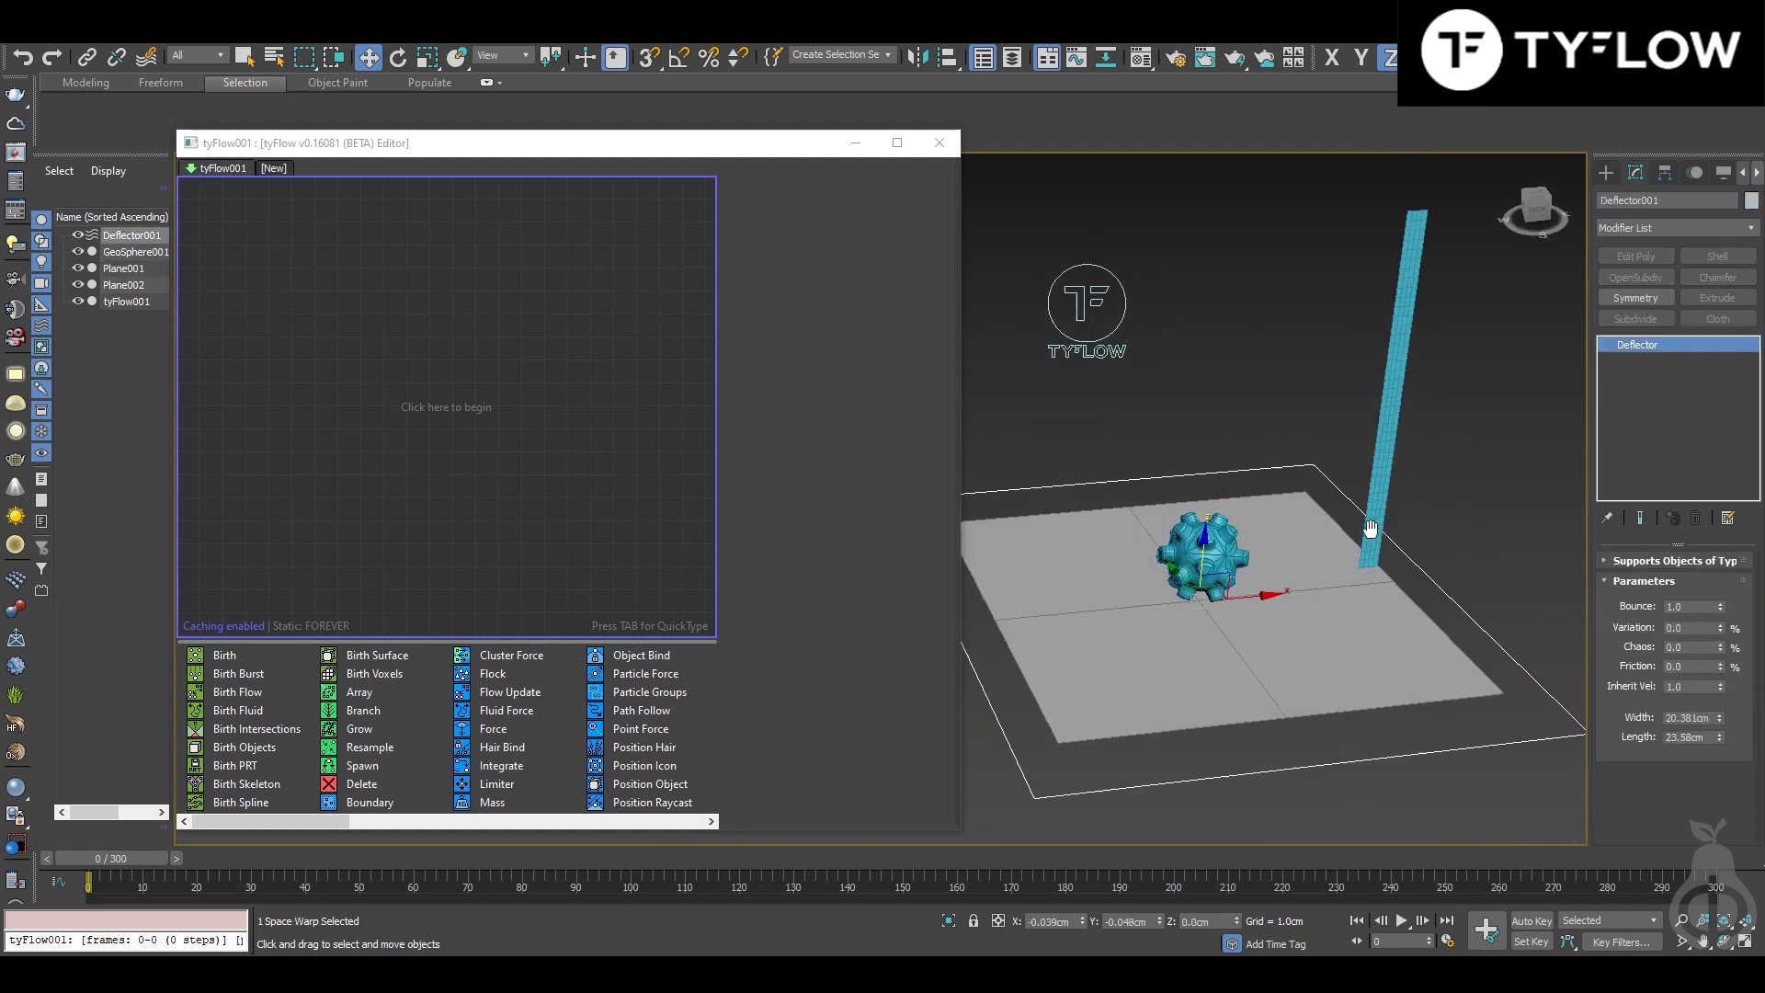
{"action": "left_click", "coordinate": [1606, 173]}
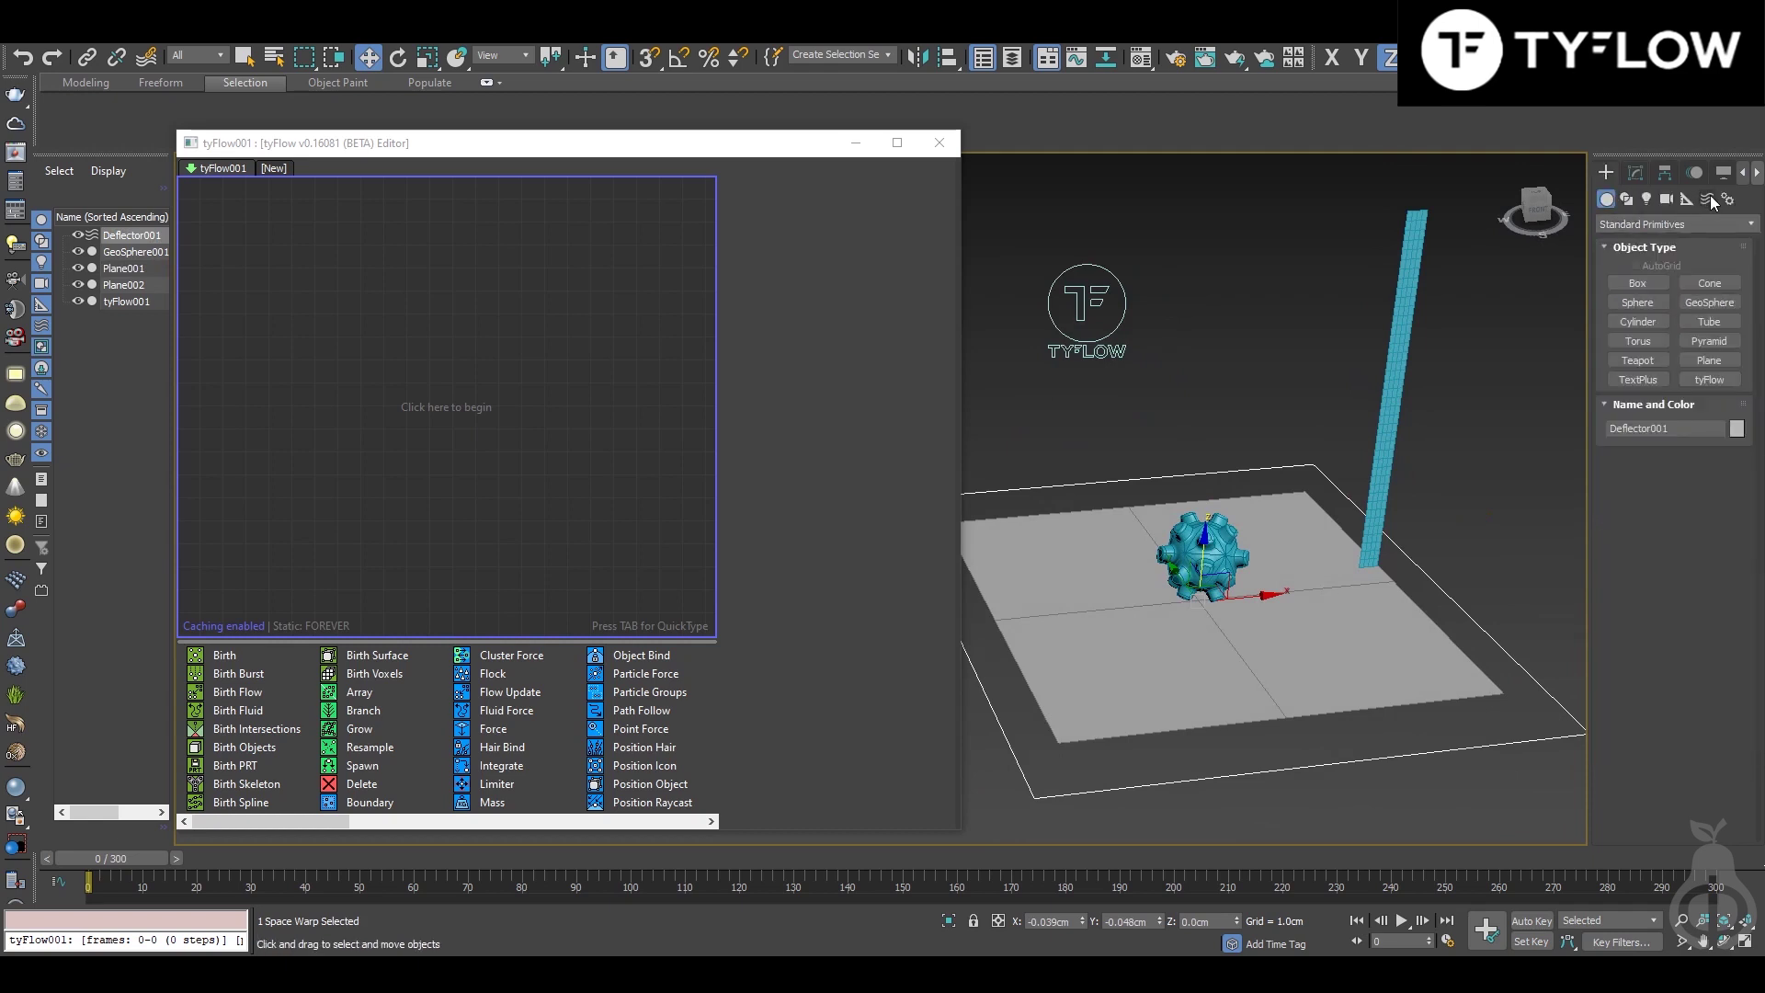
{"action": "left_click", "coordinate": [1709, 199]}
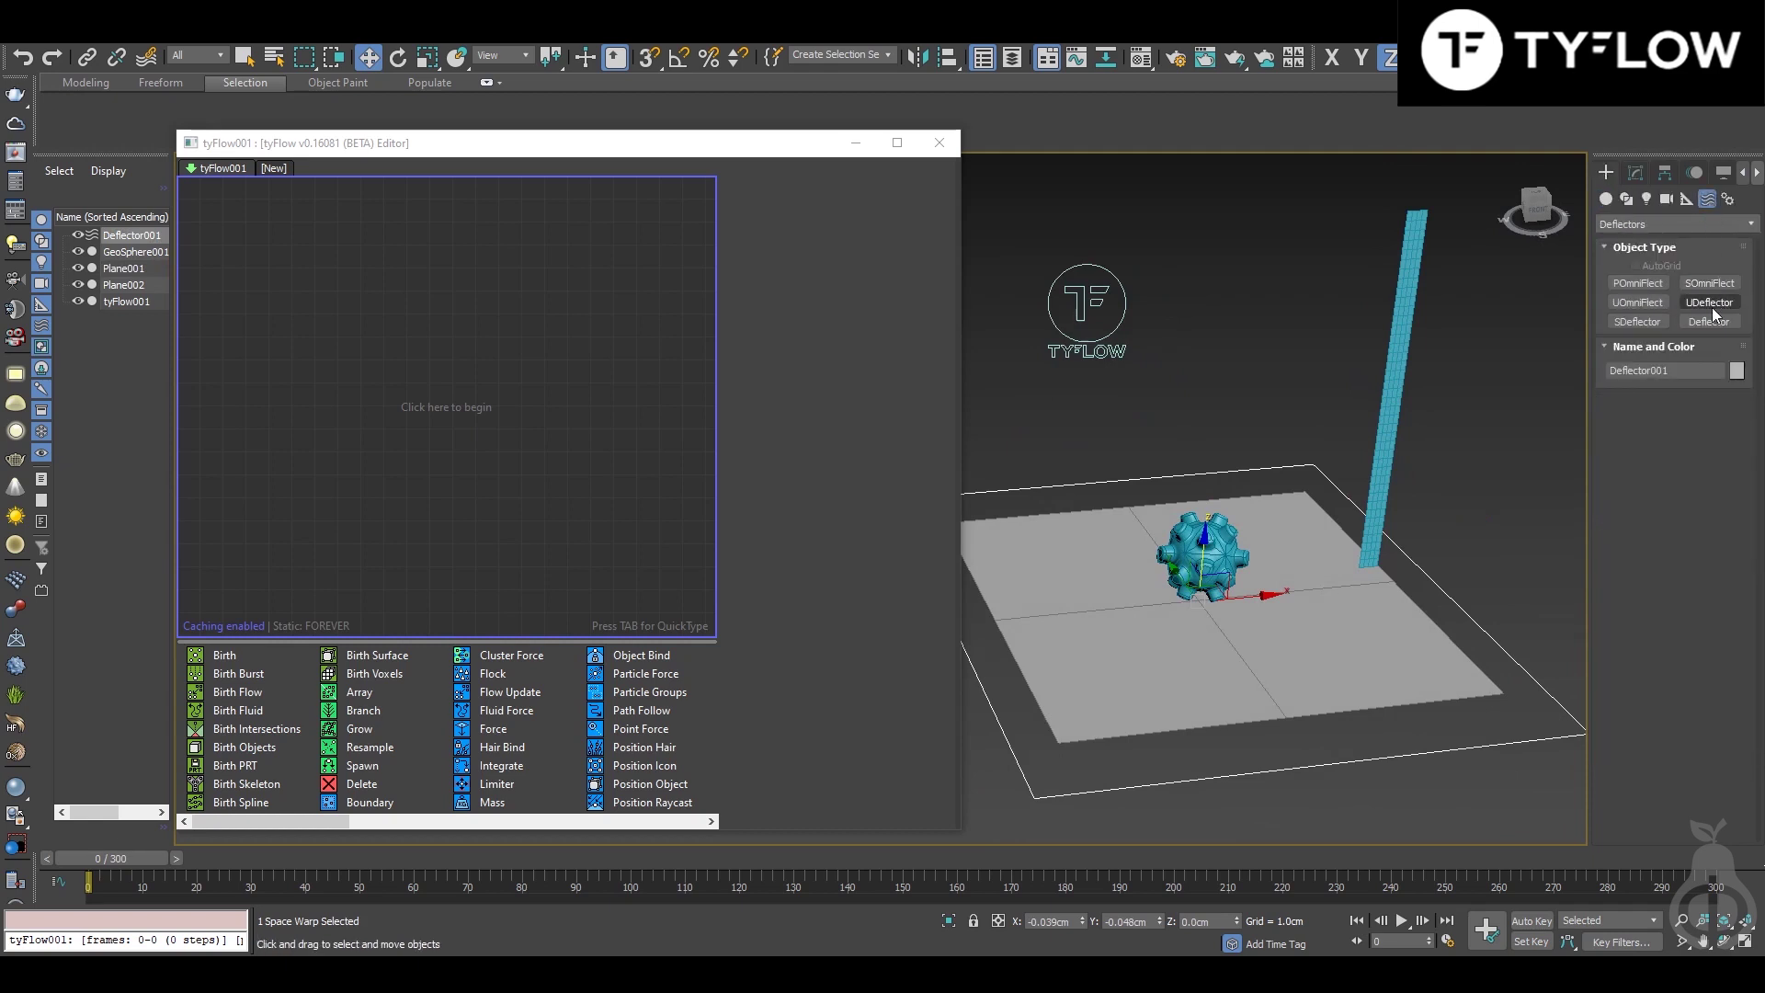
{"action": "middle_click_drag", "start_coordinate": [1340, 482], "coordinate": [1338, 543]}
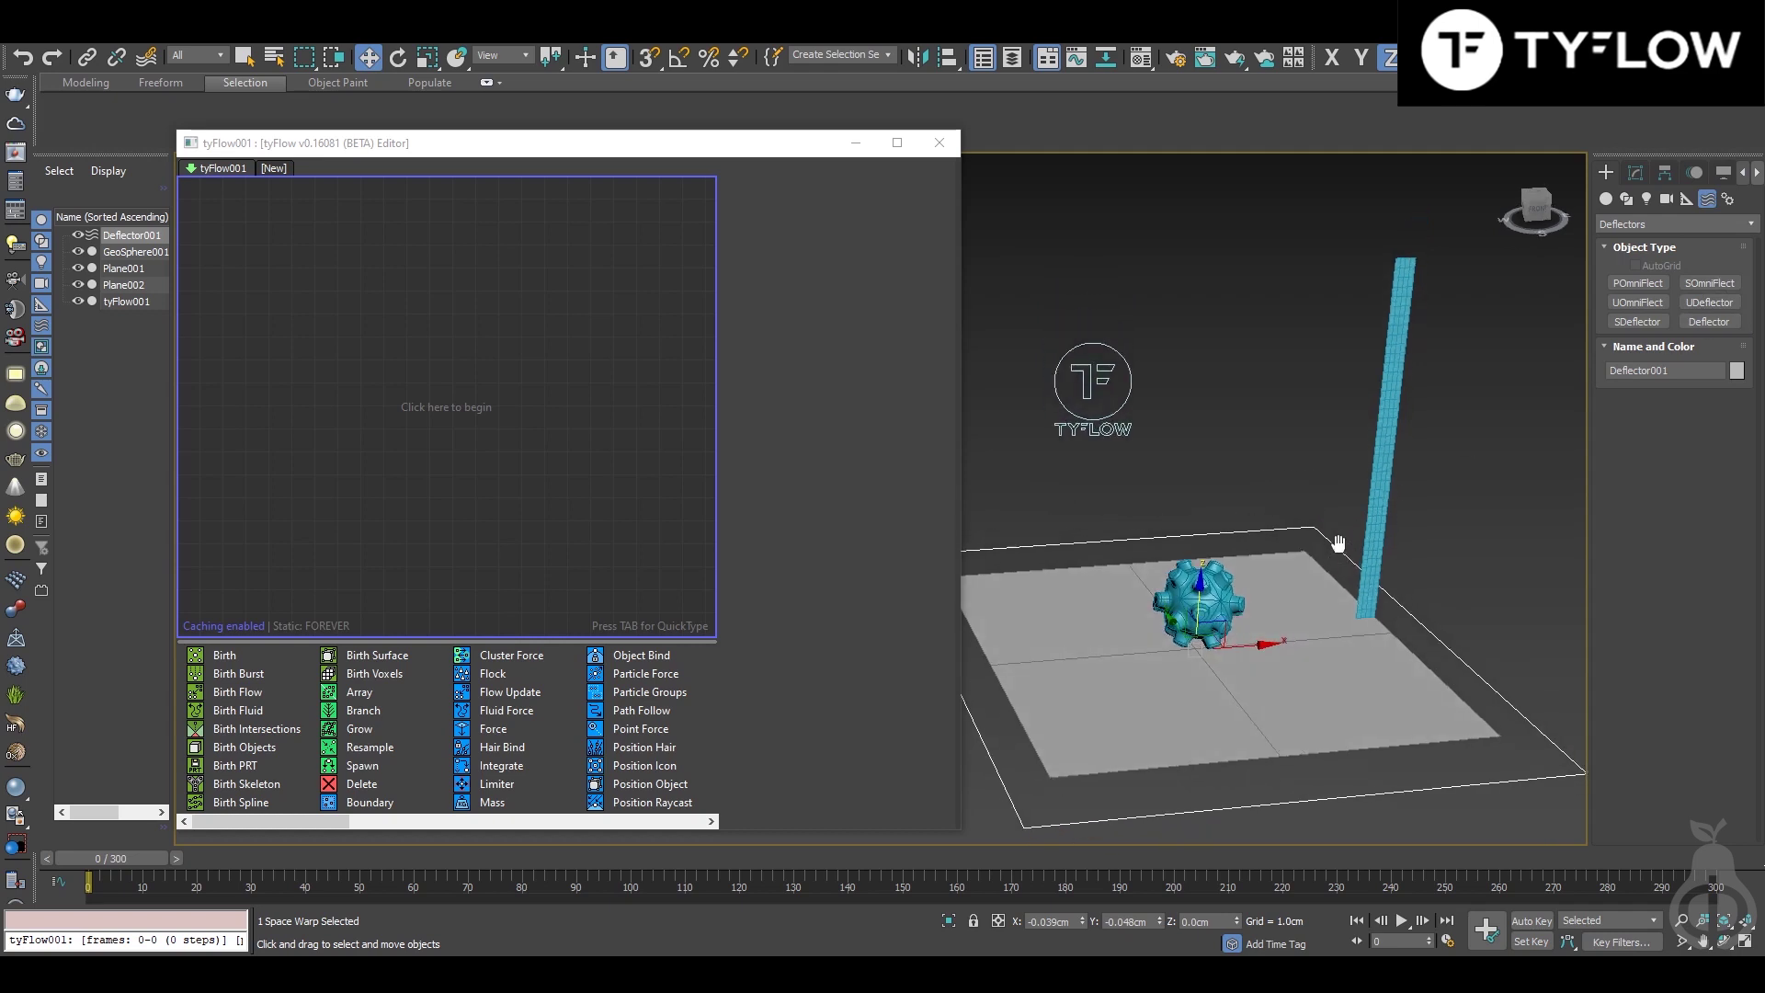
{"action": "scroll", "coordinate": [1283, 601], "scroll_direction": "up", "scroll_amount": 4}
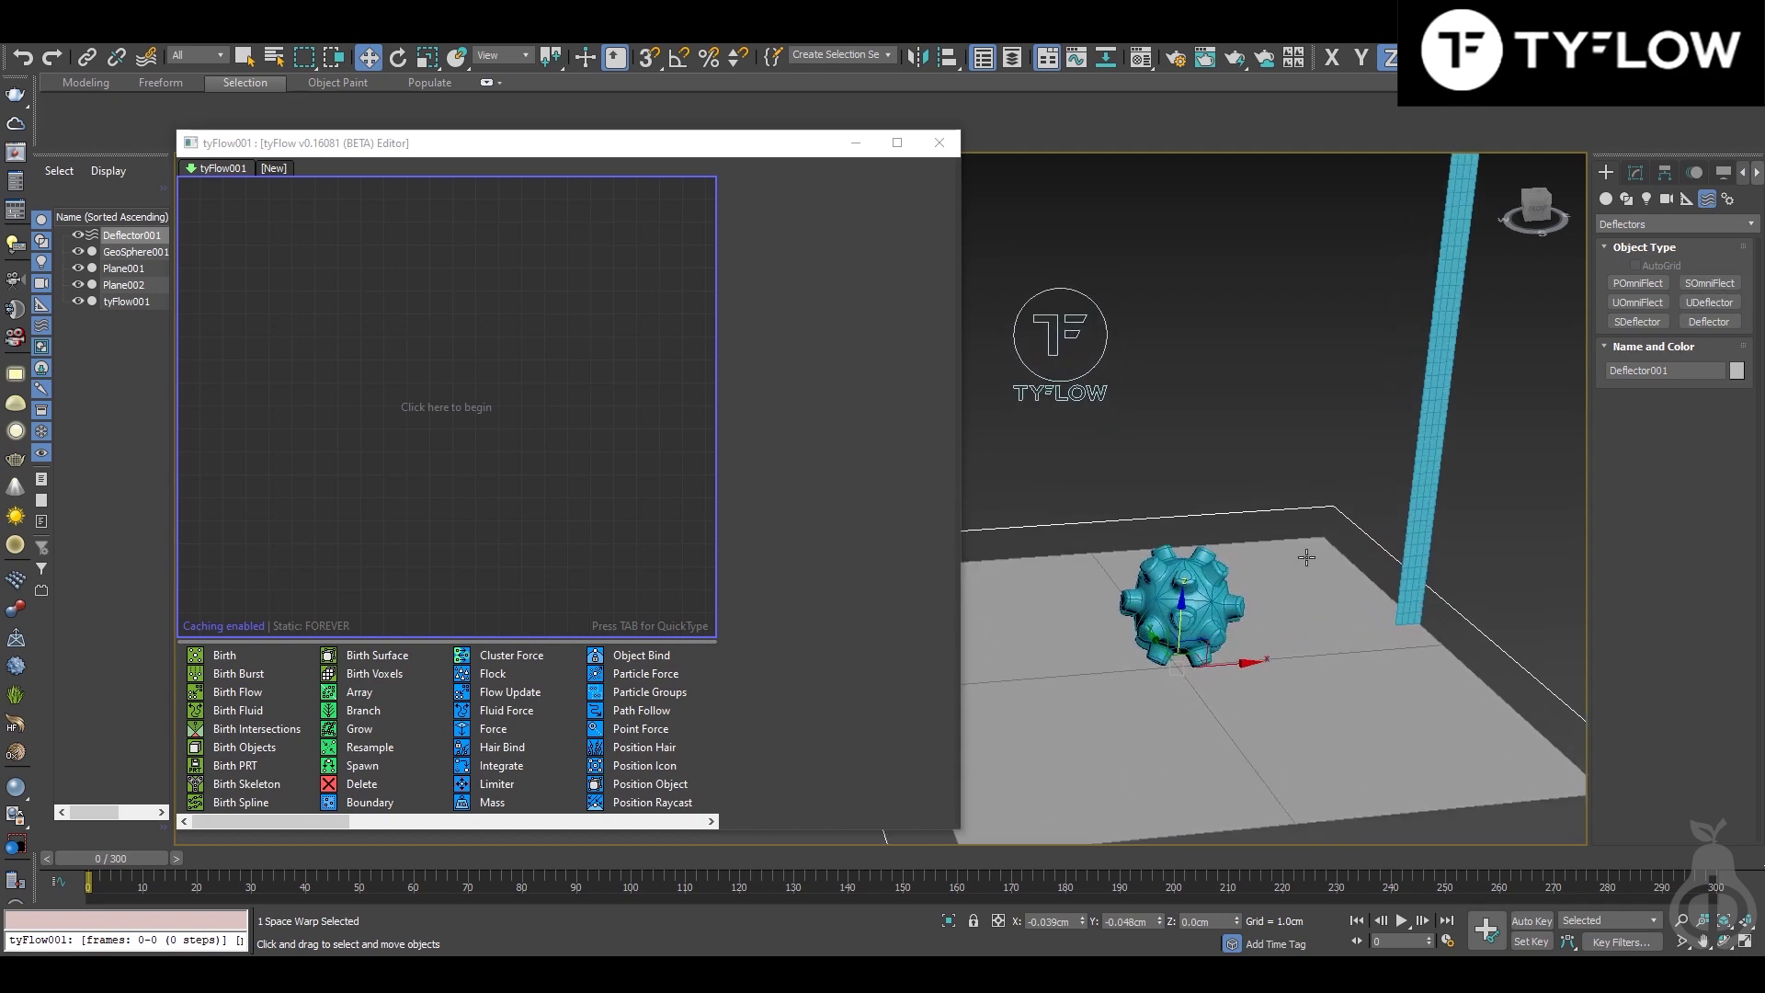
Step: Start the empty tyFlow with the Simple Icon tyFlow preset
{"action": "left_click", "coordinate": [1090, 386]}
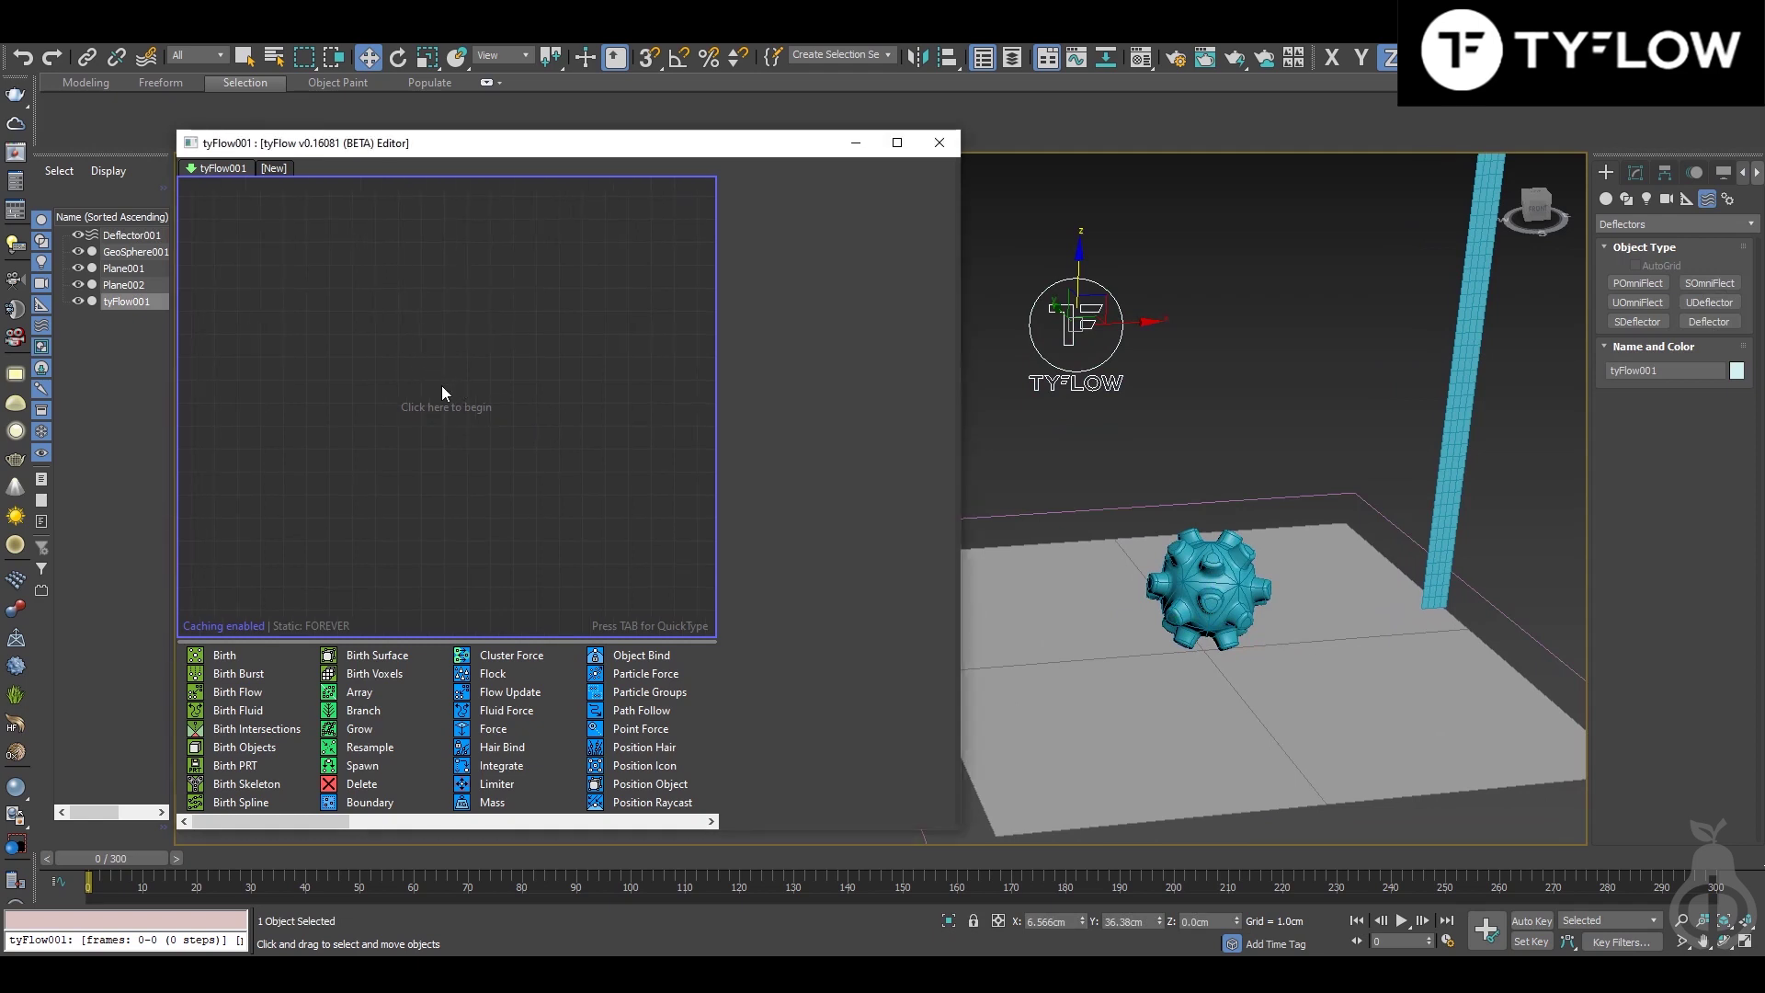
{"action": "right_click", "coordinate": [414, 355]}
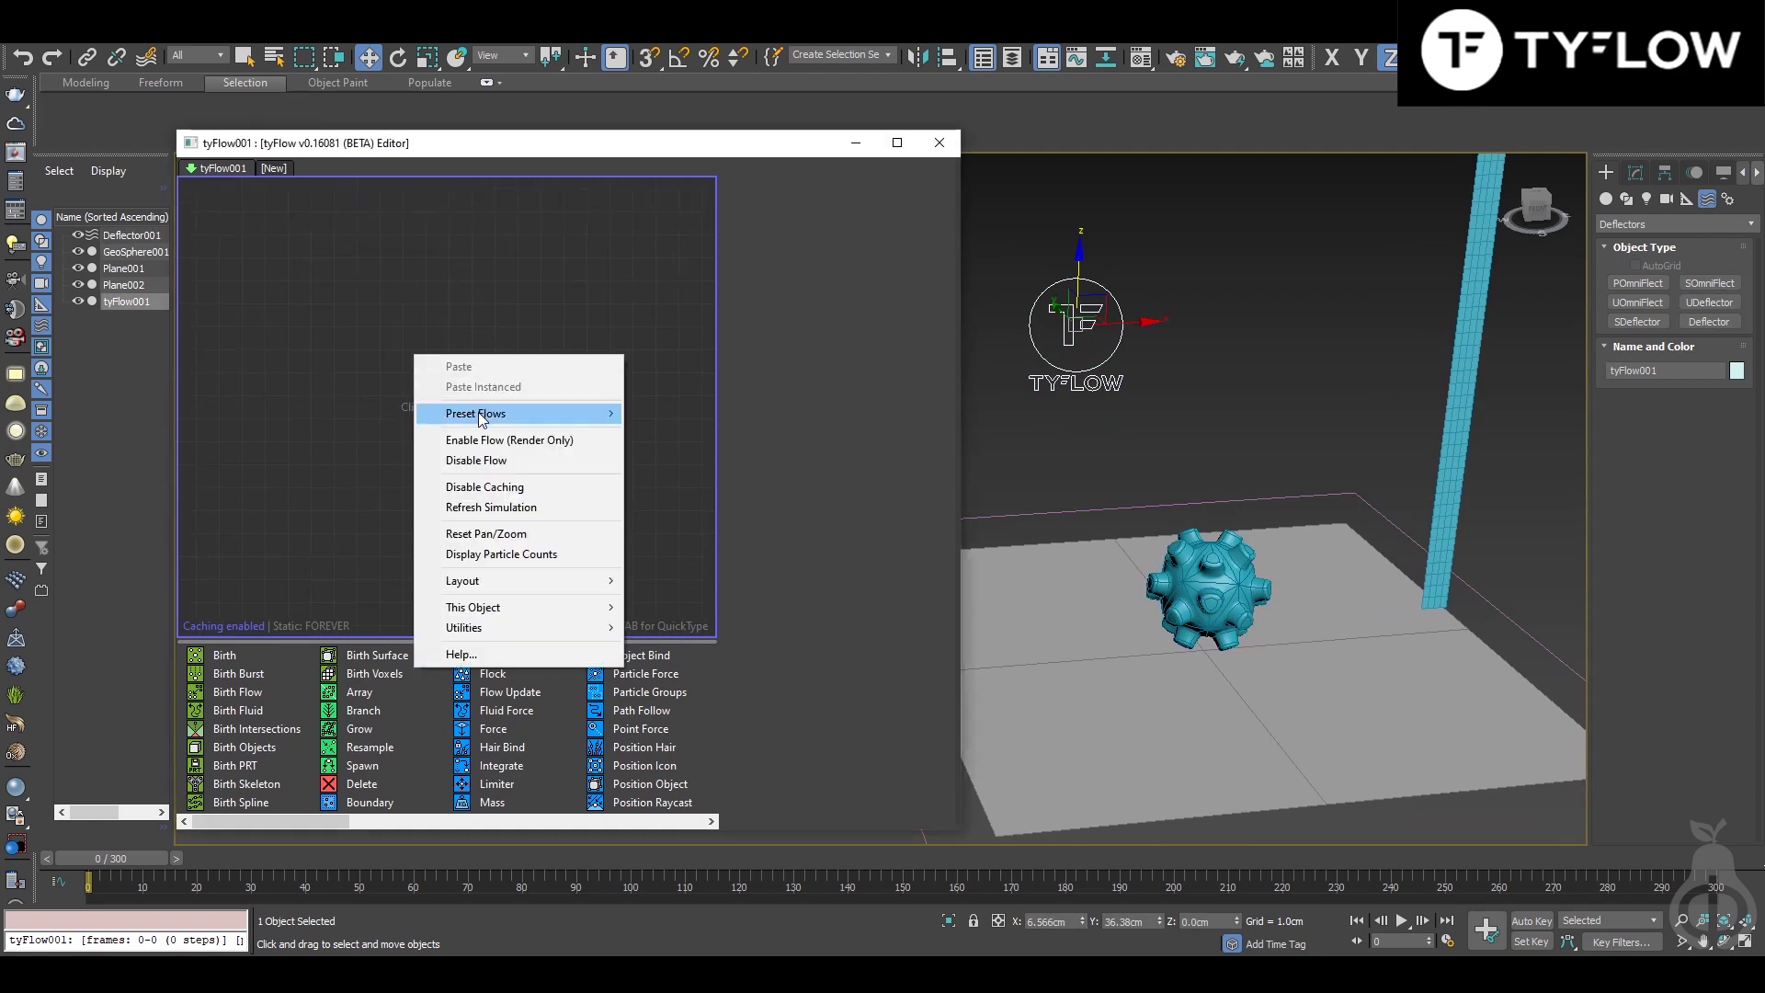
{"action": "mouse_move", "coordinate": [469, 411]}
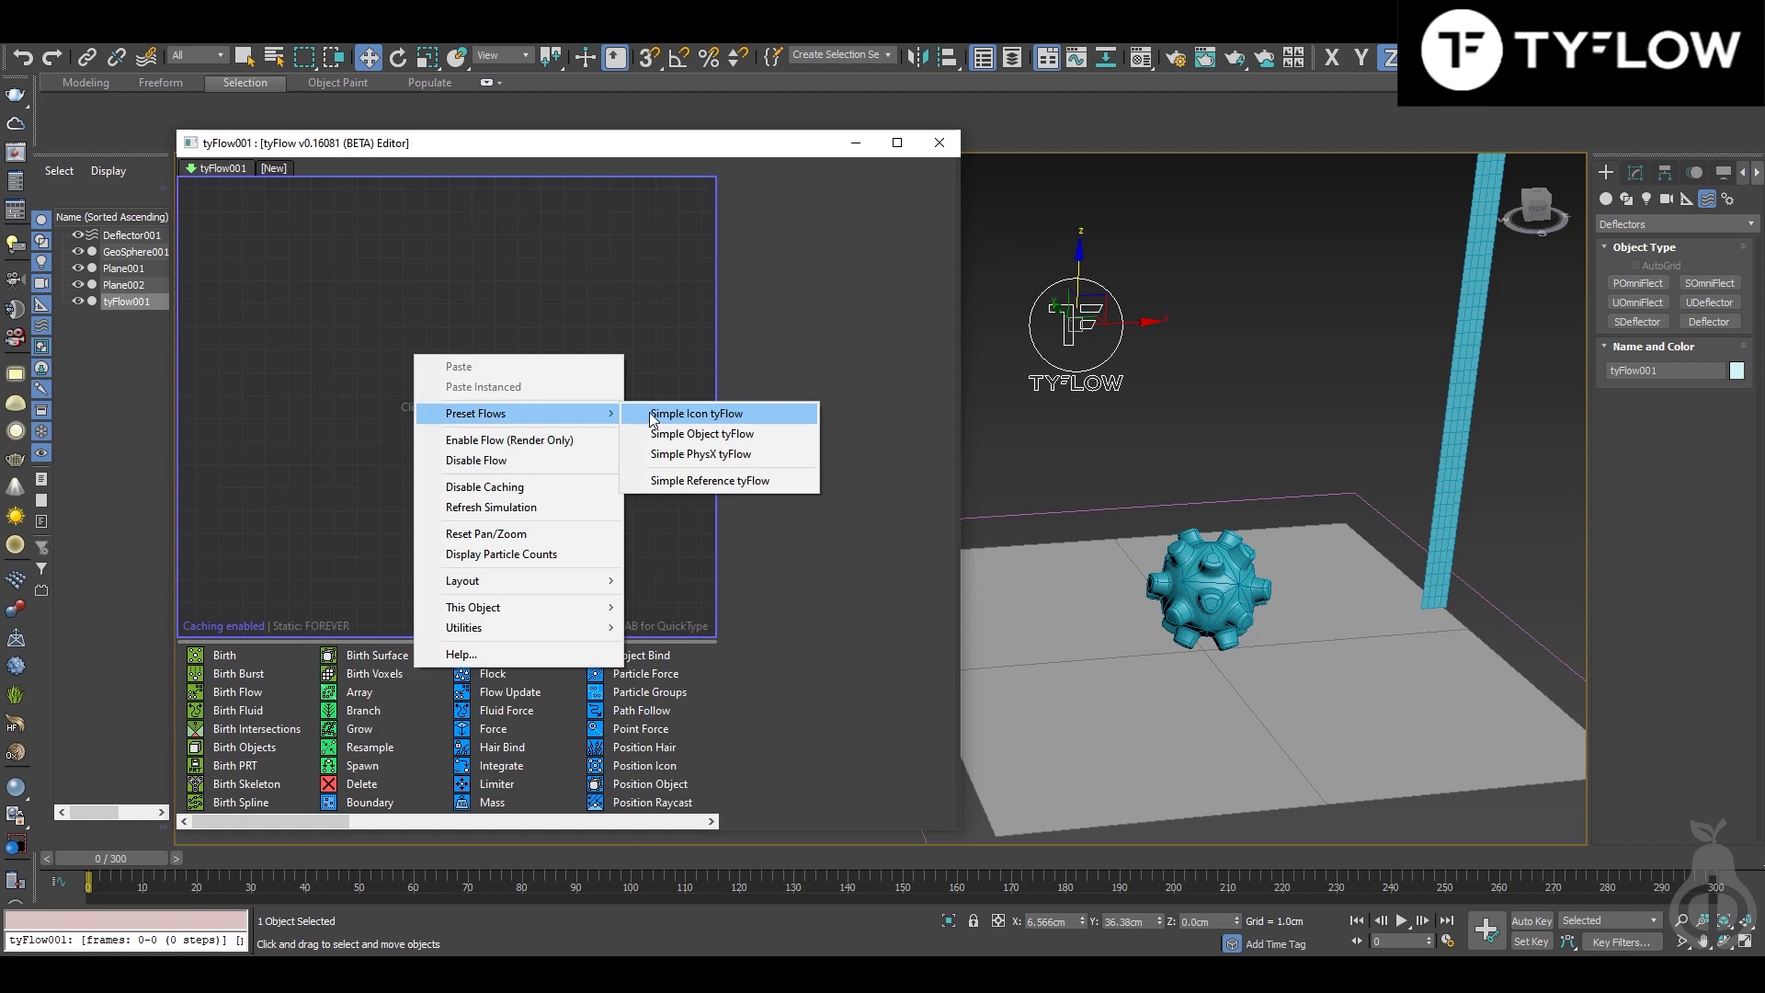
{"action": "left_click", "coordinate": [696, 413]}
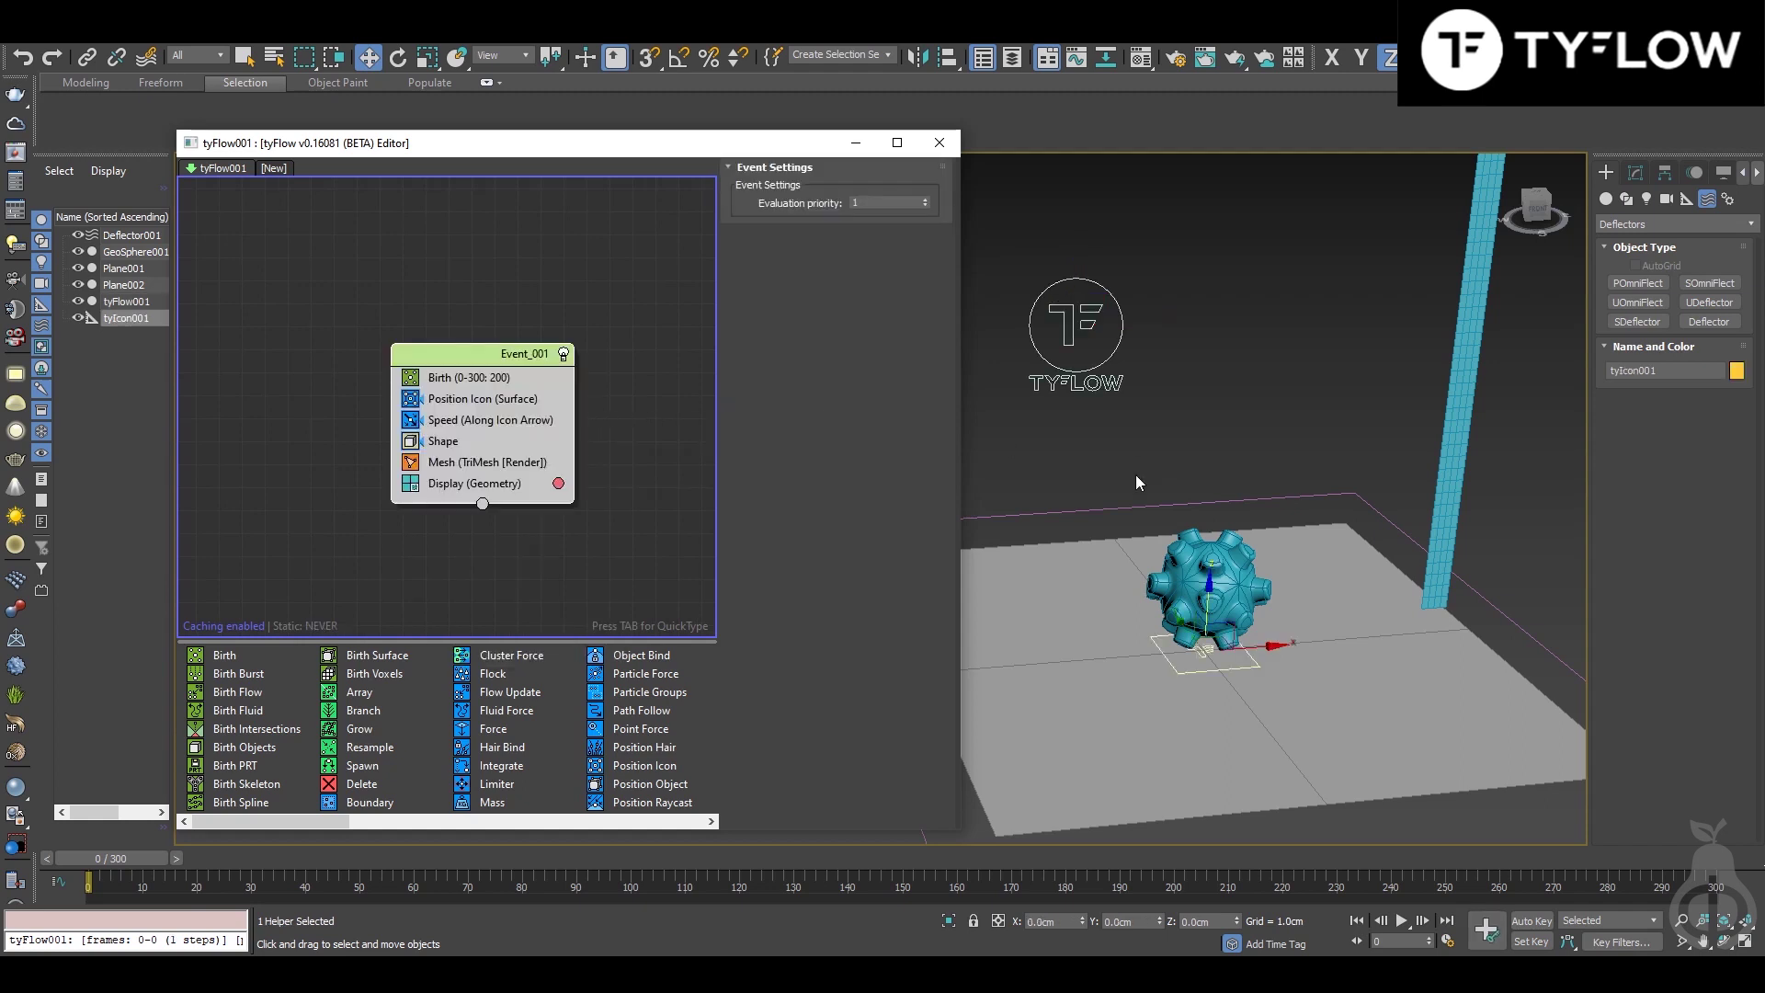
Step: Raise the particle emitter icon straight above the spiky sphere to a Z height of about 16.5 cm and check the timeline
{"action": "scroll", "coordinate": [1214, 733], "scroll_direction": "down", "scroll_amount": 3}
{"action": "scroll", "coordinate": [1213, 732], "scroll_direction": "down", "scroll_amount": 1}
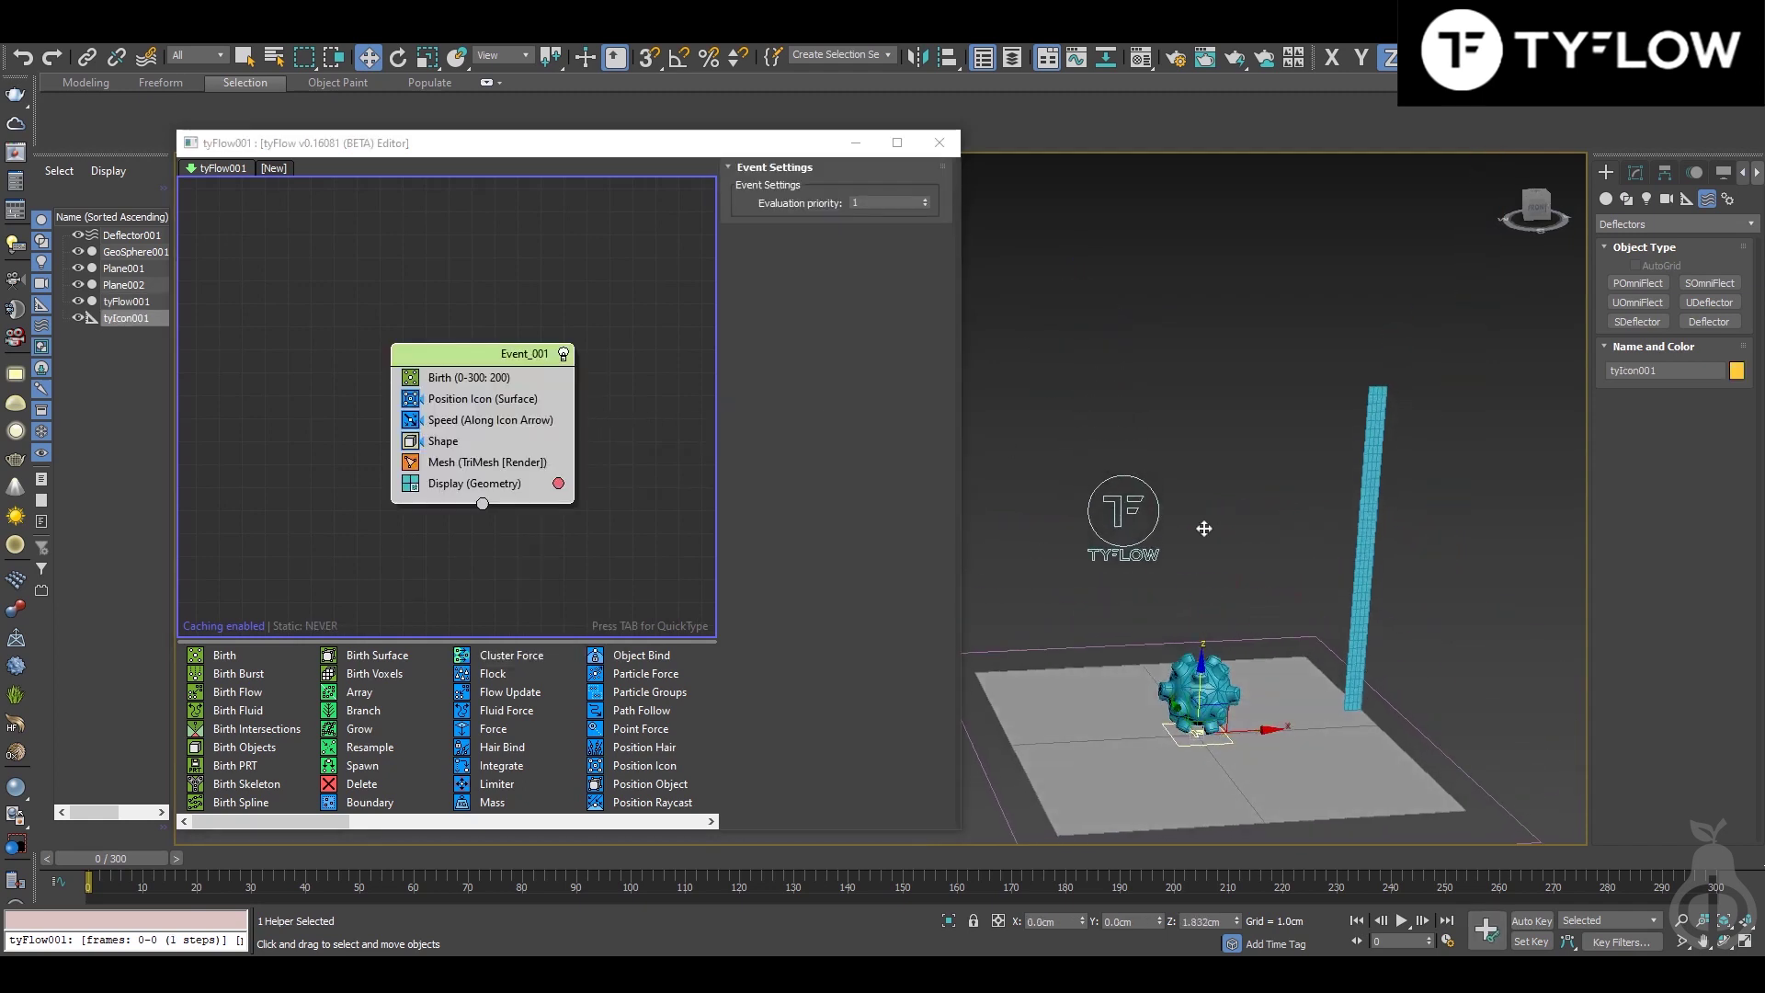
{"action": "left_click_drag", "start_coordinate": [1212, 735], "coordinate": [1201, 328]}
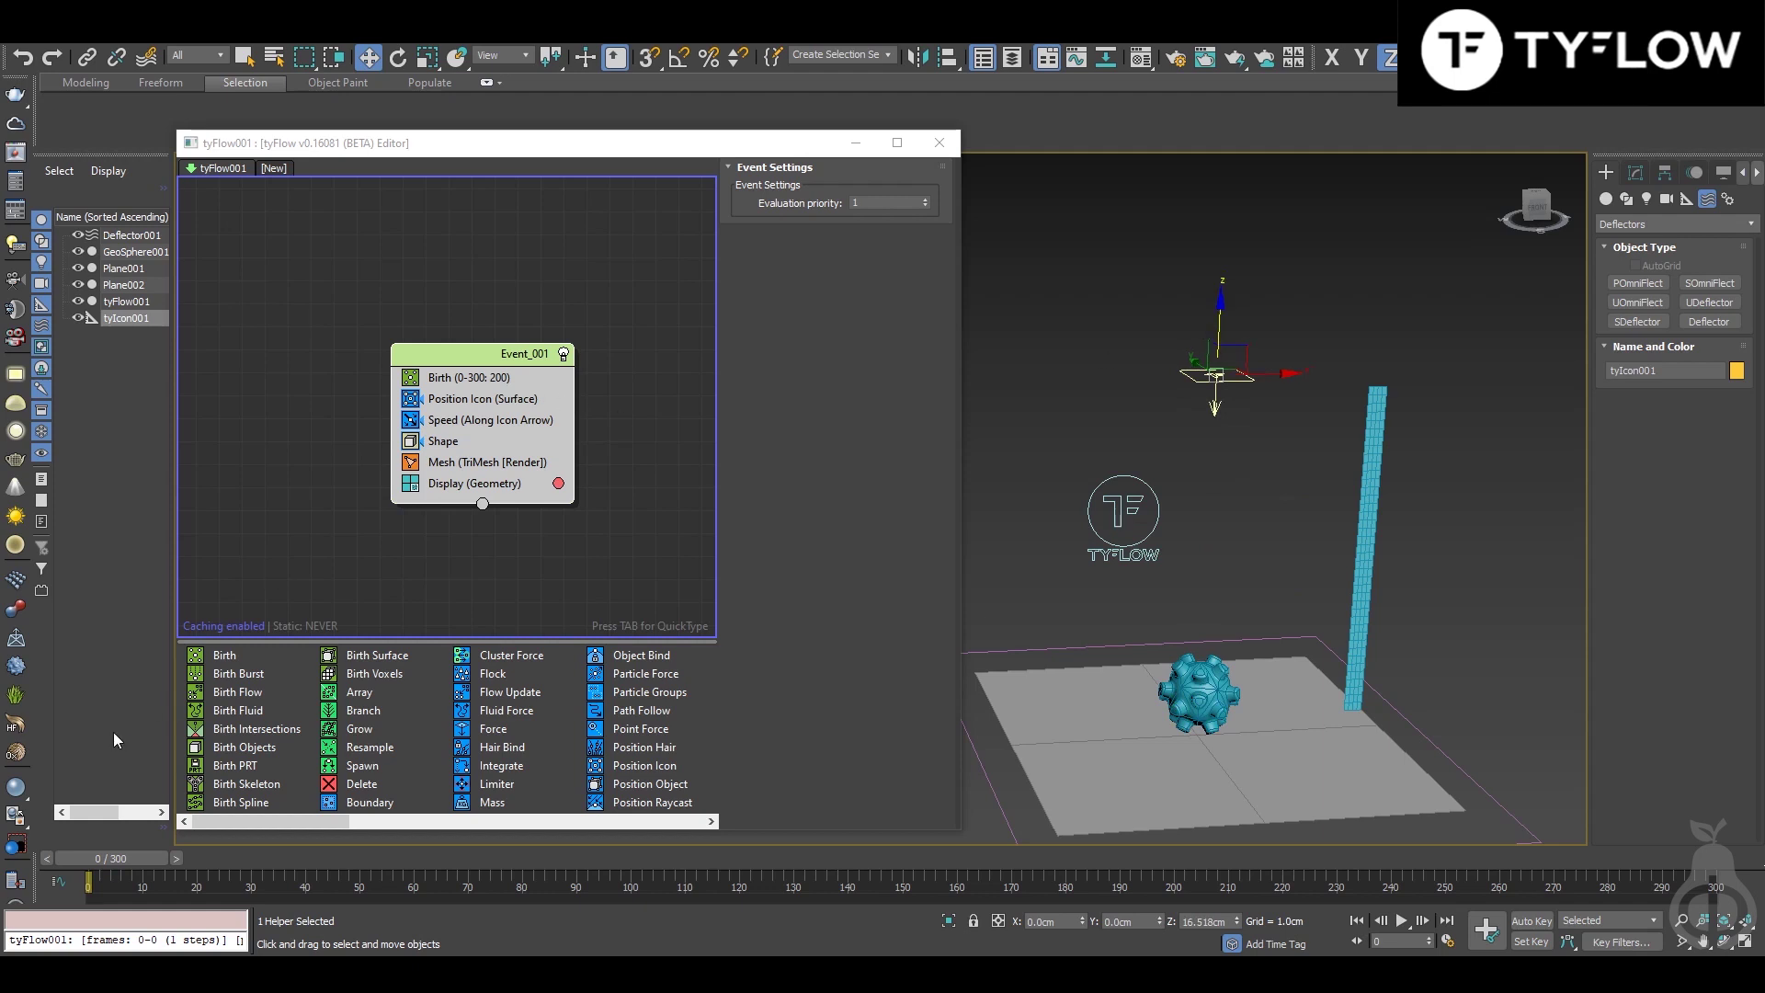
{"action": "mouse_move", "coordinate": [101, 848]}
{"action": "left_mouse_down"}
{"action": "mouse_move", "coordinate": [635, 858]}
{"action": "mouse_move", "coordinate": [111, 858]}
{"action": "left_mouse_up"}
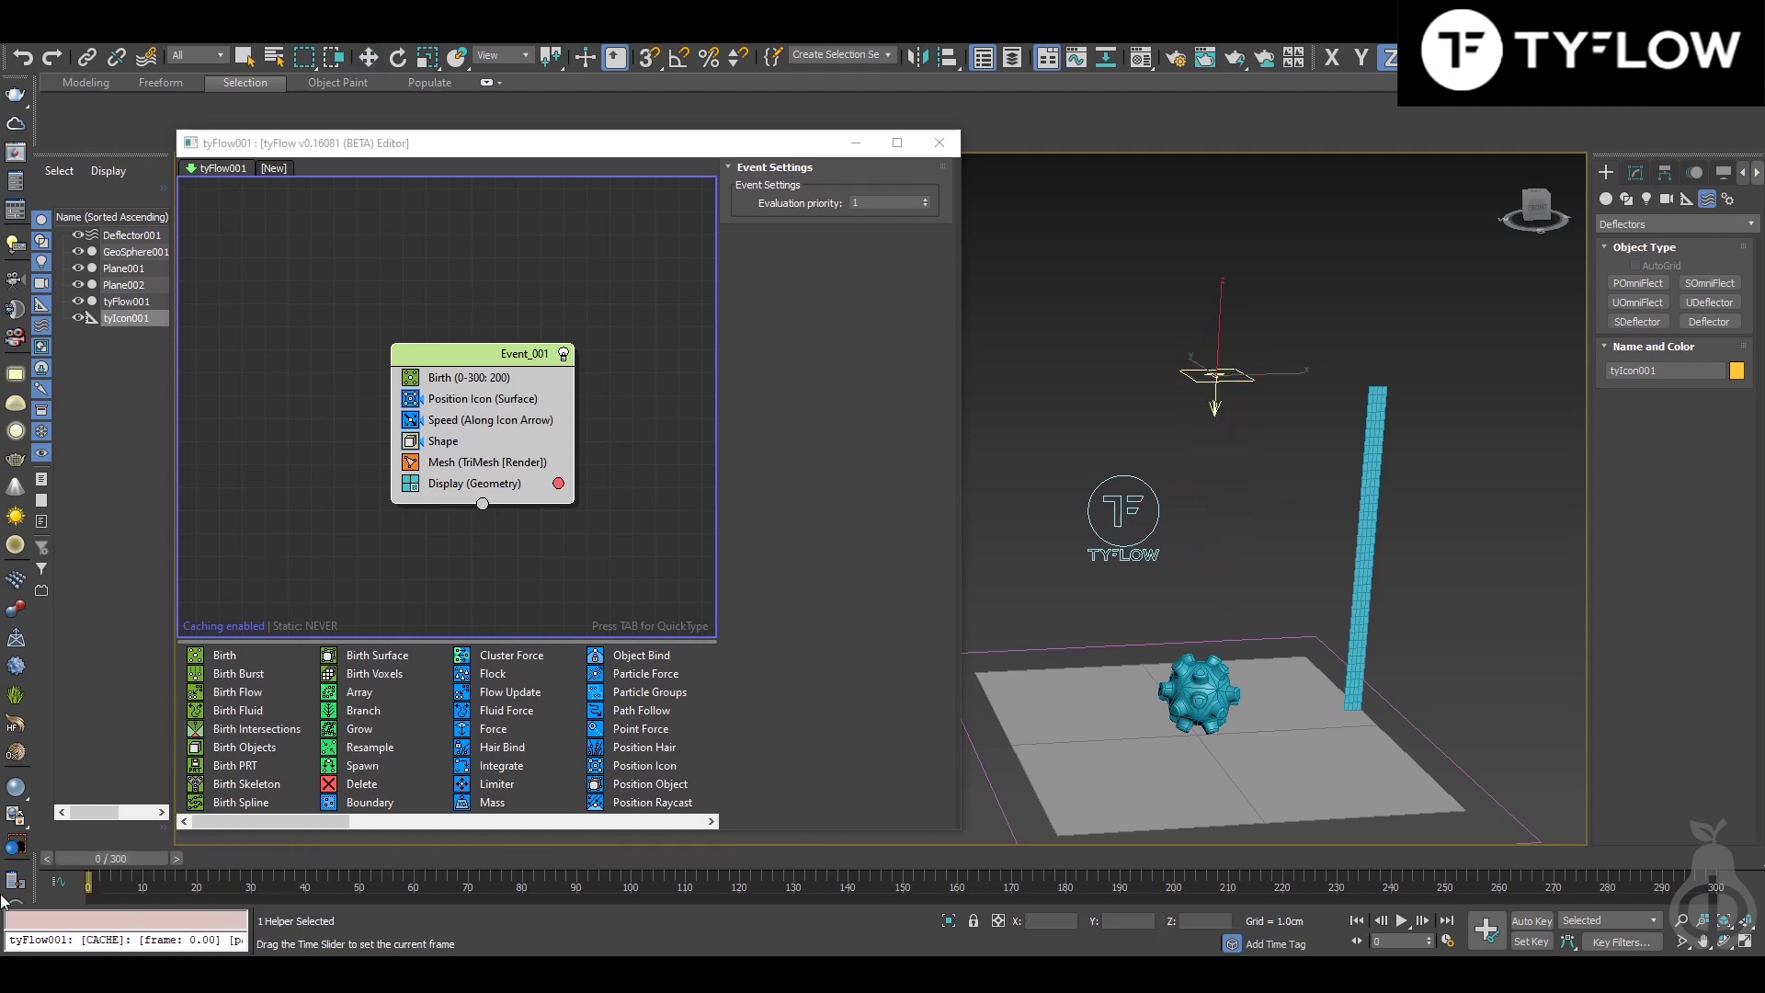
Step: Set the Birth operator's end frame to 0 and its particle total to 5
{"action": "left_click", "coordinate": [487, 379]}
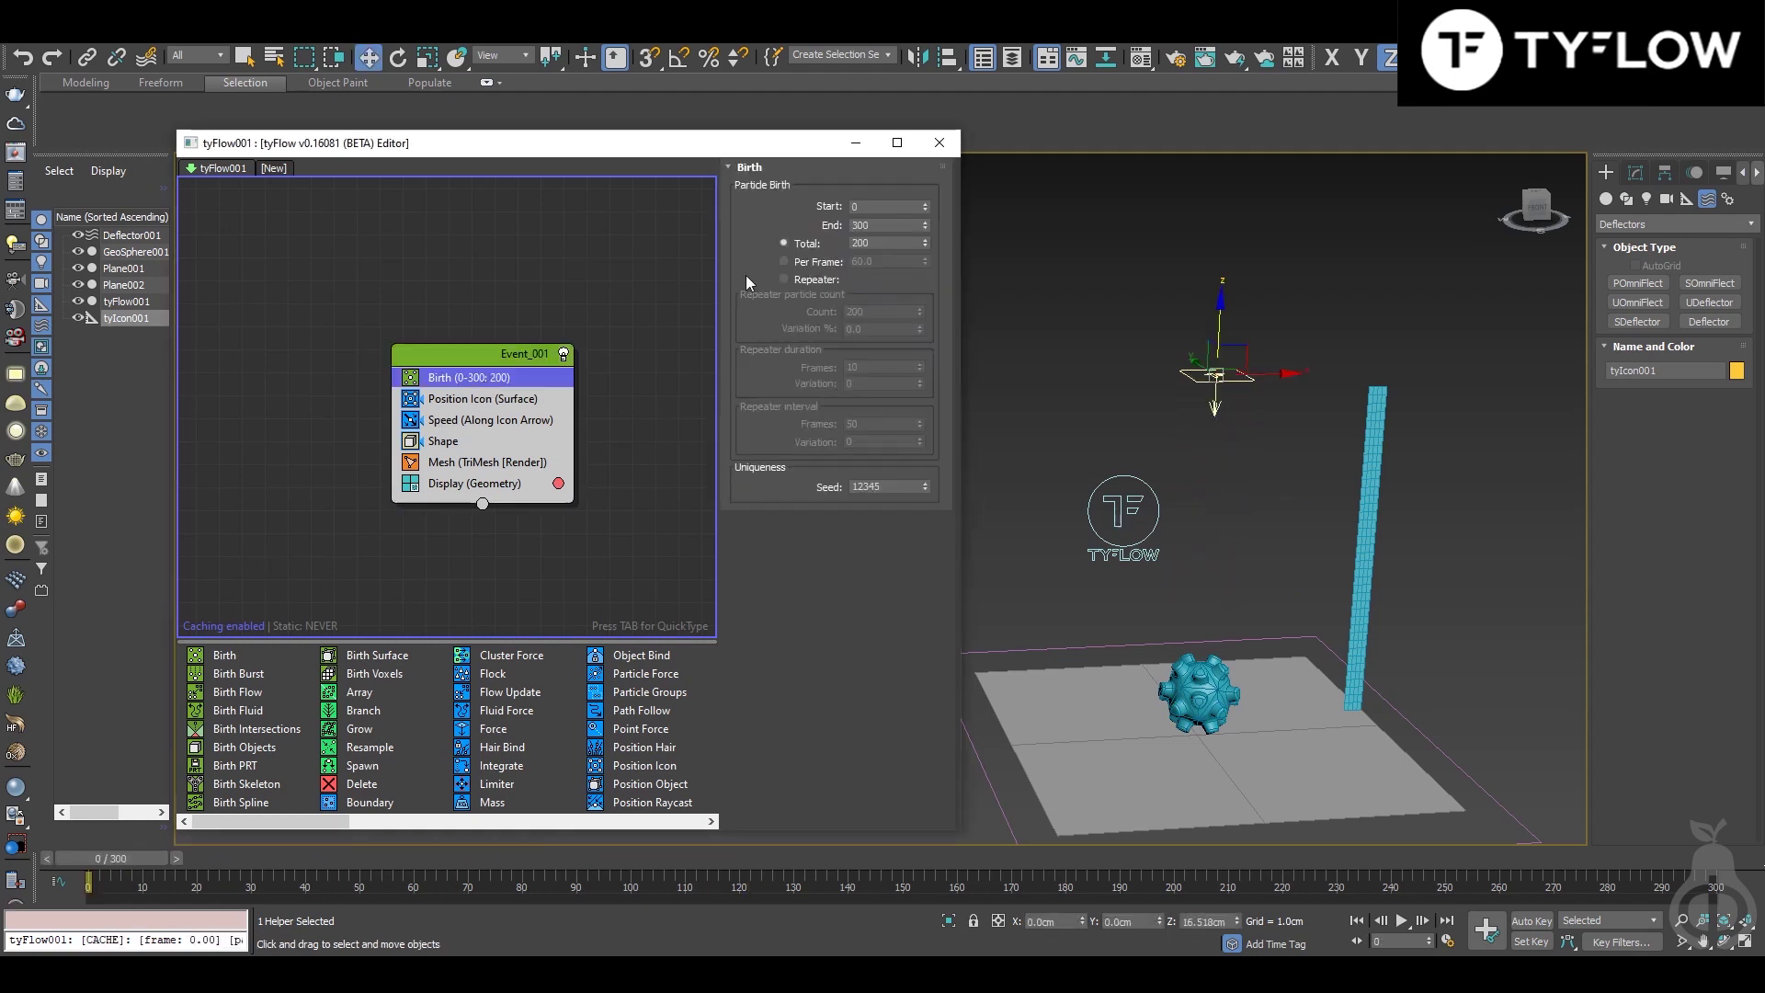
{"action": "double_click", "coordinate": [878, 224]}
{"action": "key", "text": "Return"}
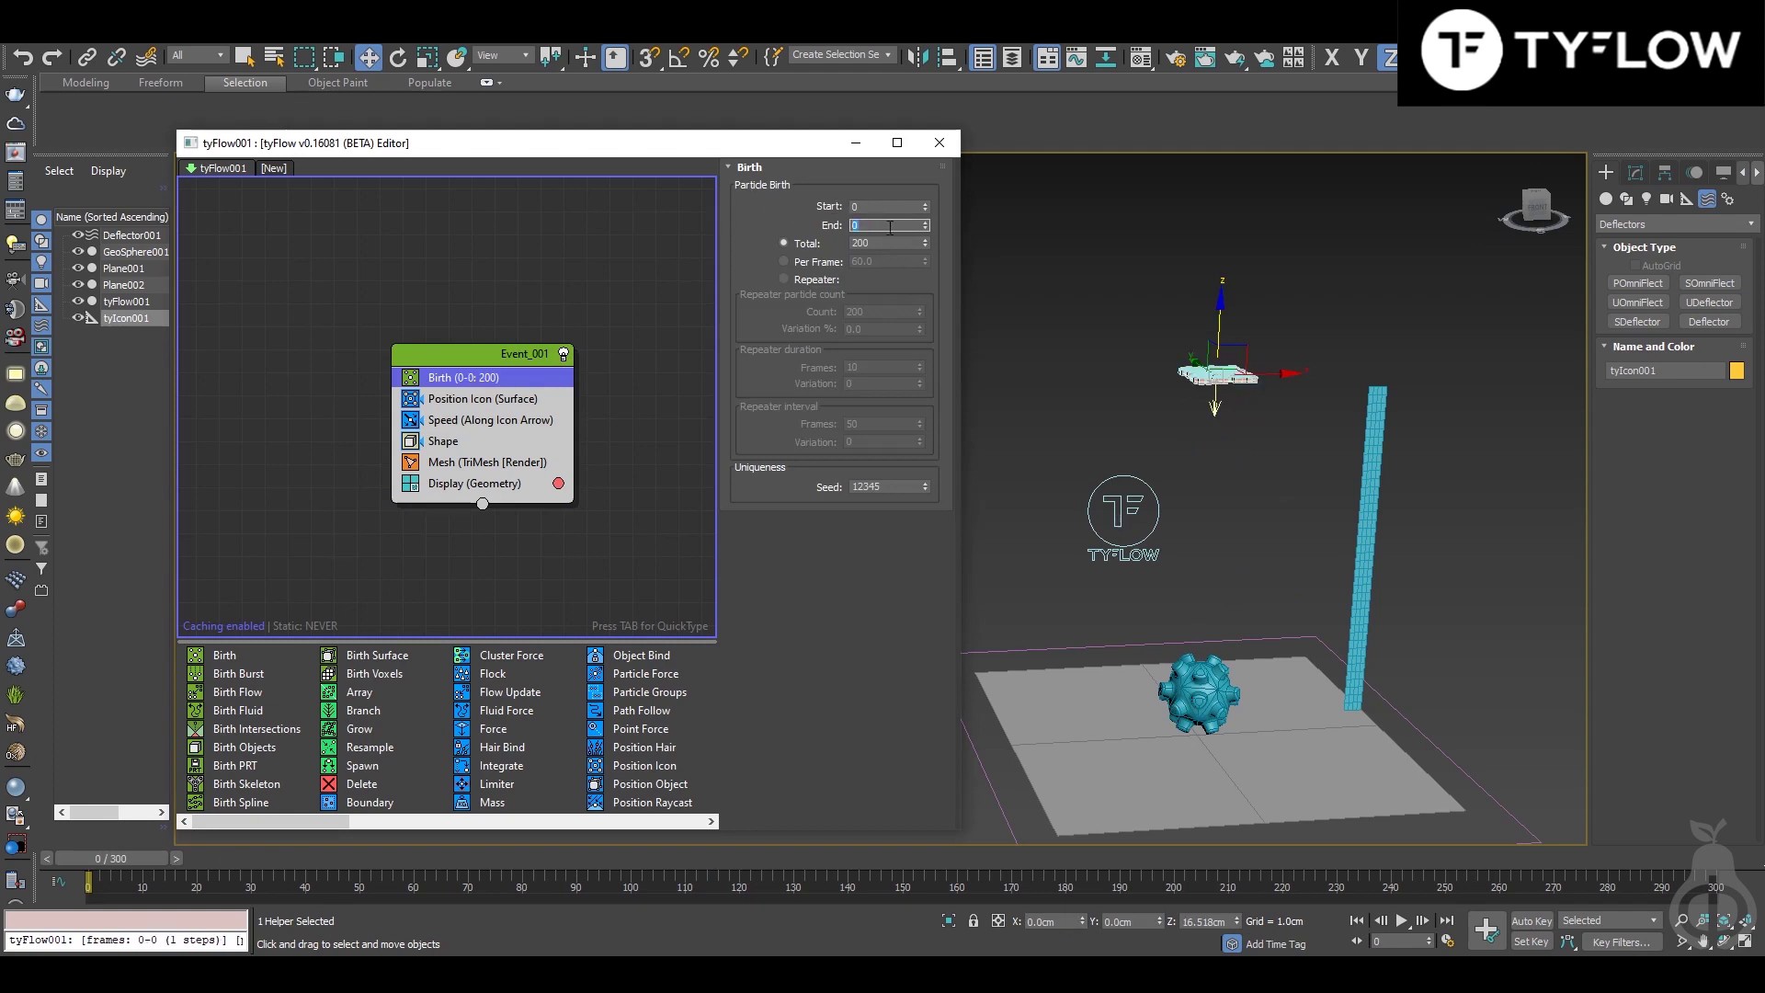
{"action": "key", "text": "Tab"}
{"action": "type", "text": "5"}
{"action": "key", "text": "Return"}
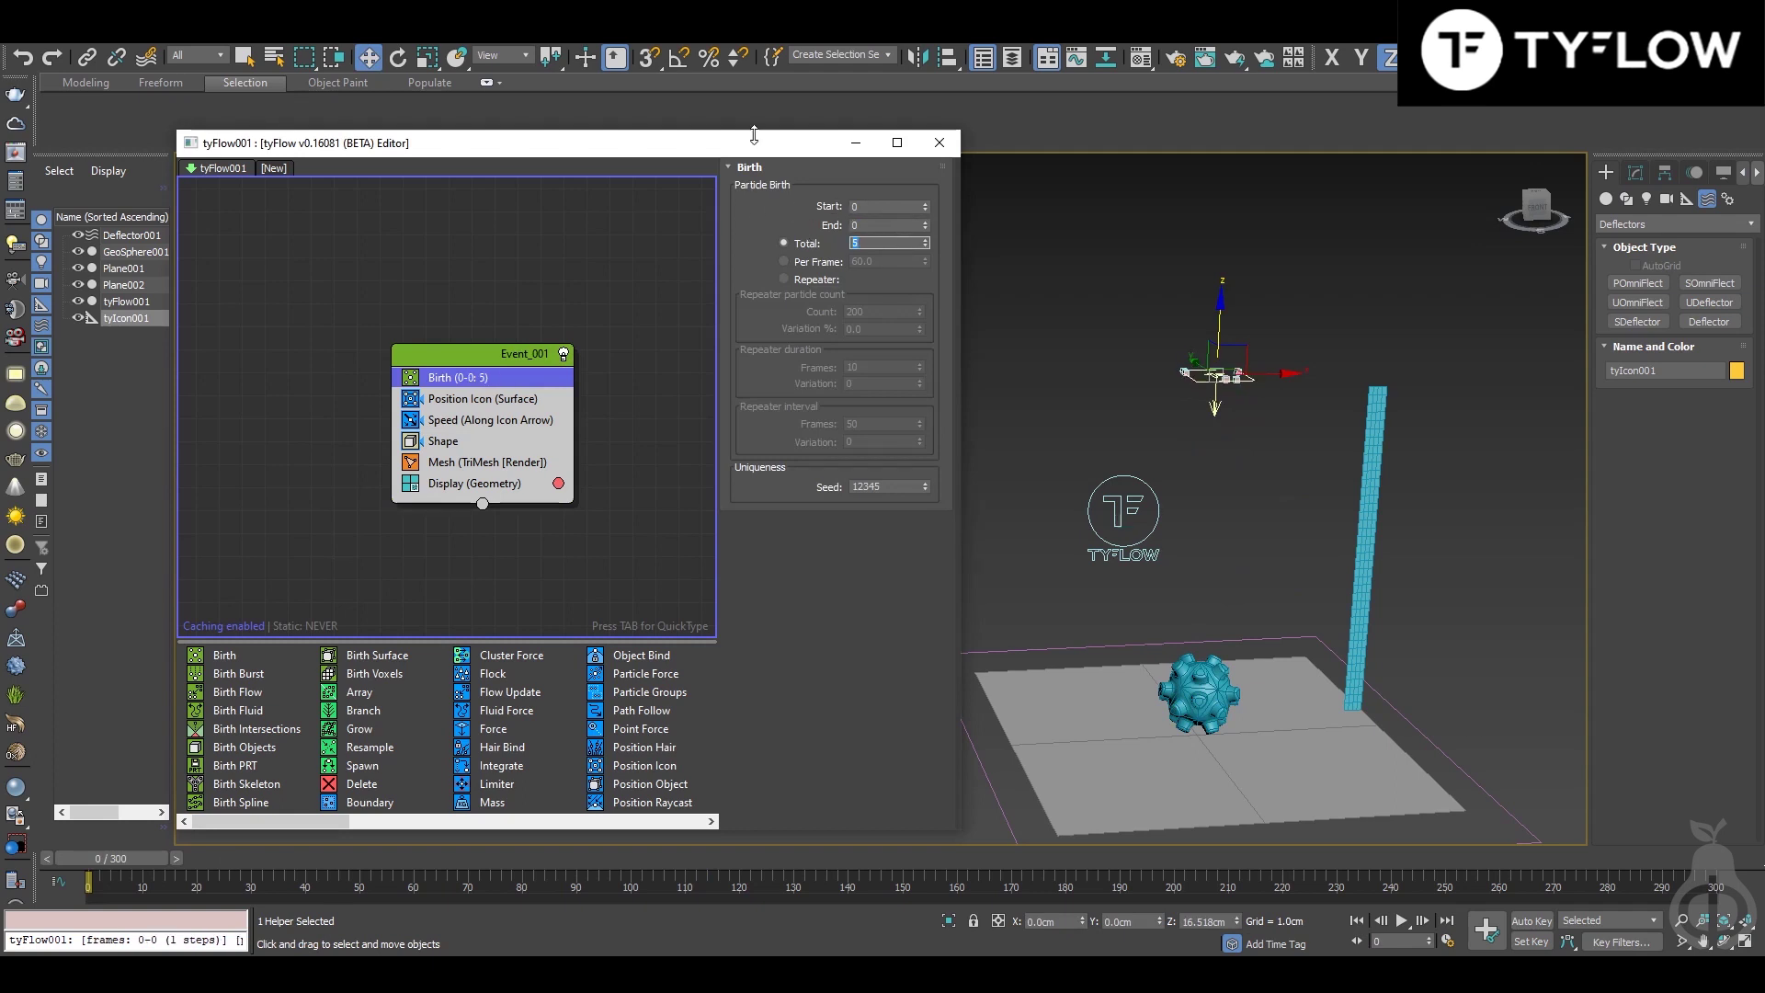
Step: Replace the default cube in the Shape operator with the tall strip Plane001 as the reference shape
{"action": "left_click", "coordinate": [459, 443]}
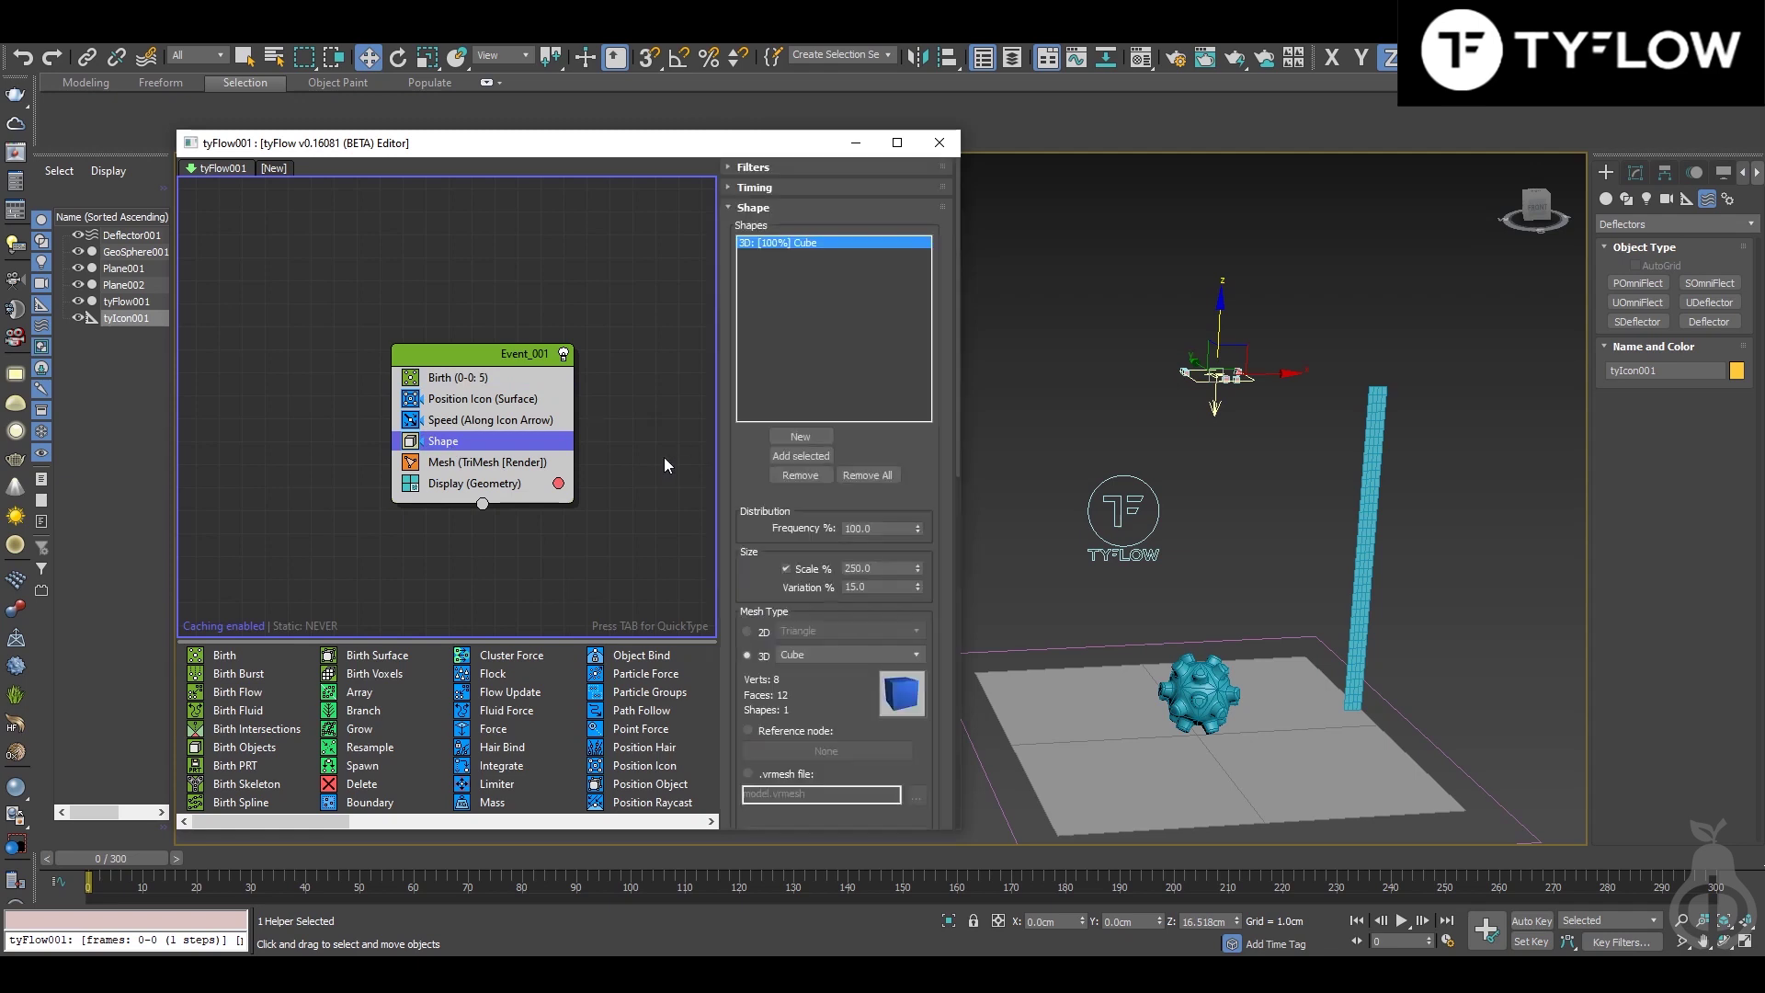
{"action": "left_click", "coordinate": [800, 475]}
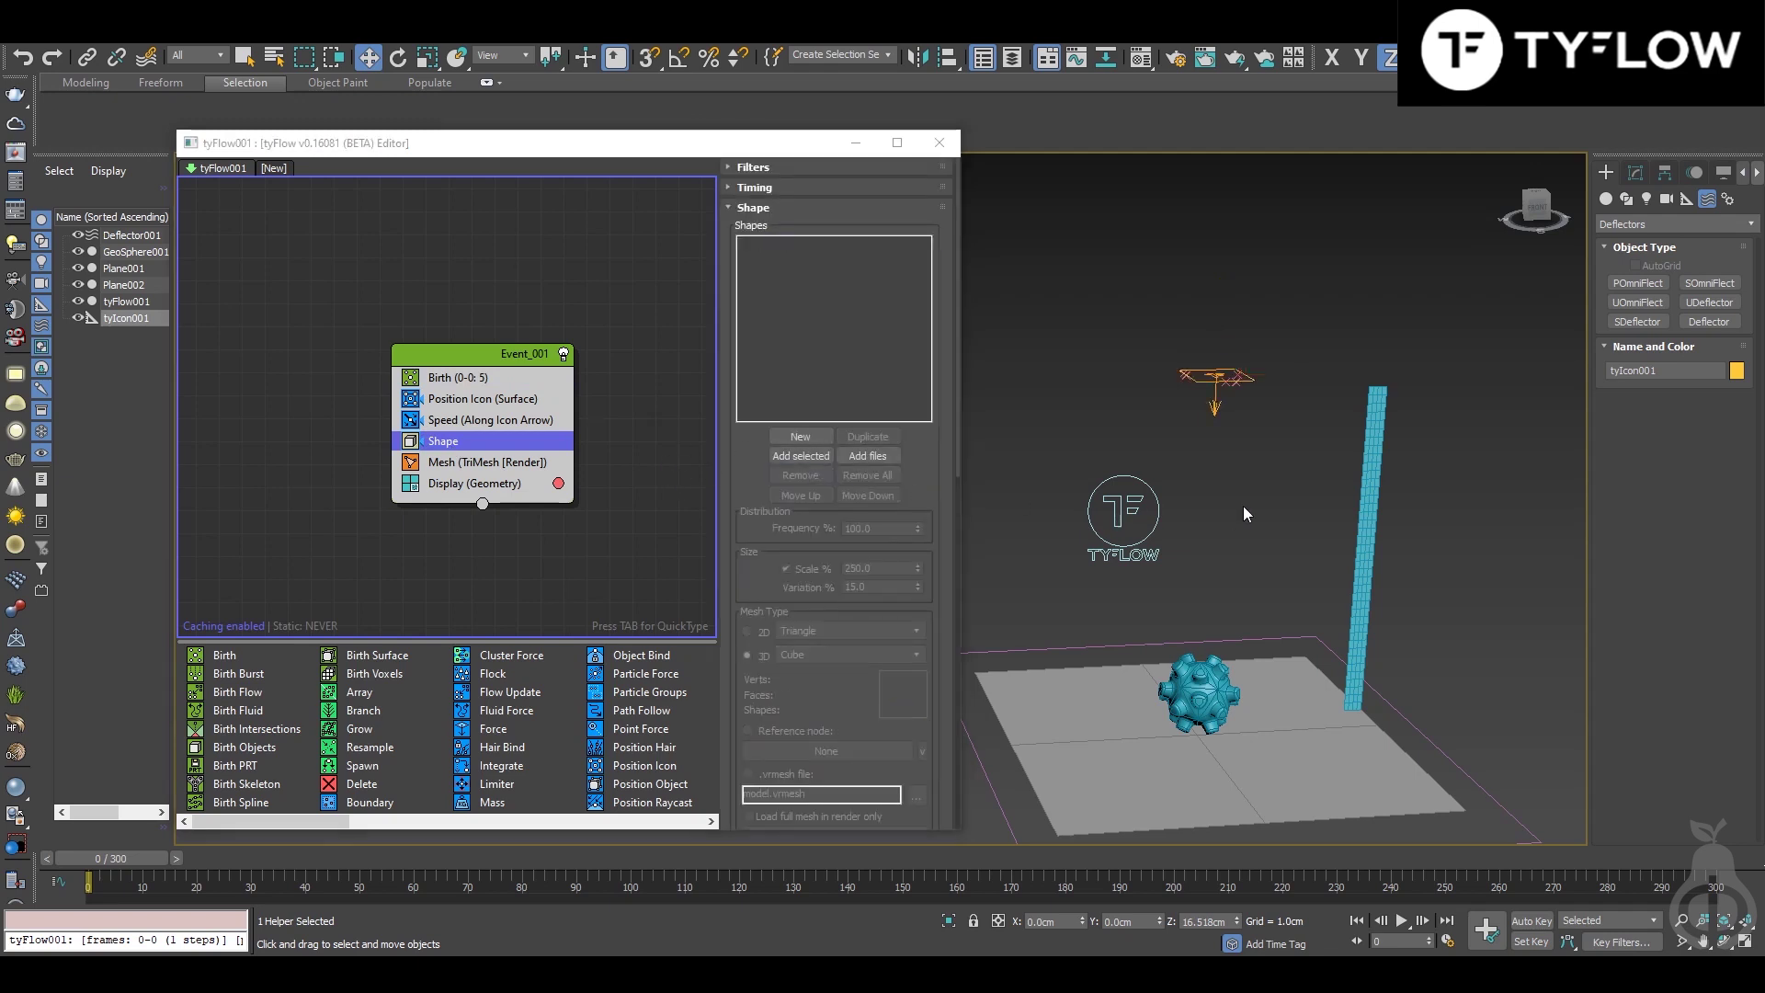
{"action": "left_click", "coordinate": [803, 454]}
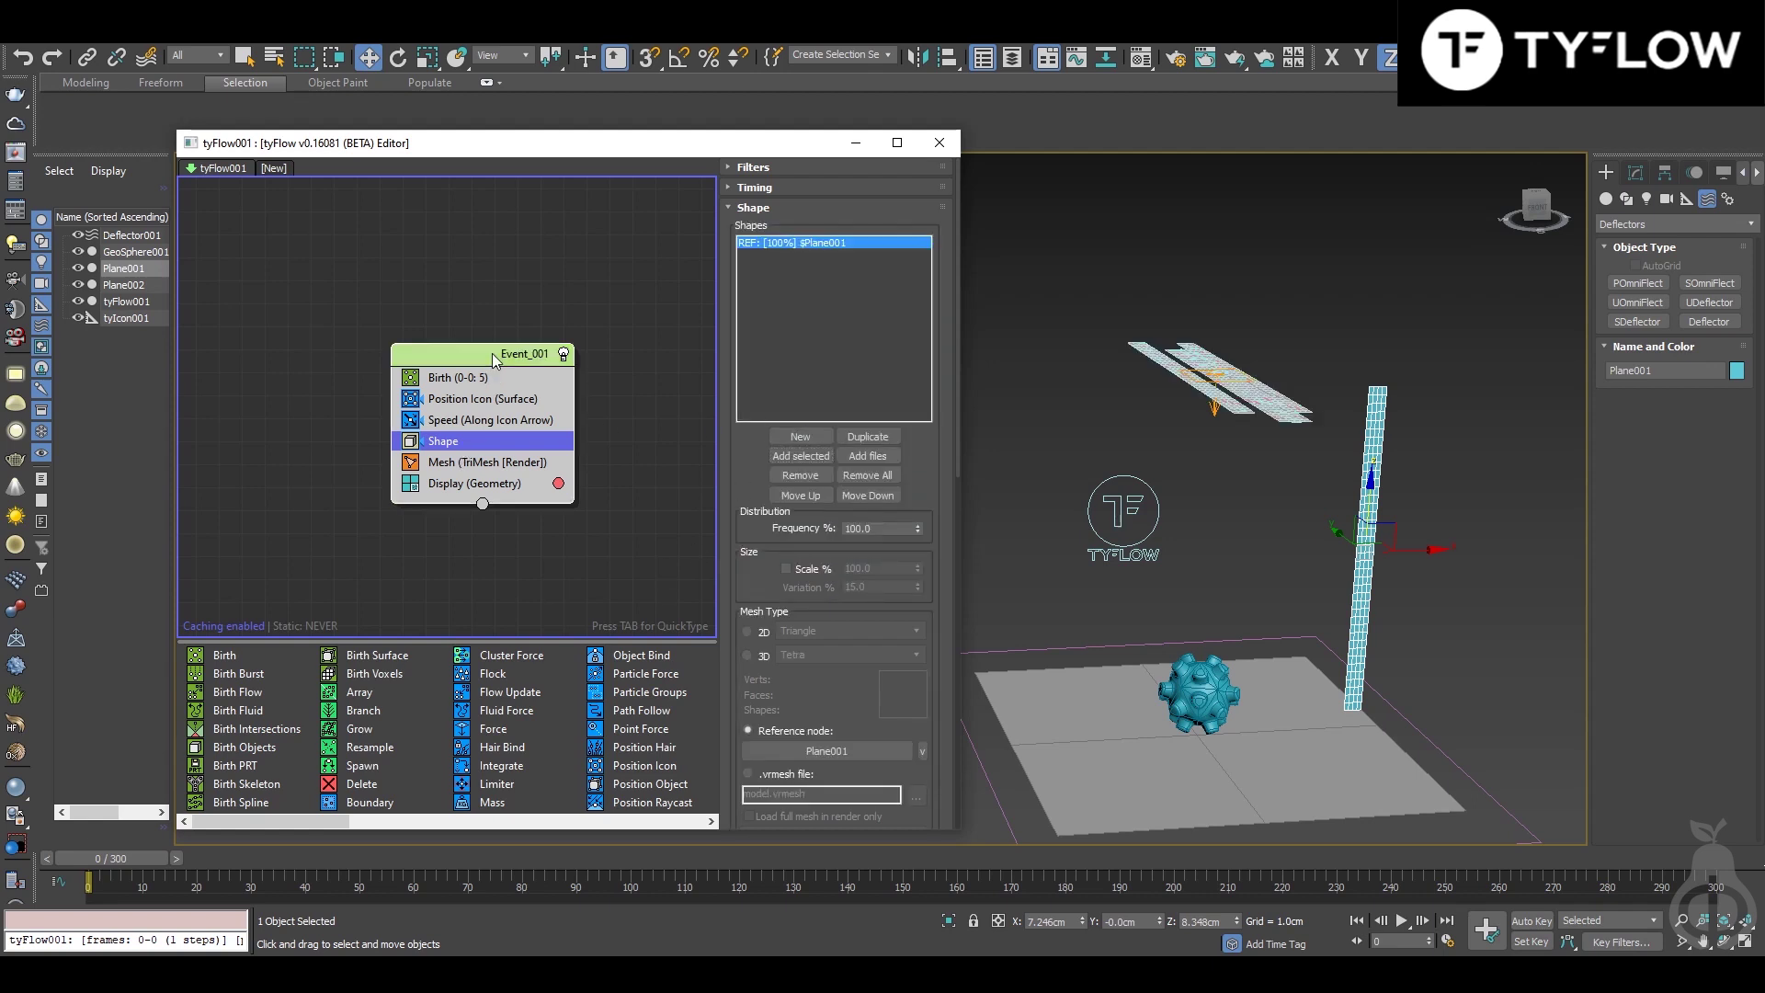
Step: Add a Rotation operator after Birth, set its orientation to Inherit Previous with X at 90, and check the timeline
{"action": "key", "text": "Tab"}
{"action": "type", "text": "ro"}
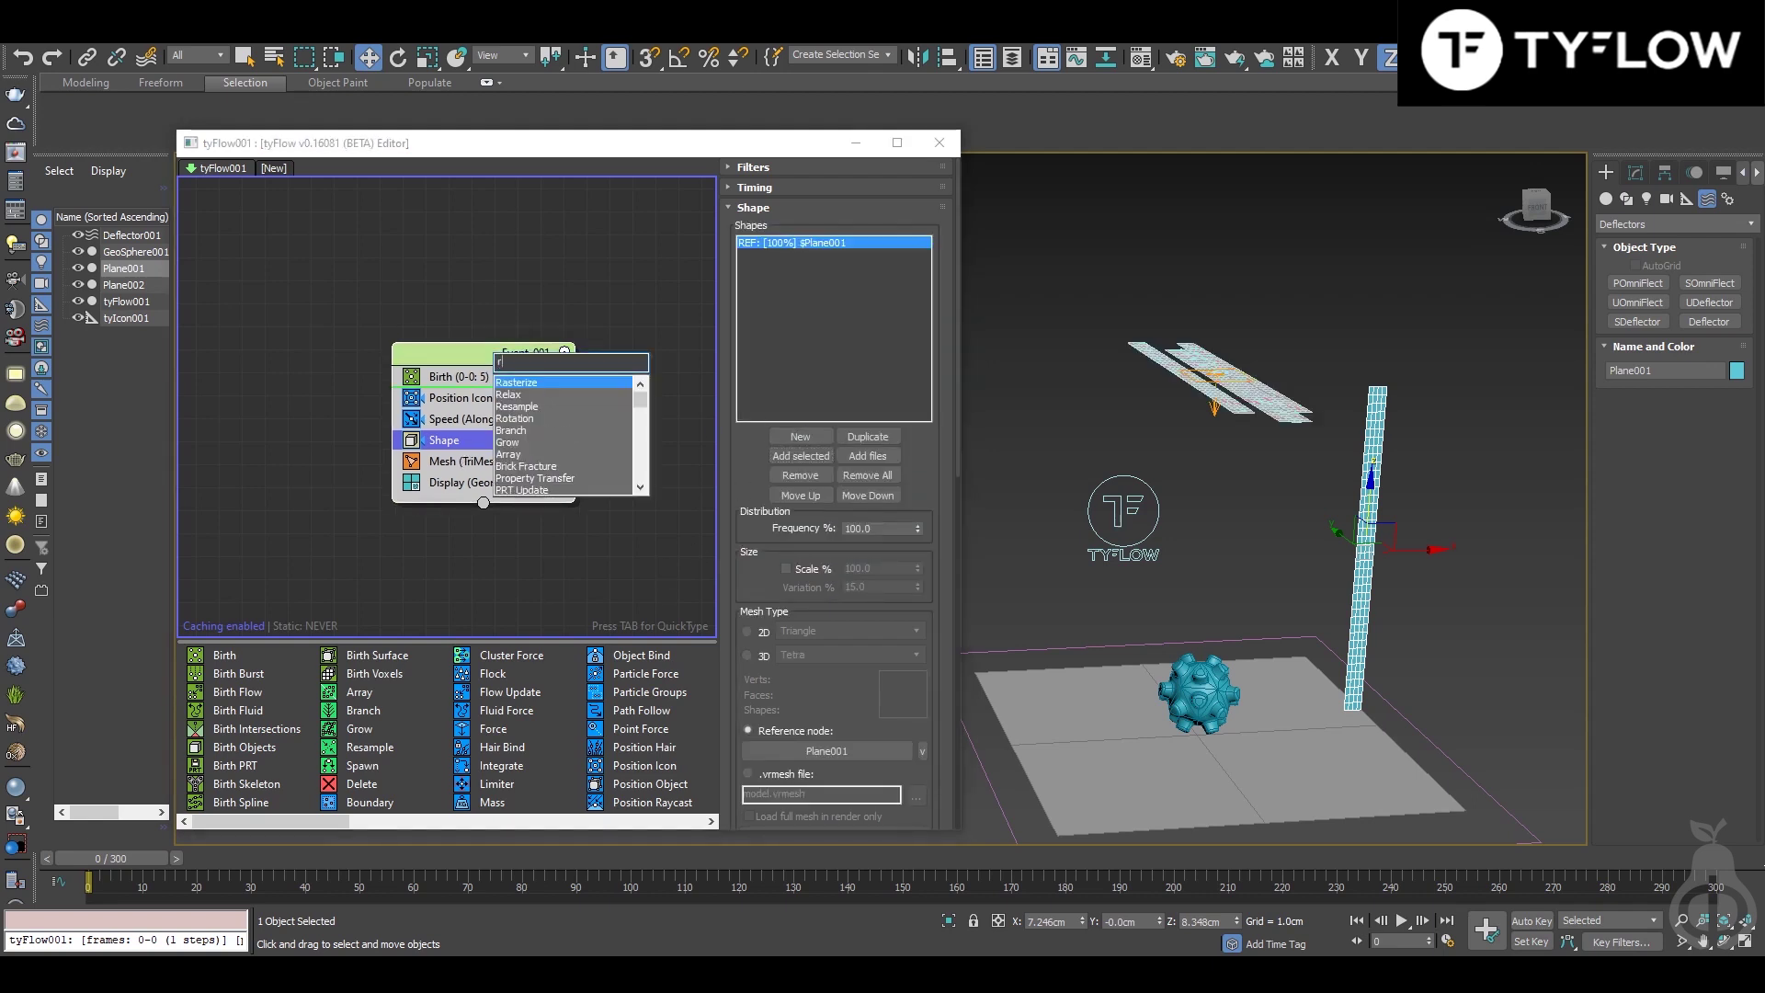
{"action": "left_click", "coordinate": [537, 383]}
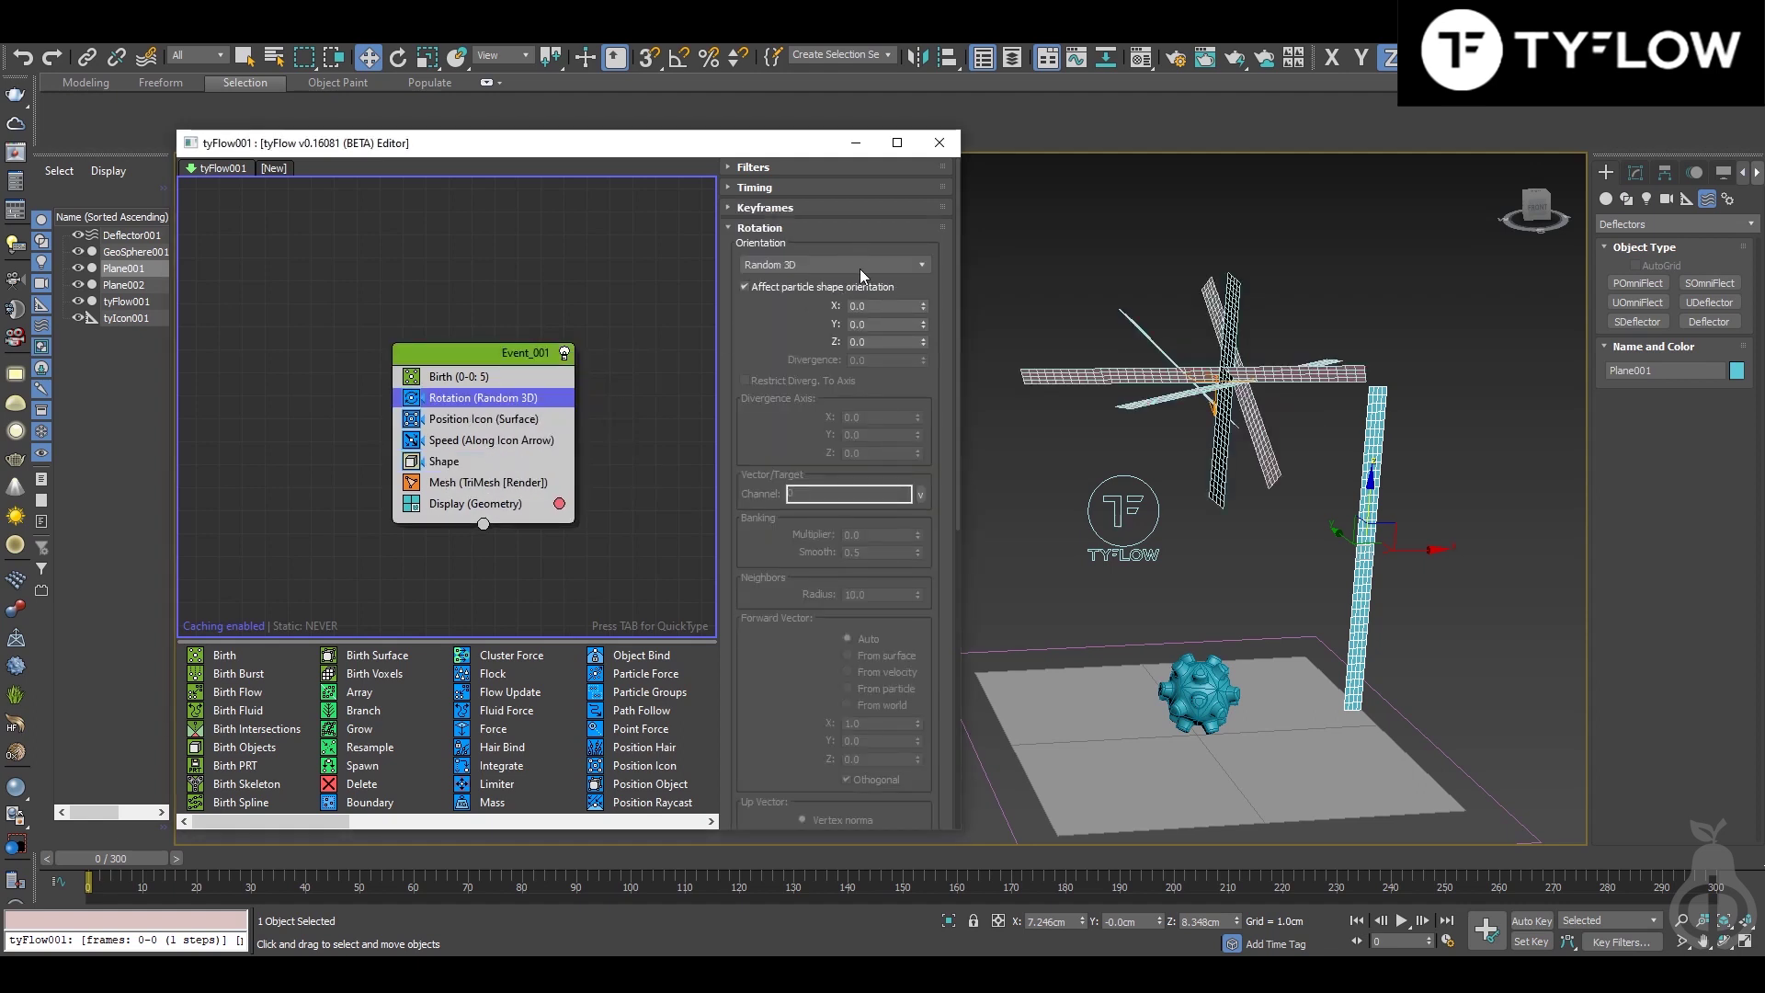
{"action": "left_click", "coordinate": [860, 274]}
{"action": "left_click", "coordinate": [846, 283]}
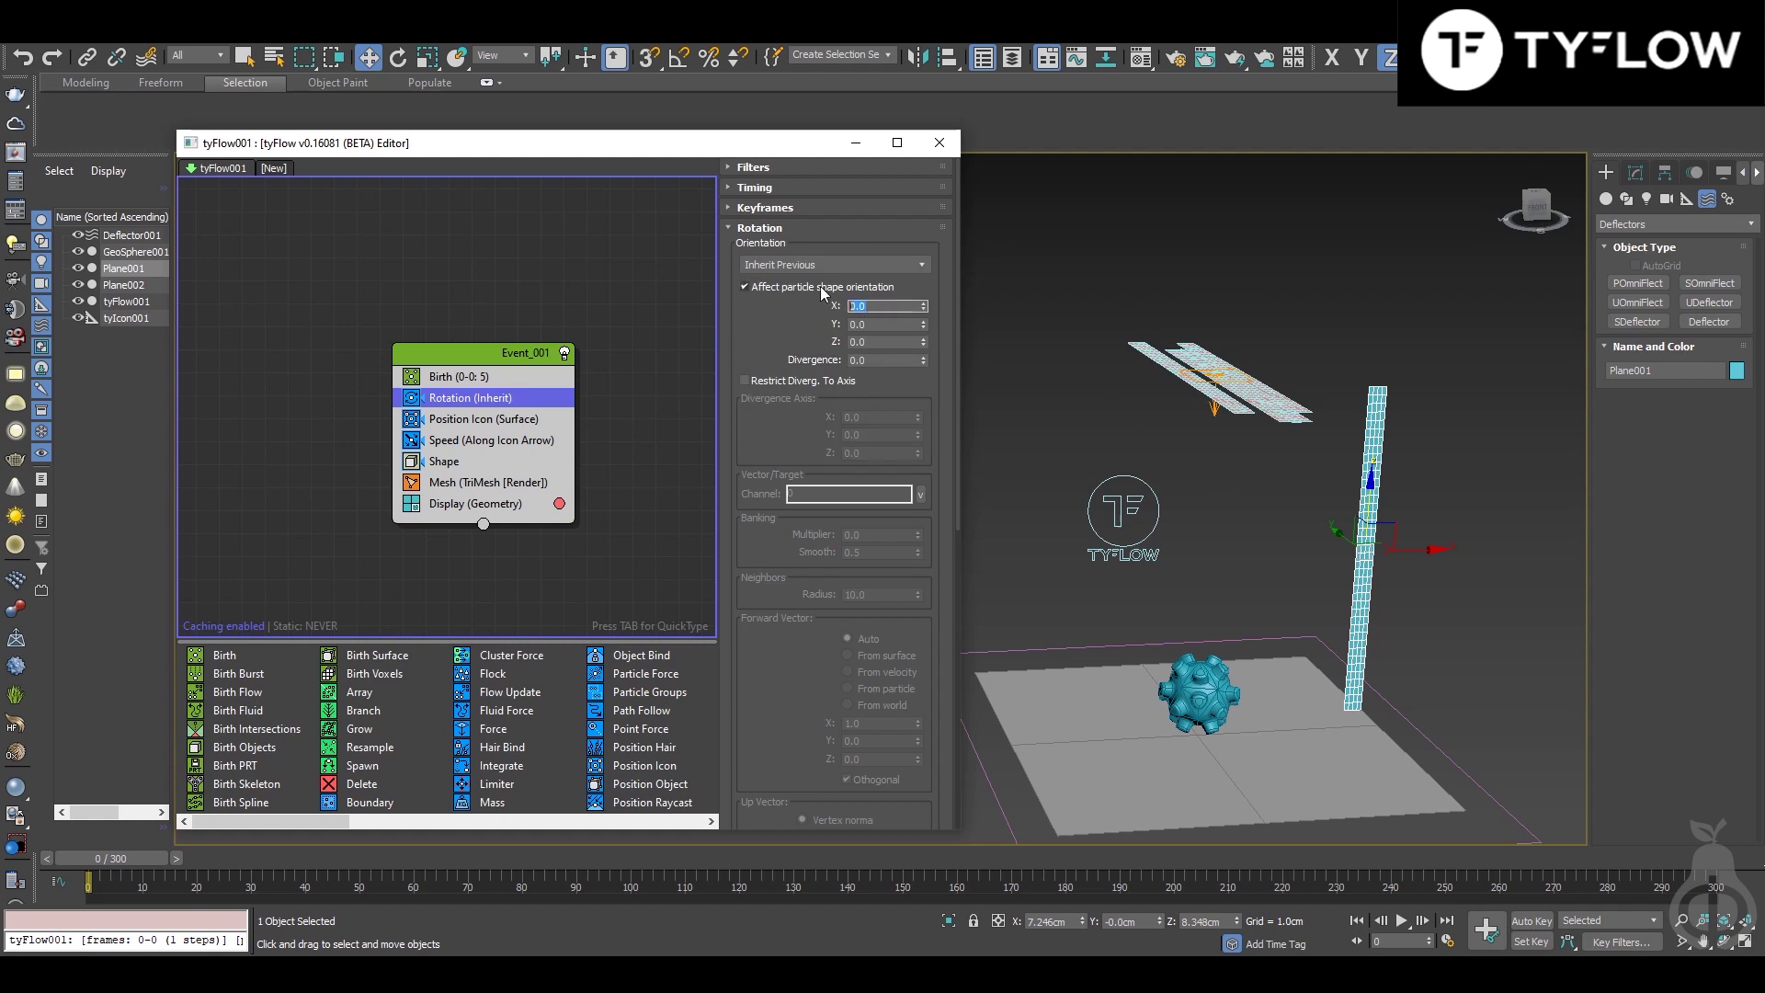
{"action": "type", "text": "90"}
{"action": "key", "text": "Return"}
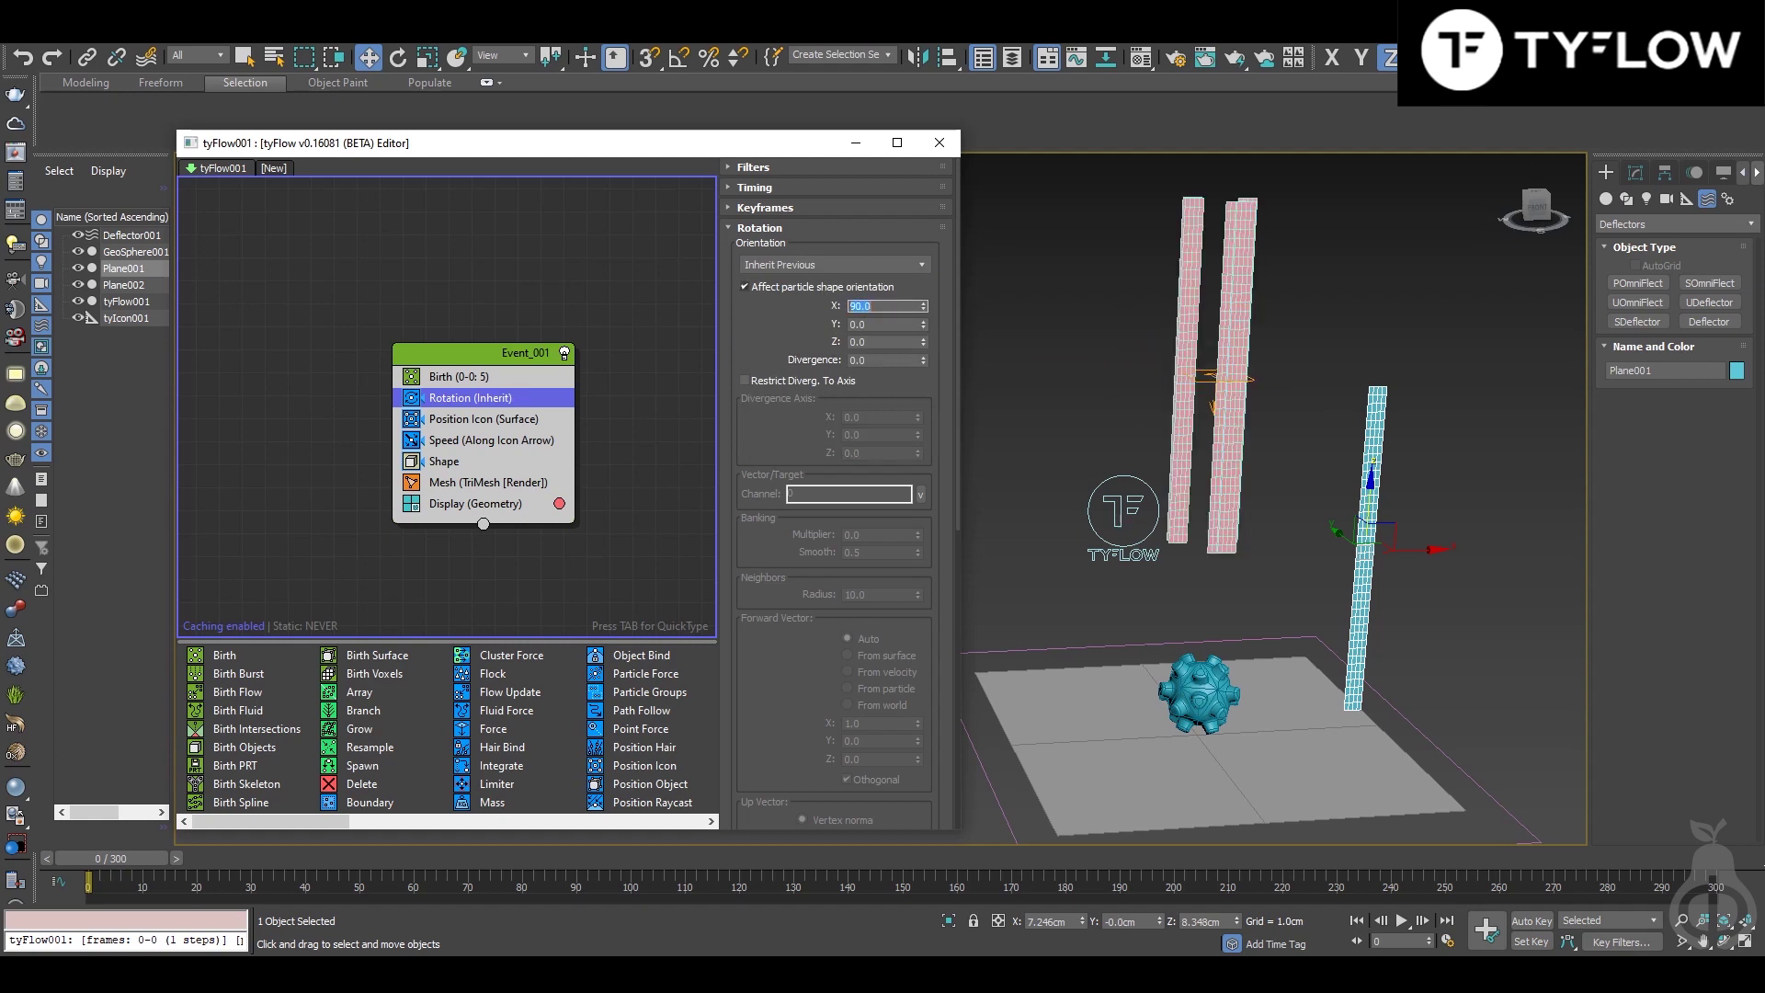
{"action": "left_click_drag", "start_coordinate": [138, 858], "coordinate": [16, 853]}
Step: Insert a Cloth Bind operator between Shape and Mesh in the event, and disable the Display operator
{"action": "left_click_drag", "start_coordinate": [475, 360], "coordinate": [455, 339]}
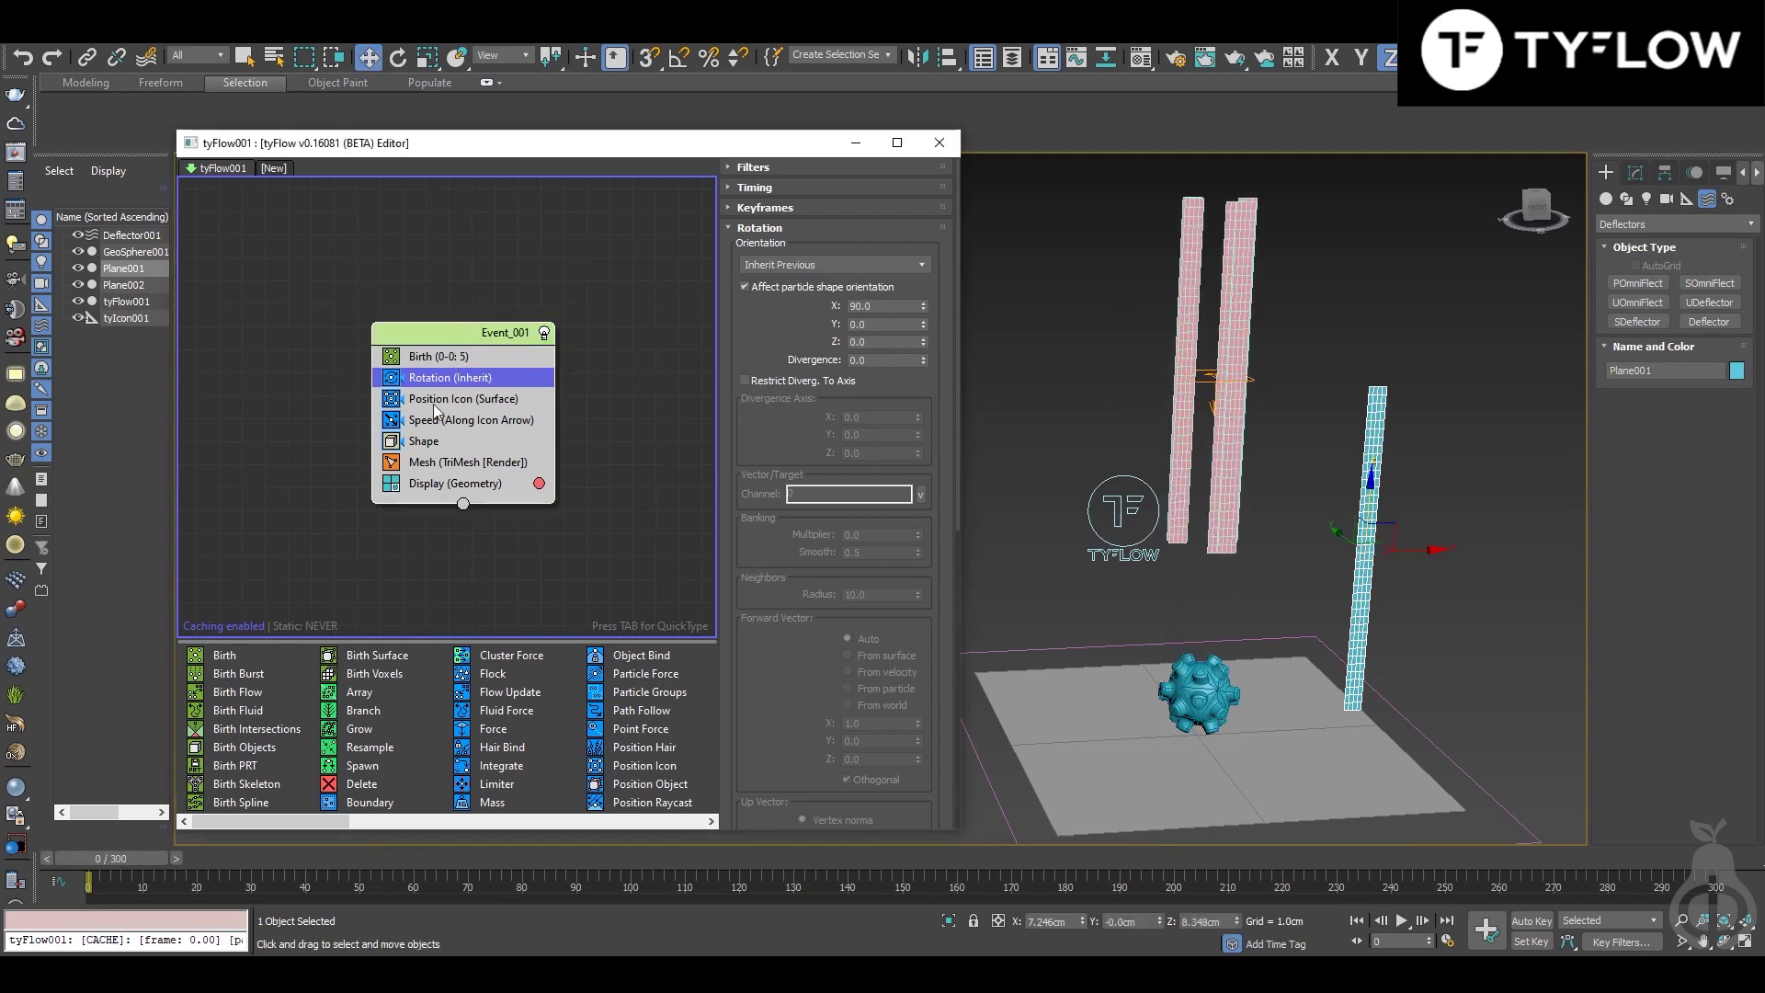
{"action": "left_click_drag", "start_coordinate": [328, 821], "coordinate": [472, 461]}
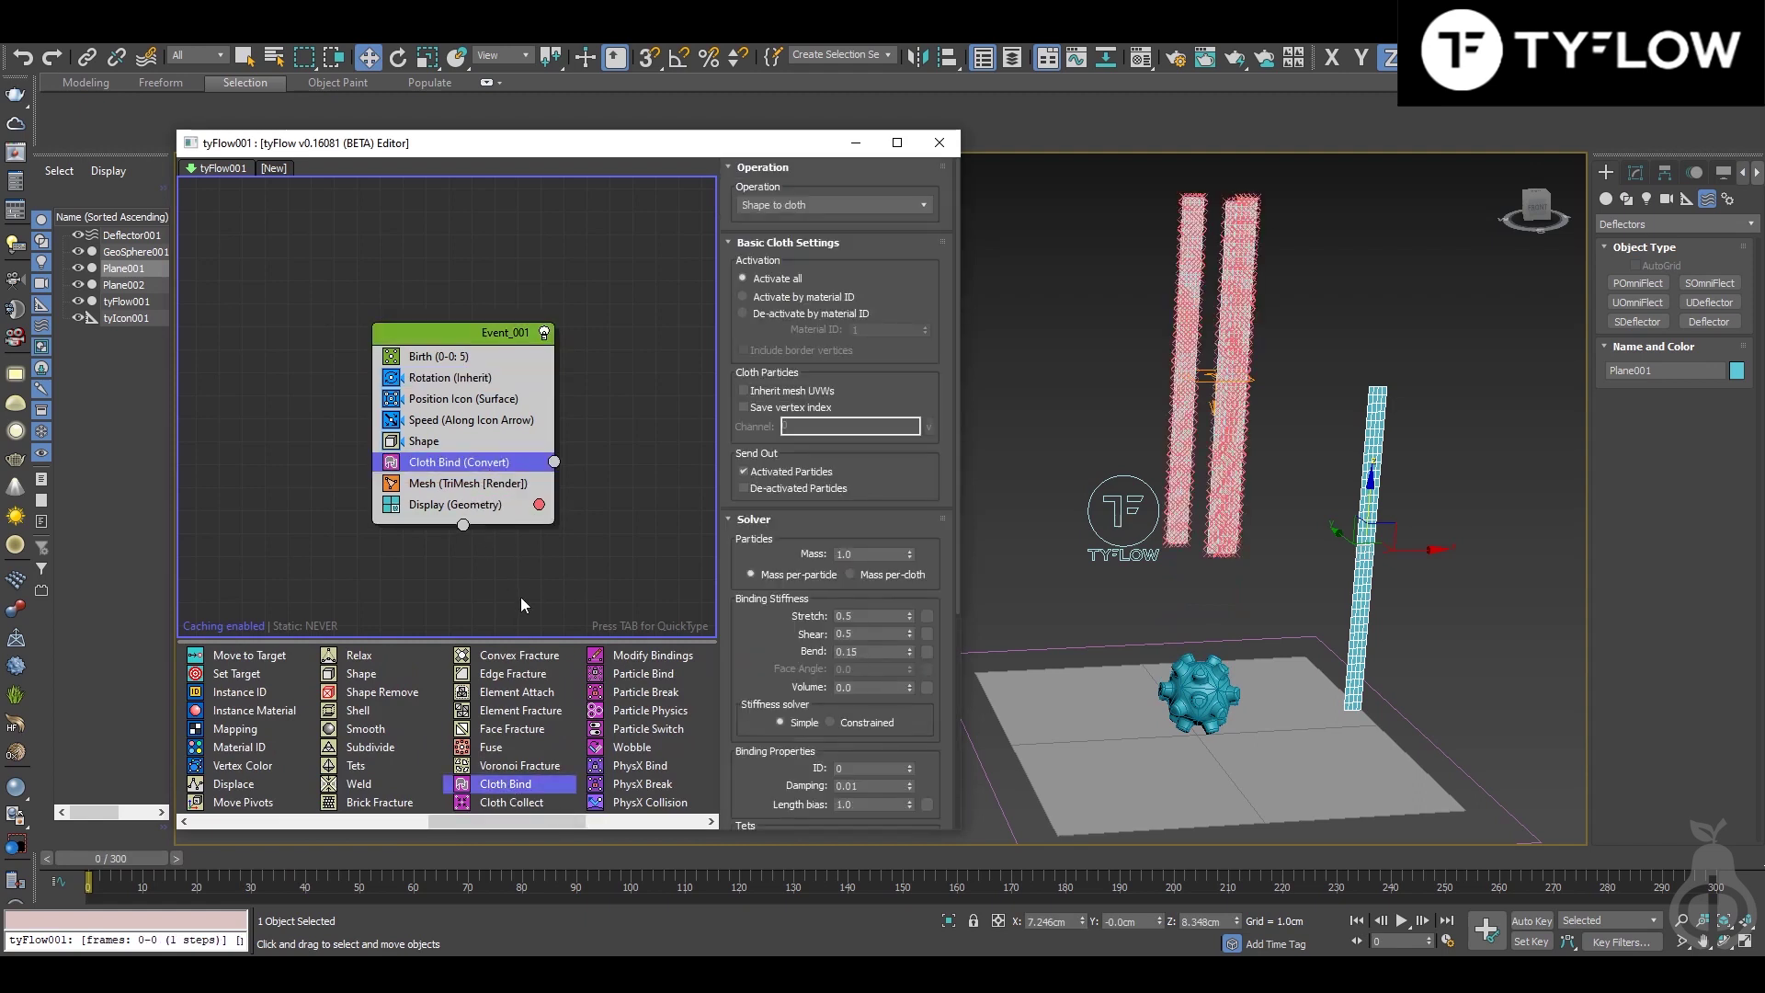
{"action": "left_click", "coordinate": [393, 507]}
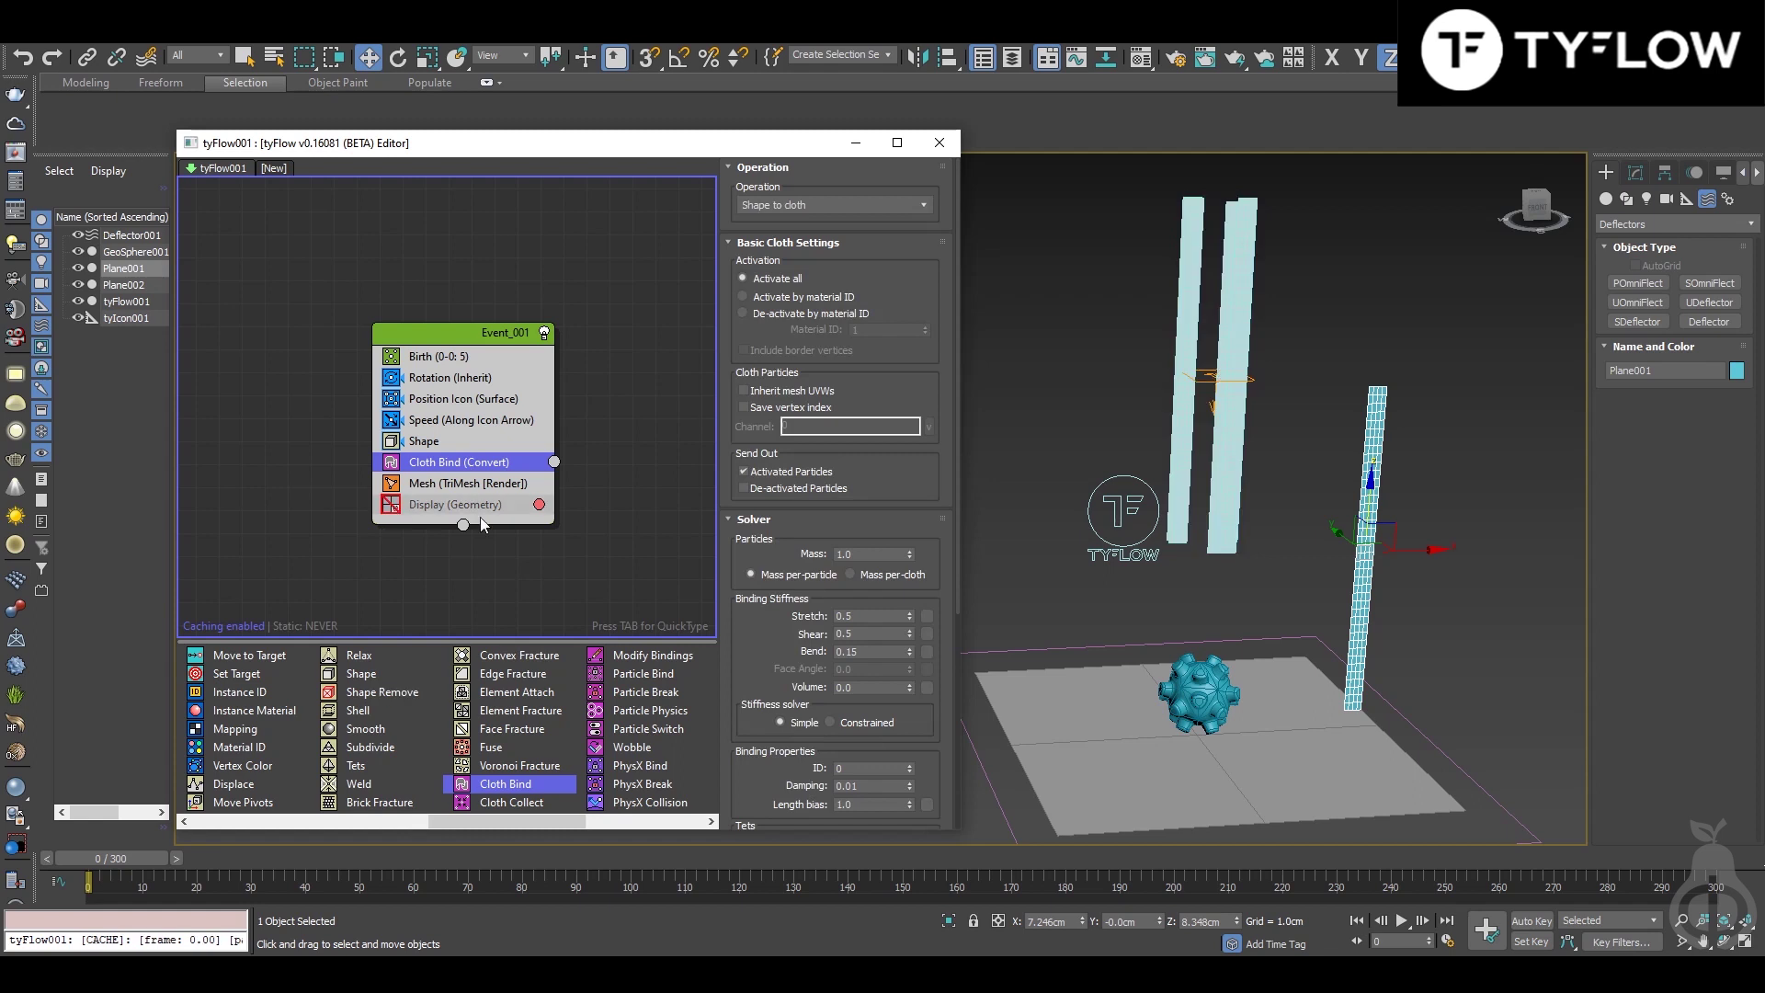
{"action": "left_click_drag", "start_coordinate": [140, 861], "coordinate": [88, 878]}
{"action": "key", "text": "w"}
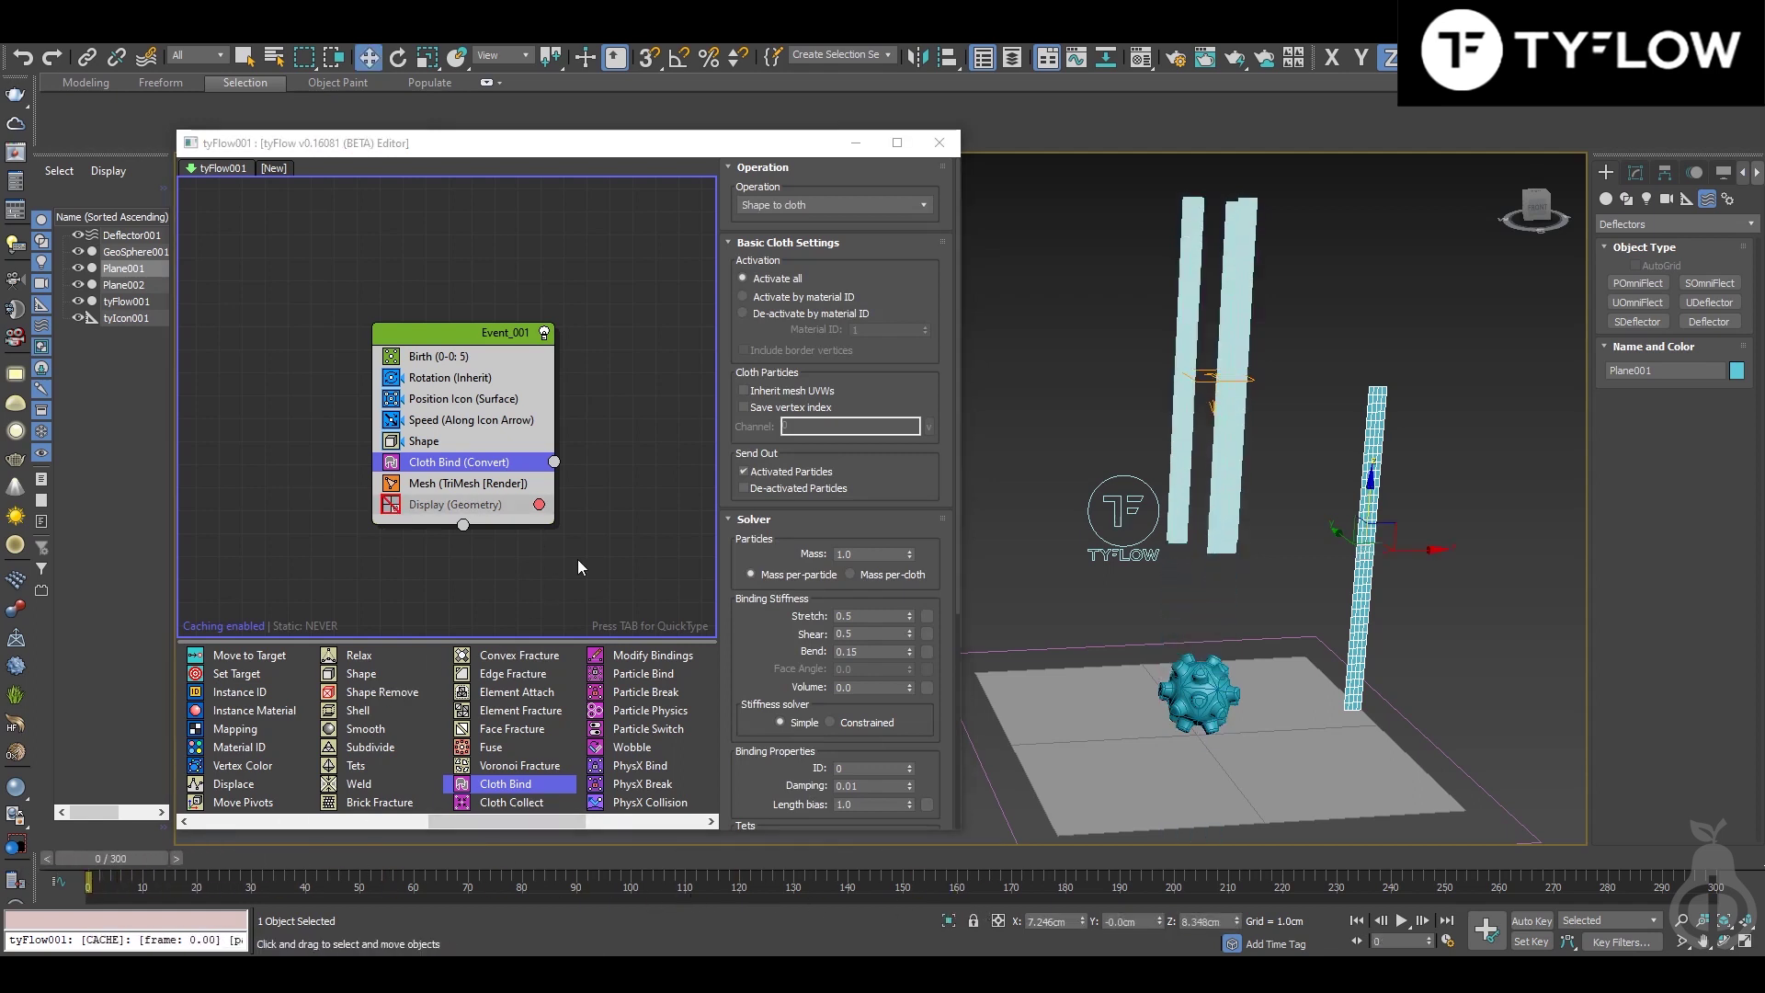
{"action": "scroll", "coordinate": [509, 820], "scroll_direction": "down", "scroll_amount": 1}
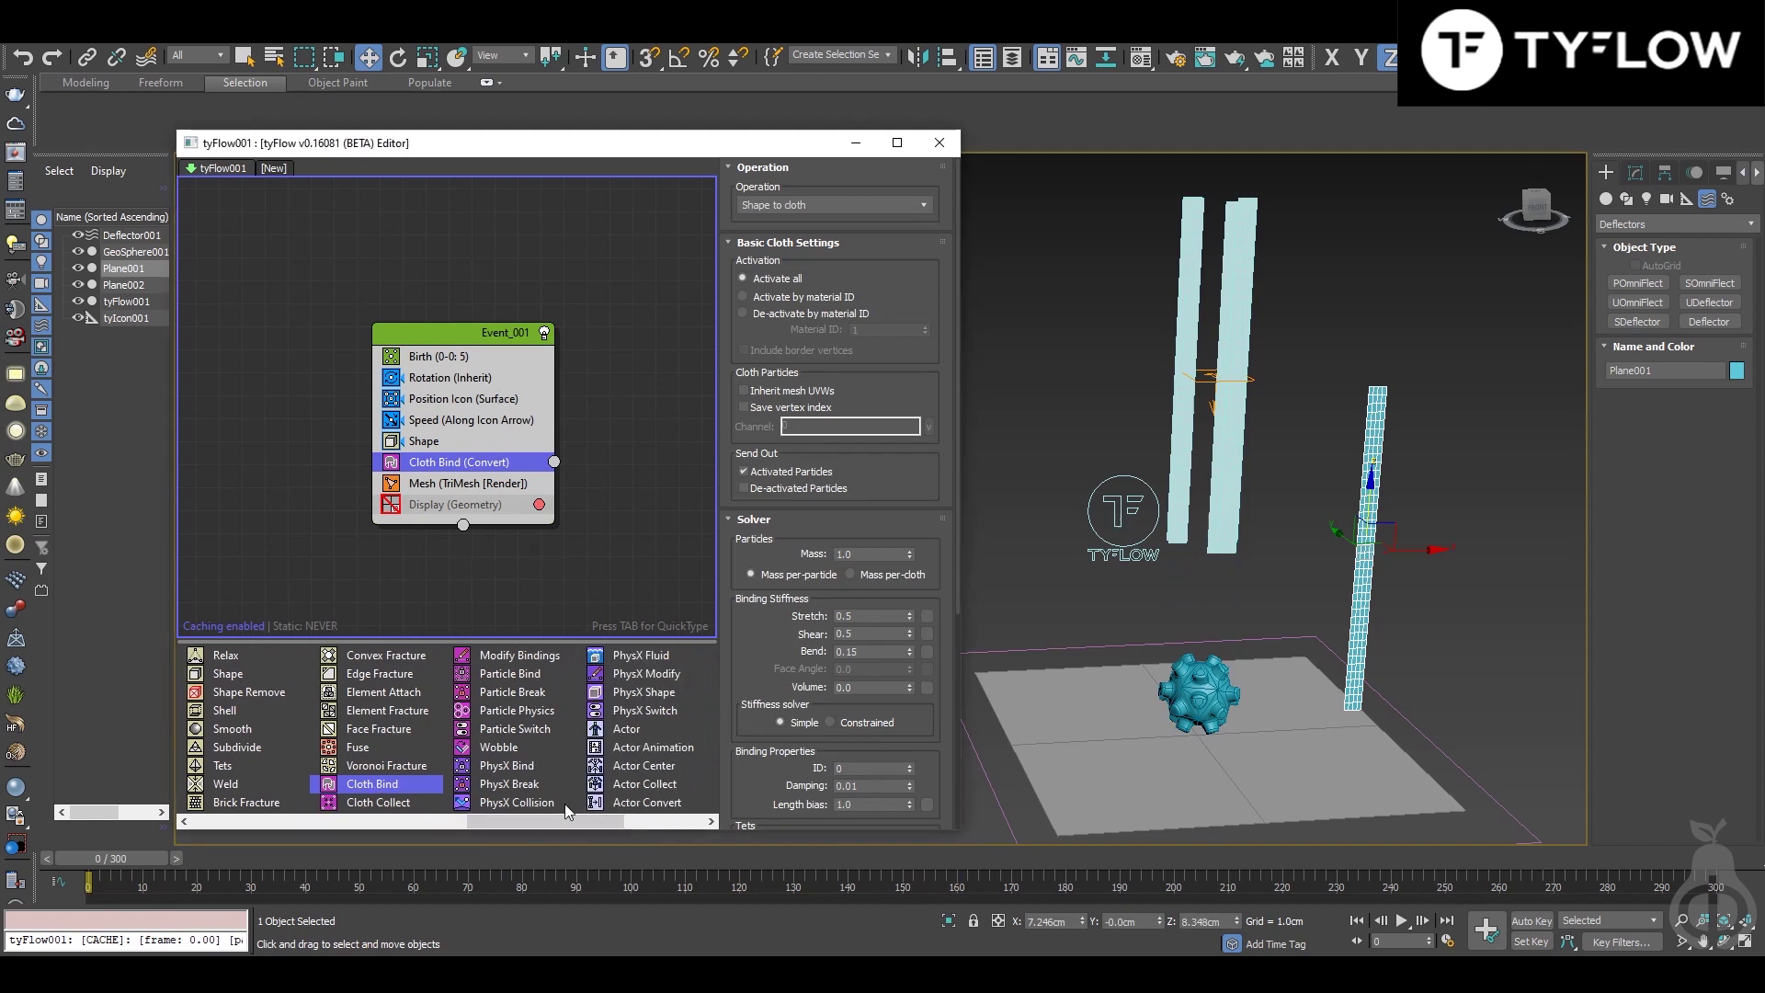
Step: Insert a Collision operator between Cloth Bind and Mesh, and add GeoSphere001 and Deflector001 as its colliders
{"action": "scroll", "coordinate": [637, 828], "scroll_direction": "down", "scroll_amount": 2}
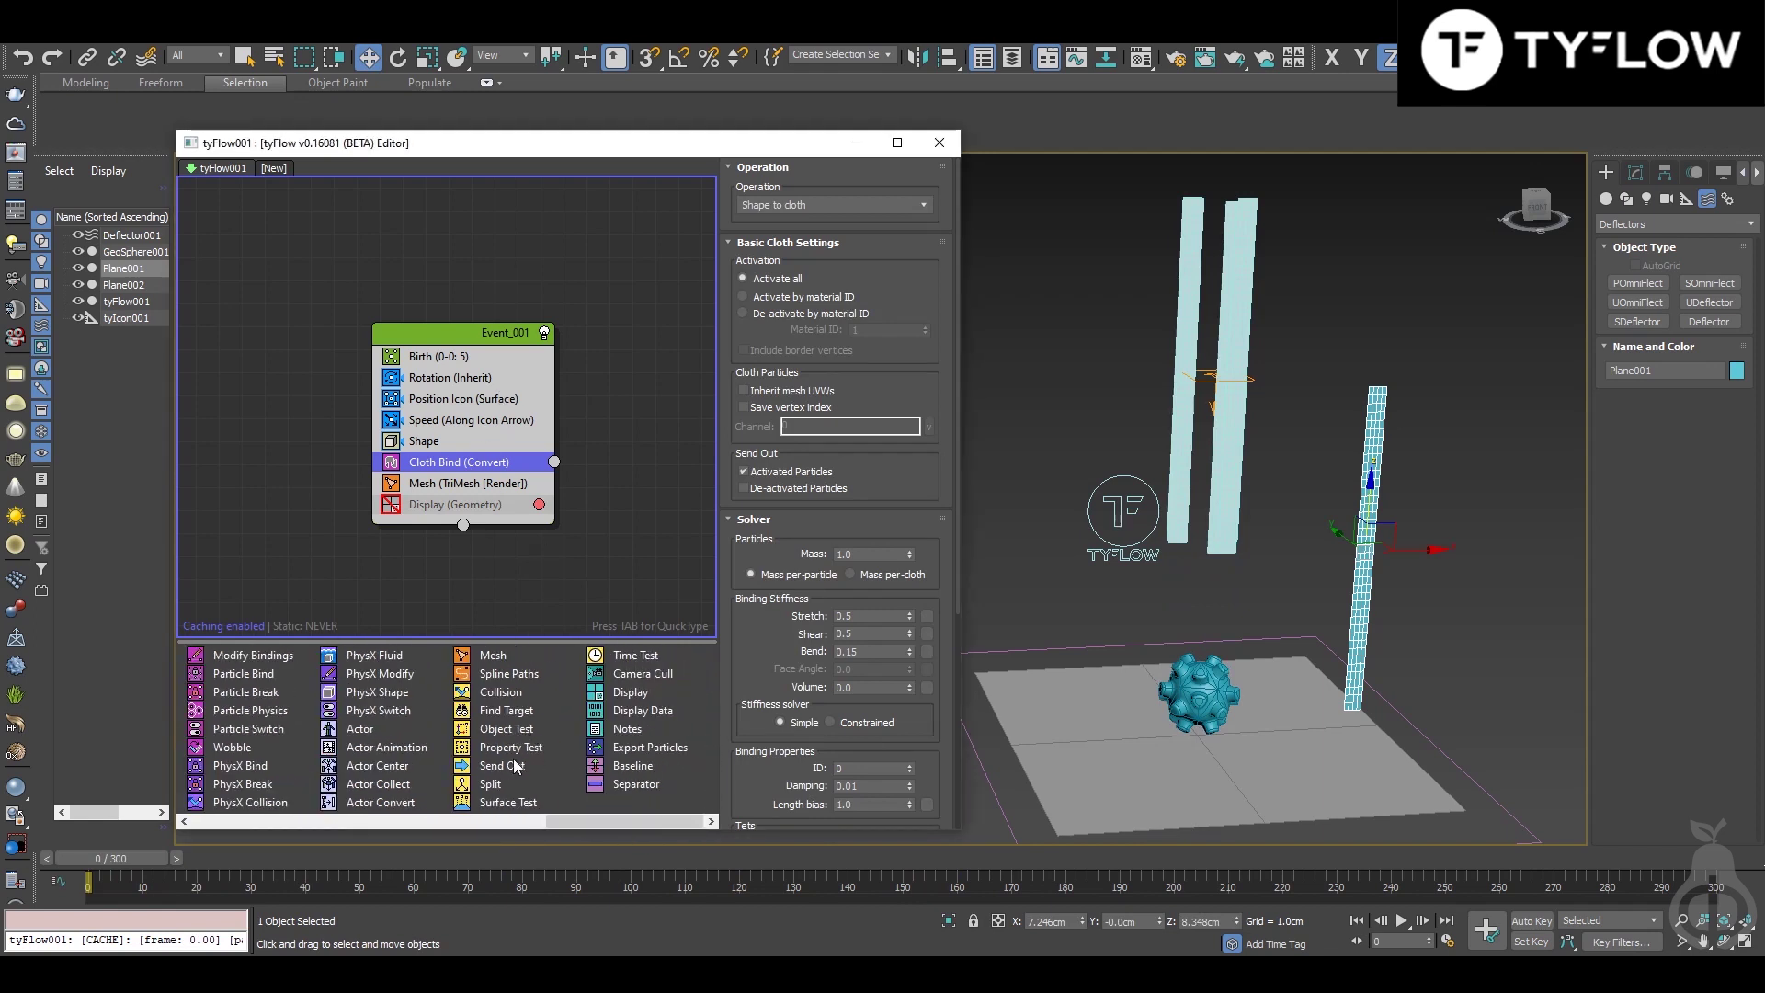
{"action": "left_click_drag", "start_coordinate": [509, 701], "coordinate": [450, 484]}
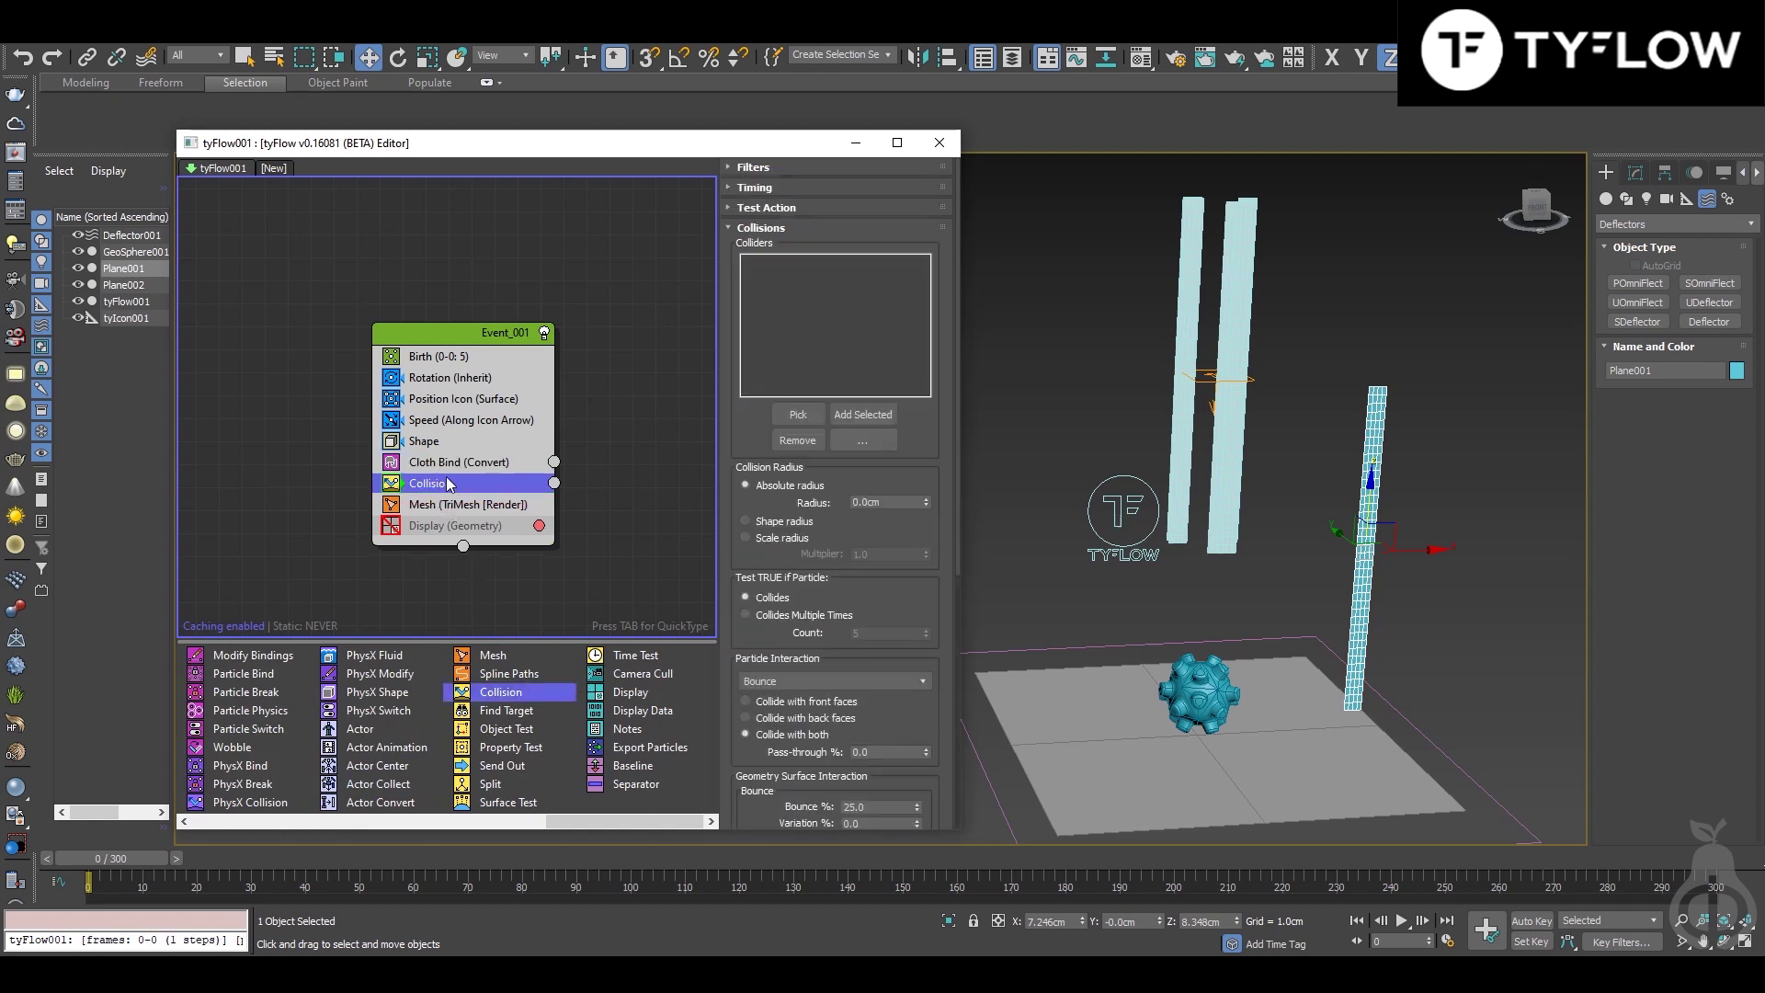
{"action": "left_click", "coordinate": [1369, 455]}
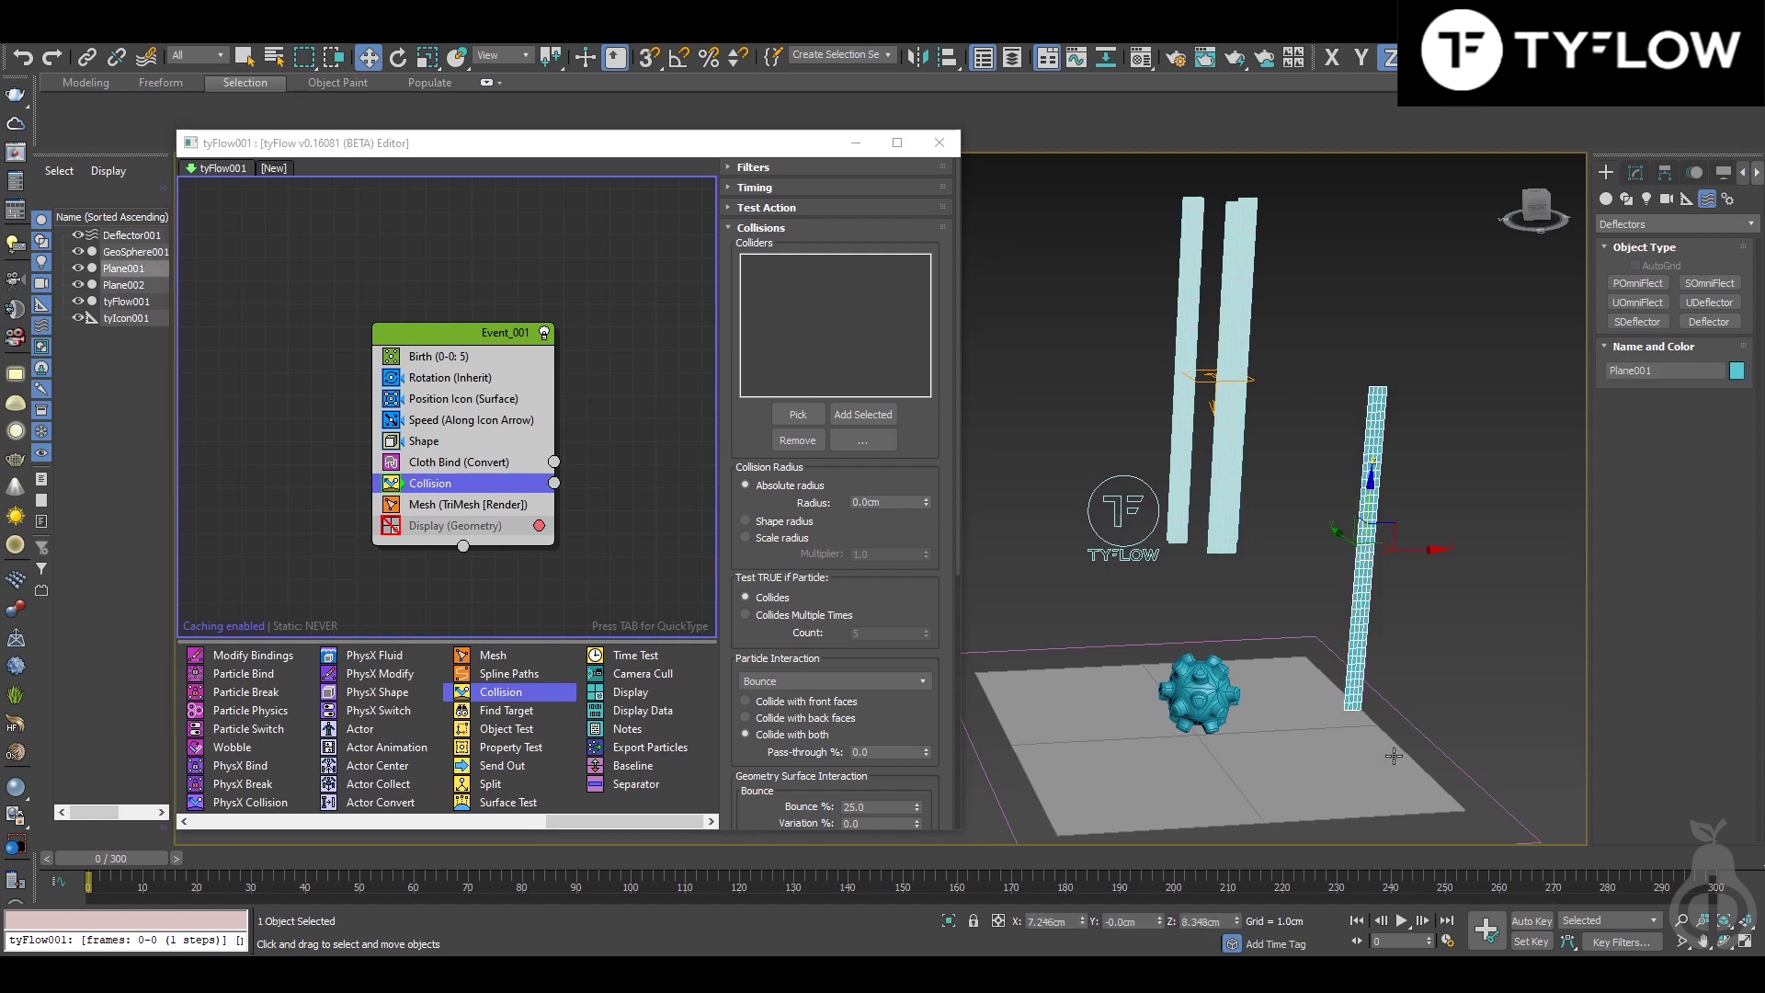
{"action": "left_click", "coordinate": [1421, 726], "text": "ctrl"}
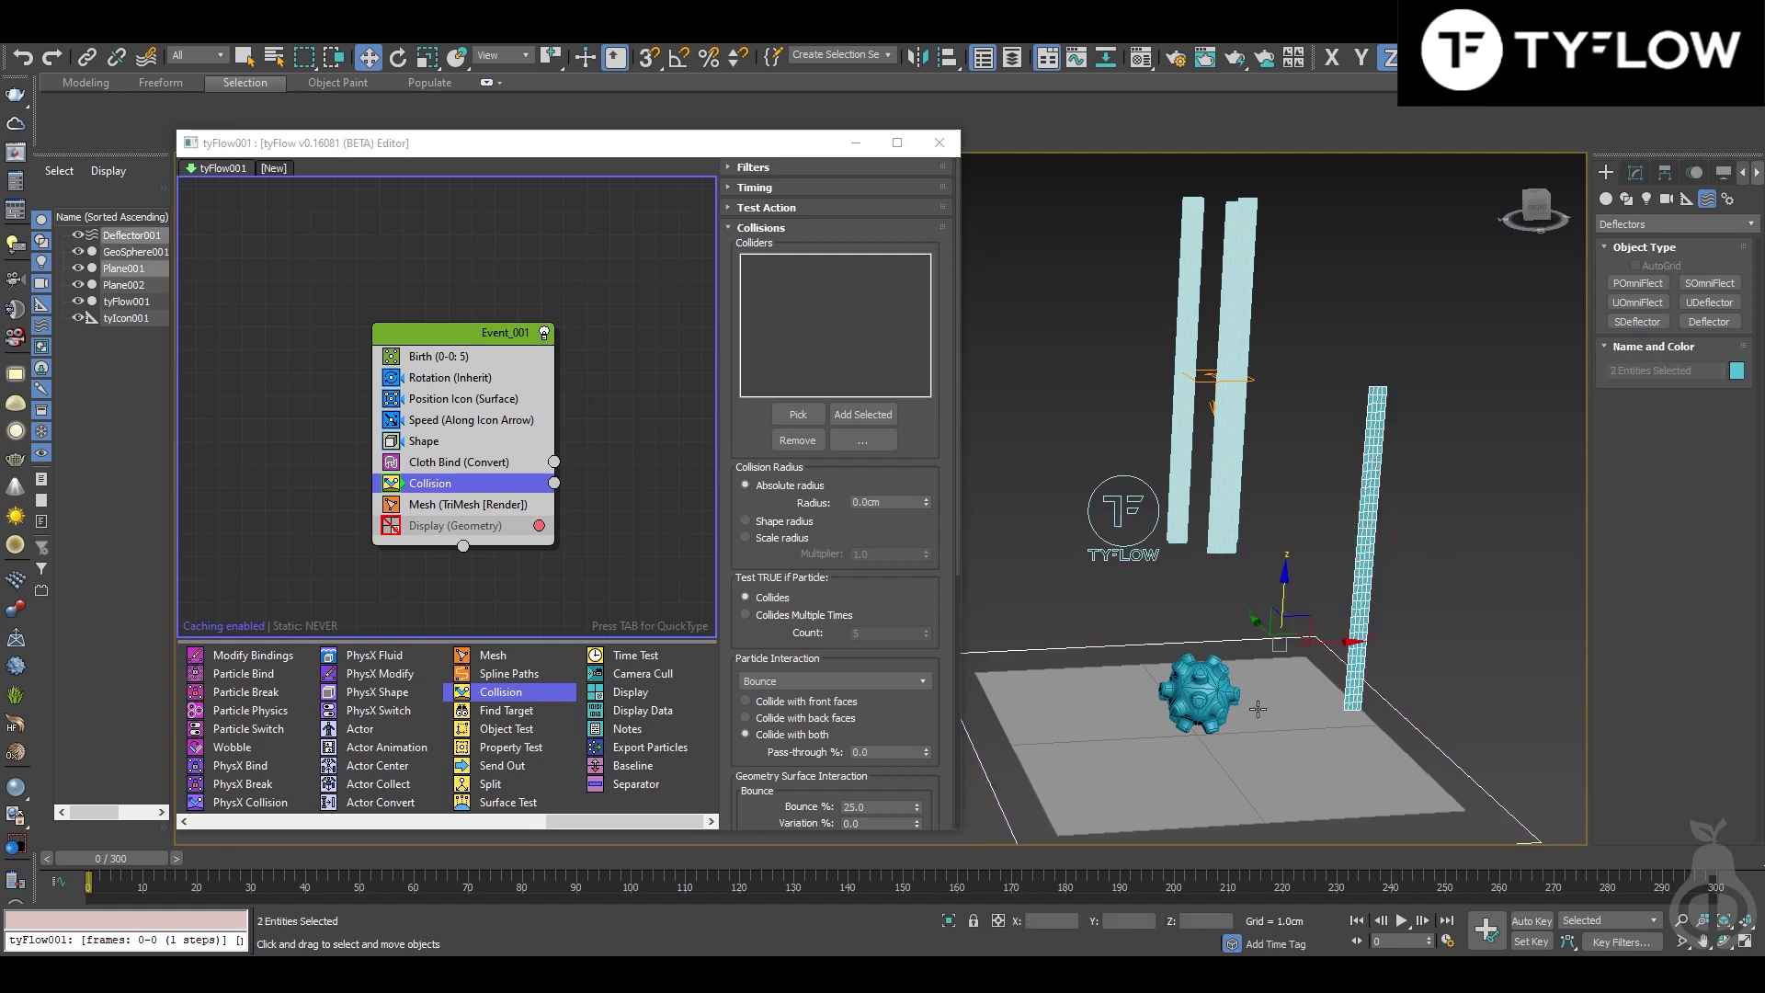
{"action": "left_click", "coordinate": [1230, 703]}
{"action": "left_click", "coordinate": [1410, 718], "text": "ctrl"}
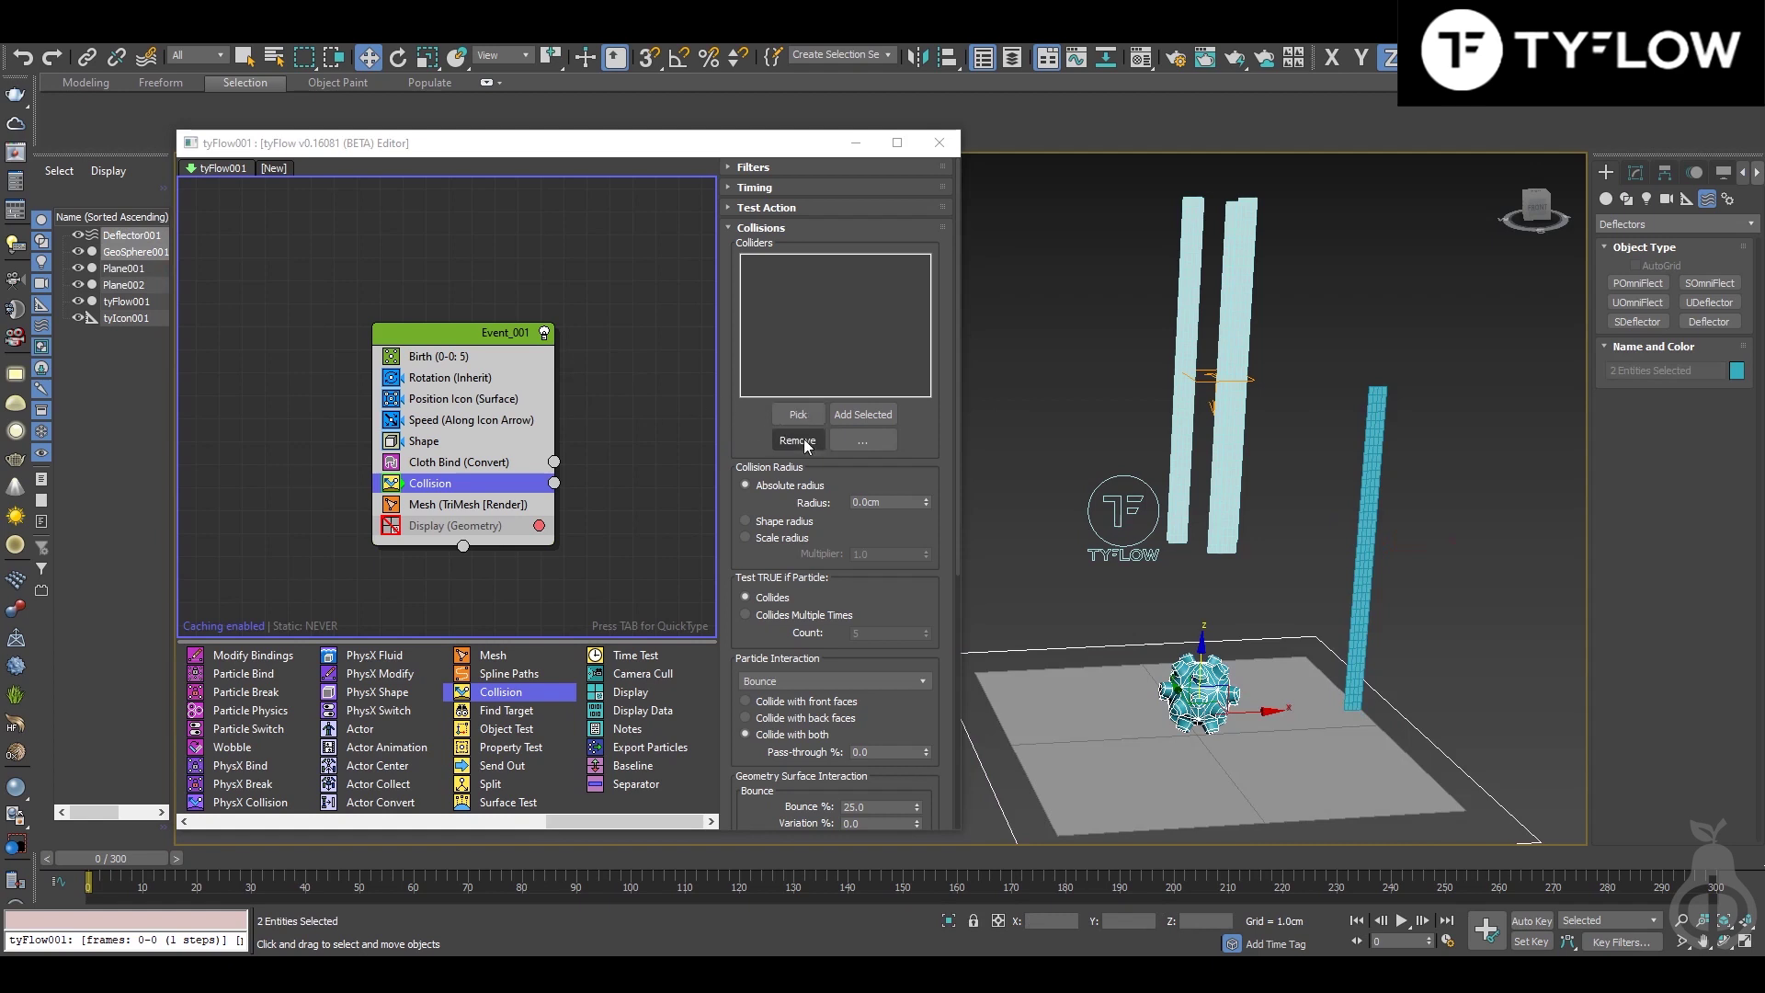
{"action": "left_click", "coordinate": [839, 416]}
Step: Advance the simulation to frame 235 and examine closely how the strips drape over the spiky sphere
{"action": "left_click_drag", "start_coordinate": [95, 853], "coordinate": [1287, 858]}
{"action": "key", "text": "w"}
{"action": "scroll", "coordinate": [1256, 684], "scroll_direction": "up", "scroll_amount": 6}
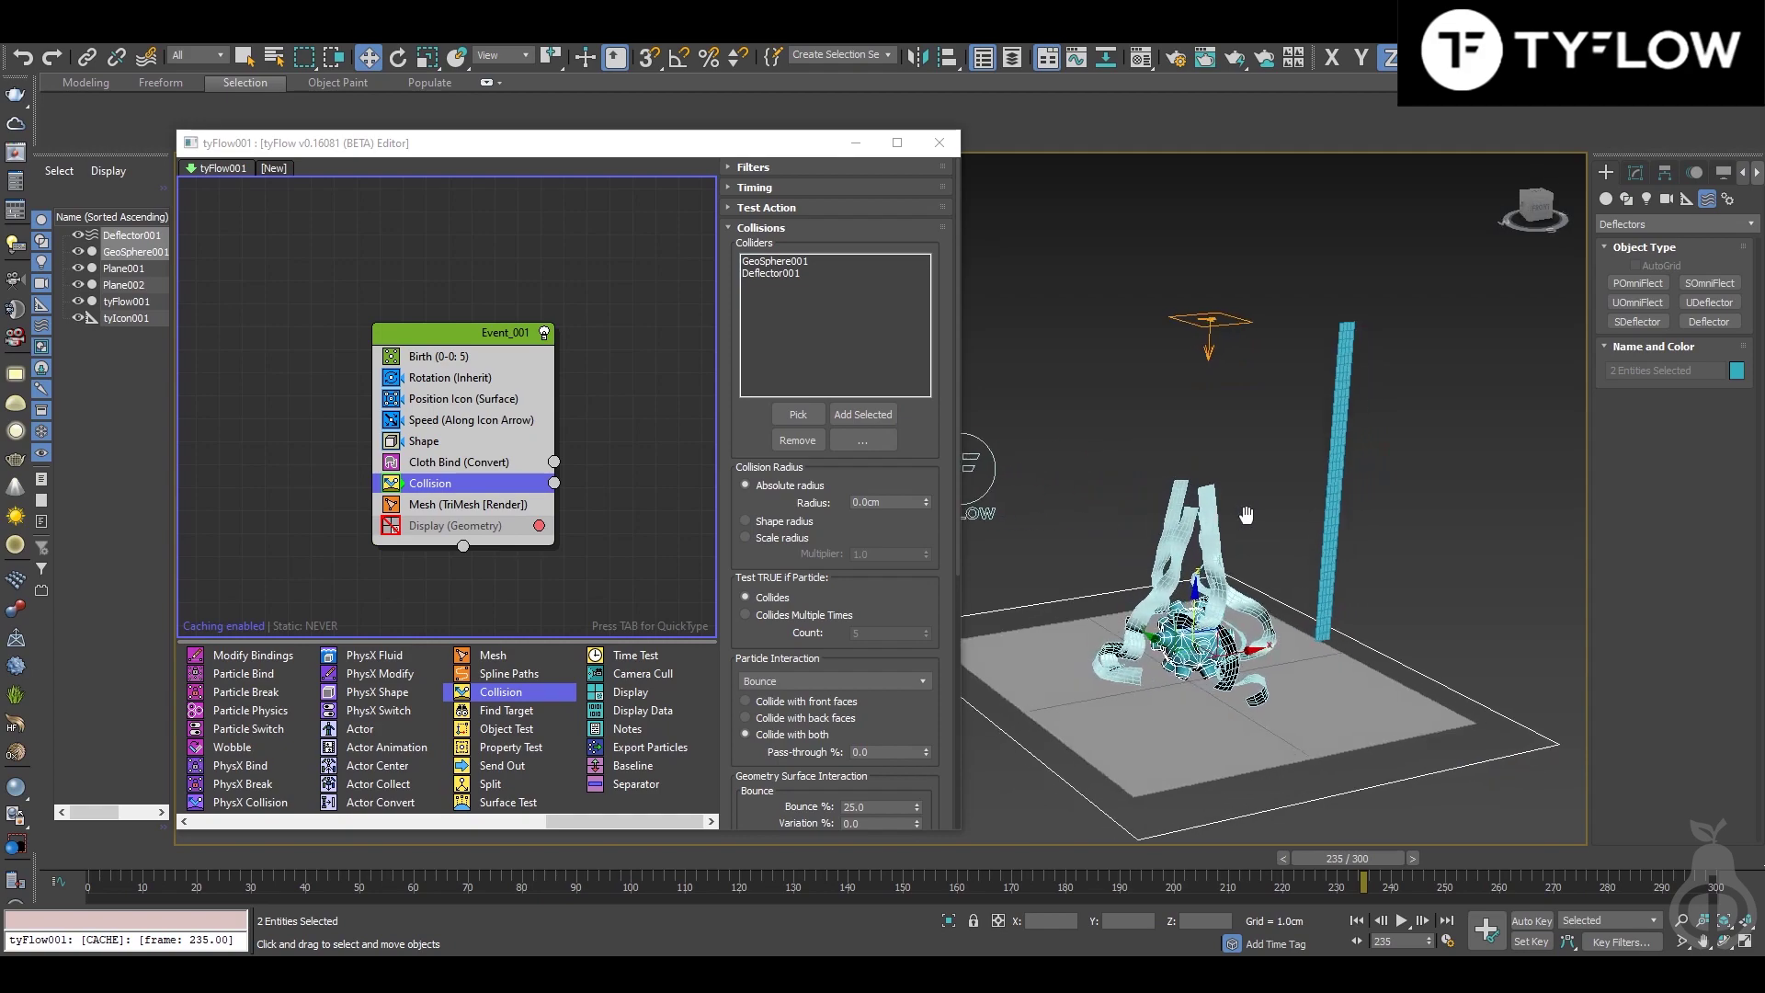
{"action": "scroll", "coordinate": [1189, 635], "scroll_direction": "up", "scroll_amount": 5}
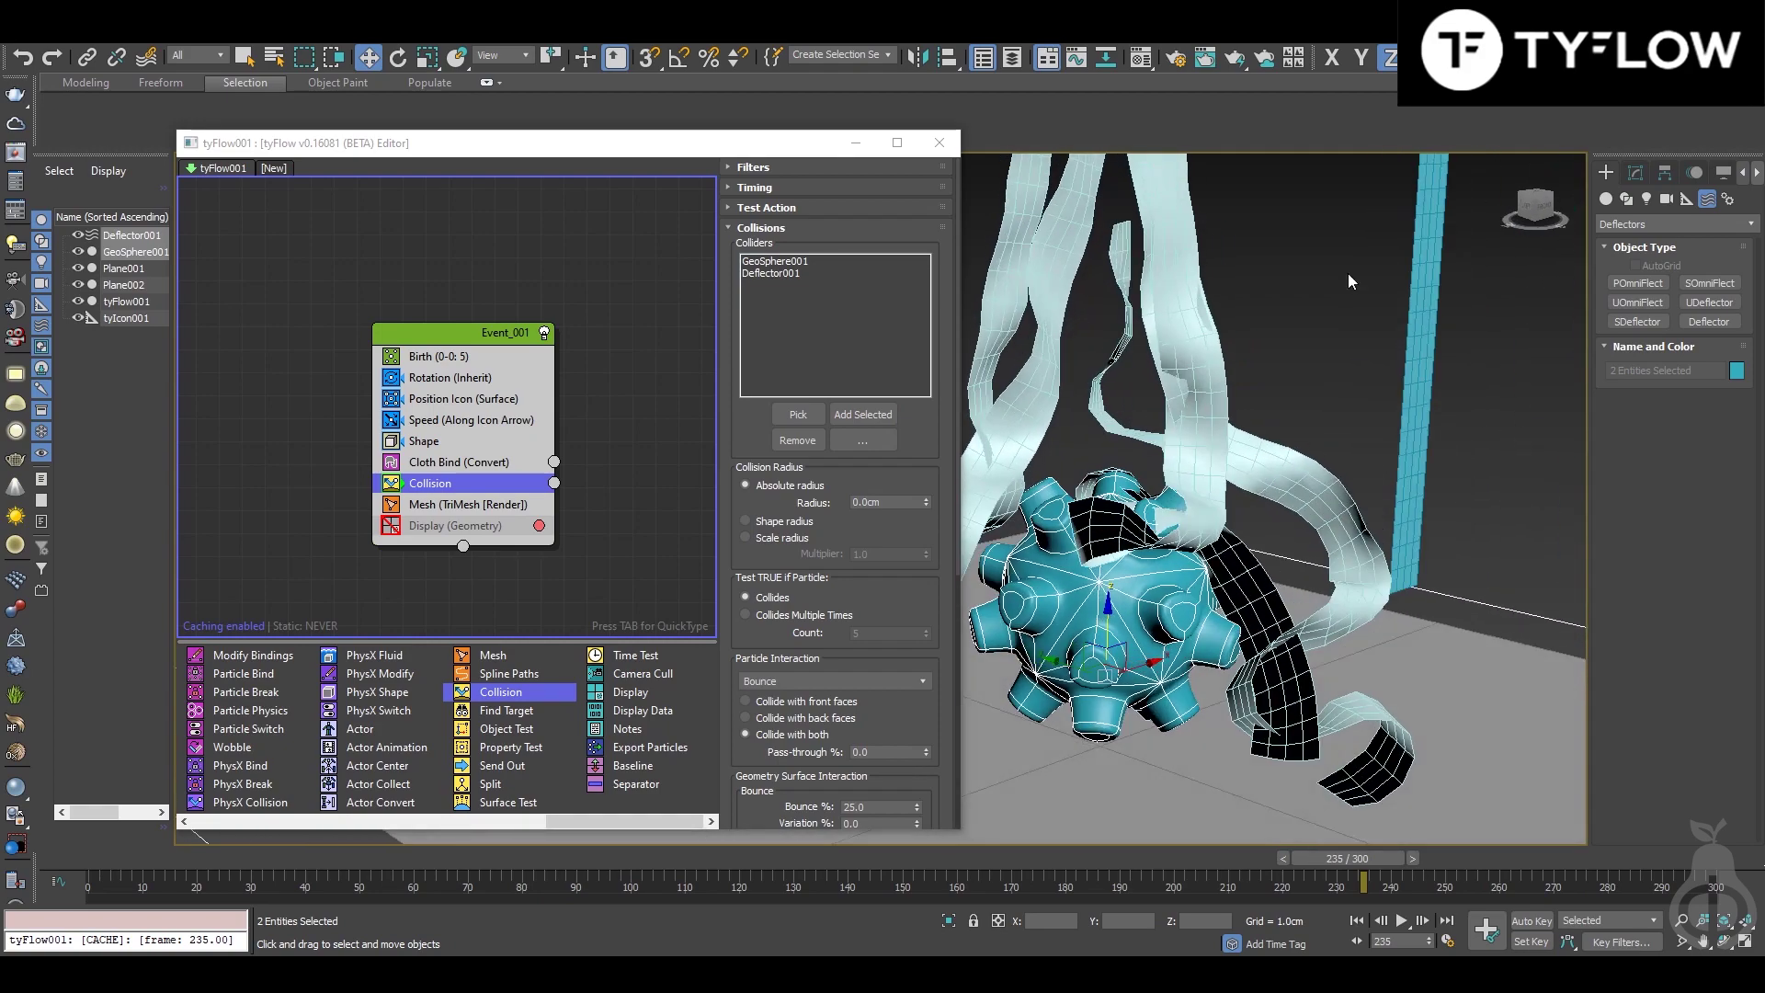
{"action": "left_click", "coordinate": [1187, 393]}
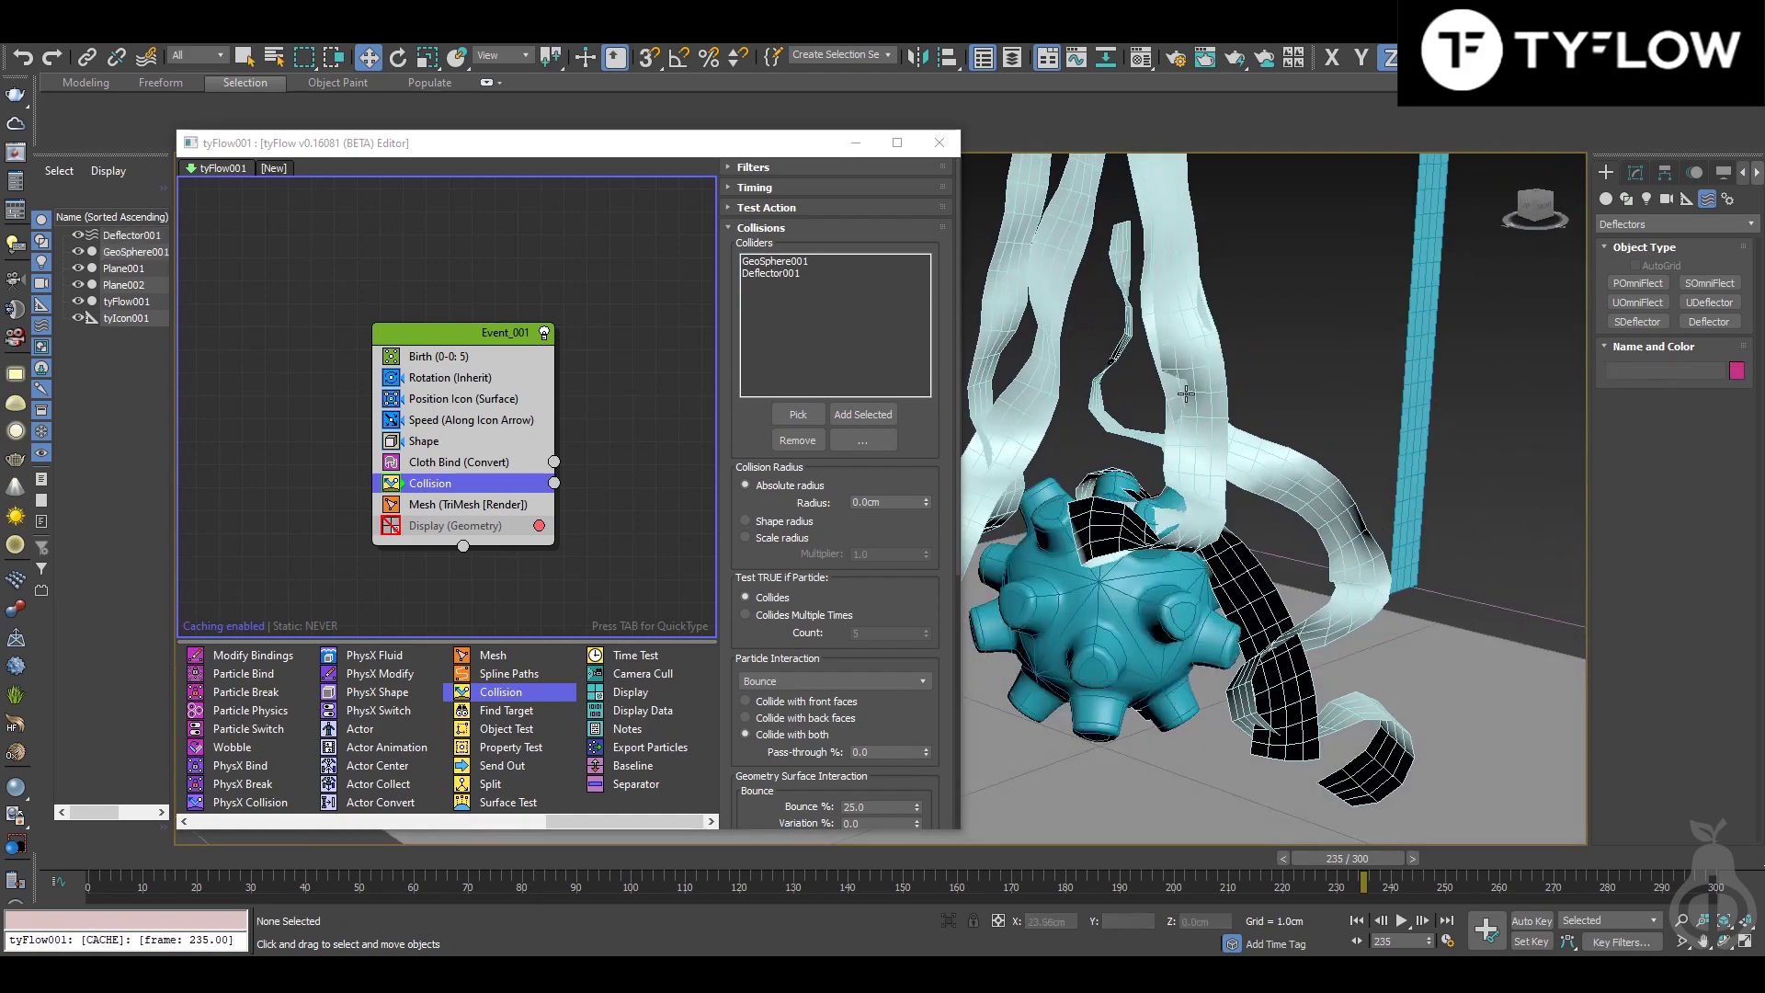
Step: Enable Add shell to surface in the Cloth Bind mesh settings and inspect the thickened strips up close
{"action": "left_click", "coordinate": [432, 462]}
{"action": "left_click_drag", "start_coordinate": [765, 671], "coordinate": [779, 197]}
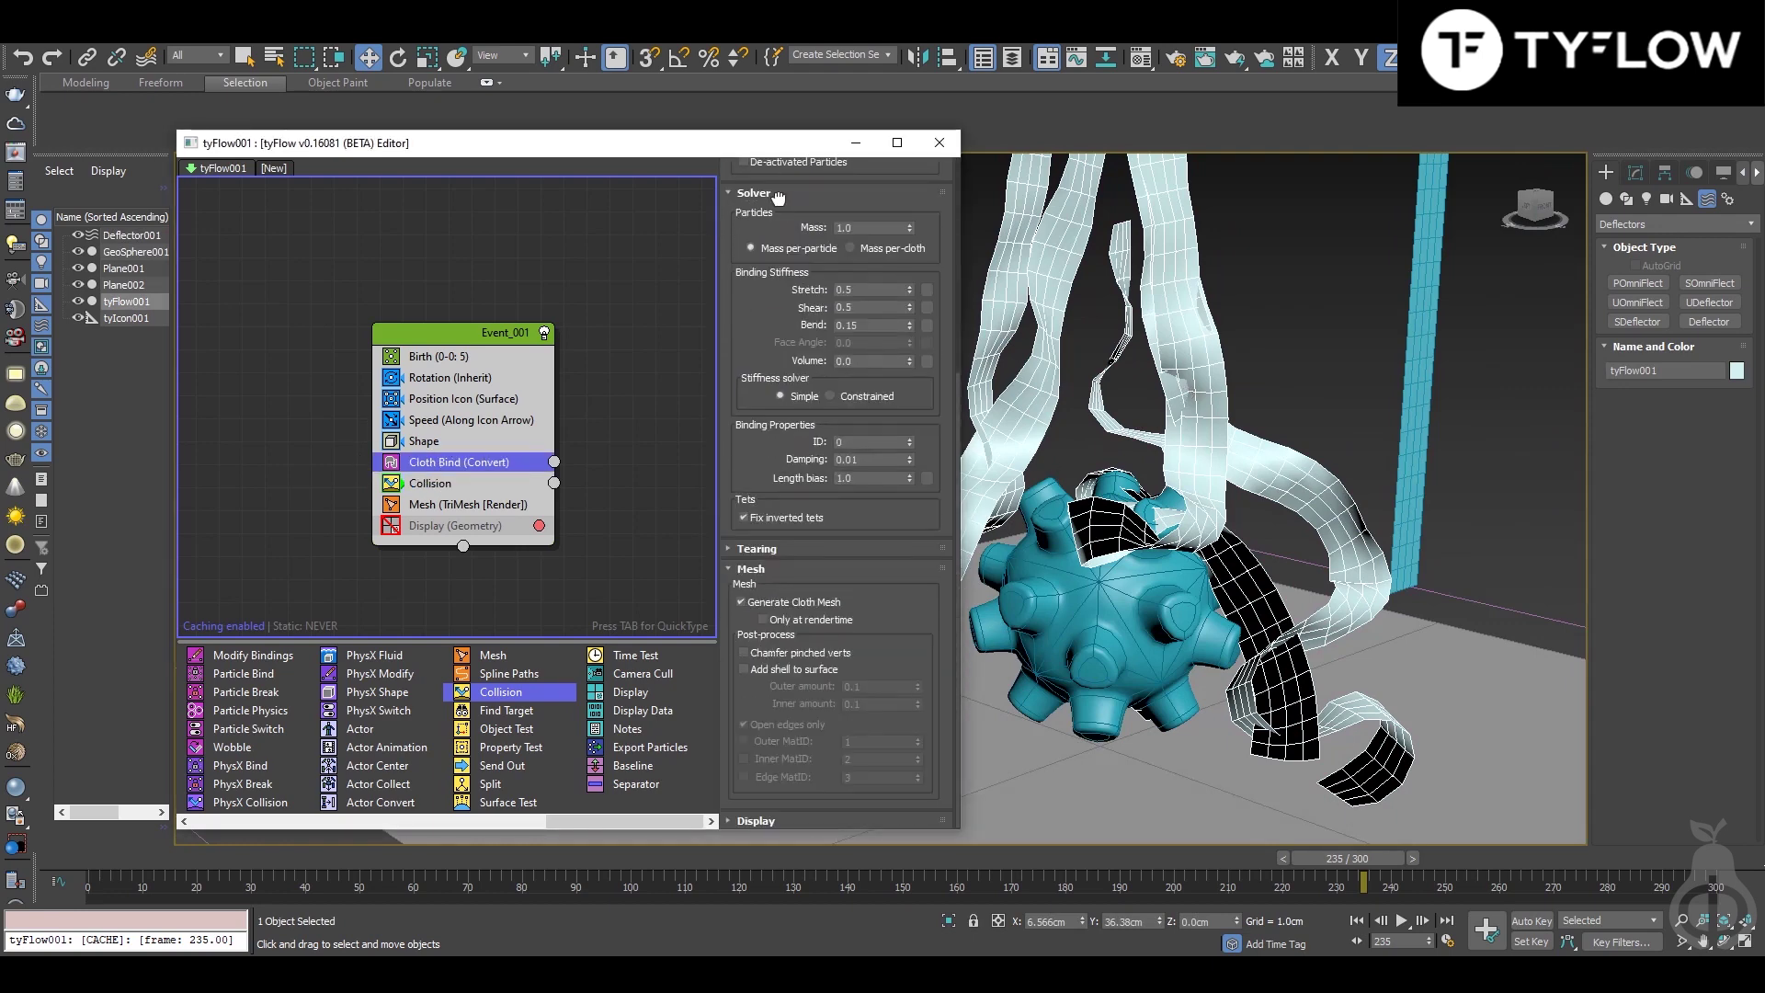
{"action": "left_click", "coordinate": [744, 669]}
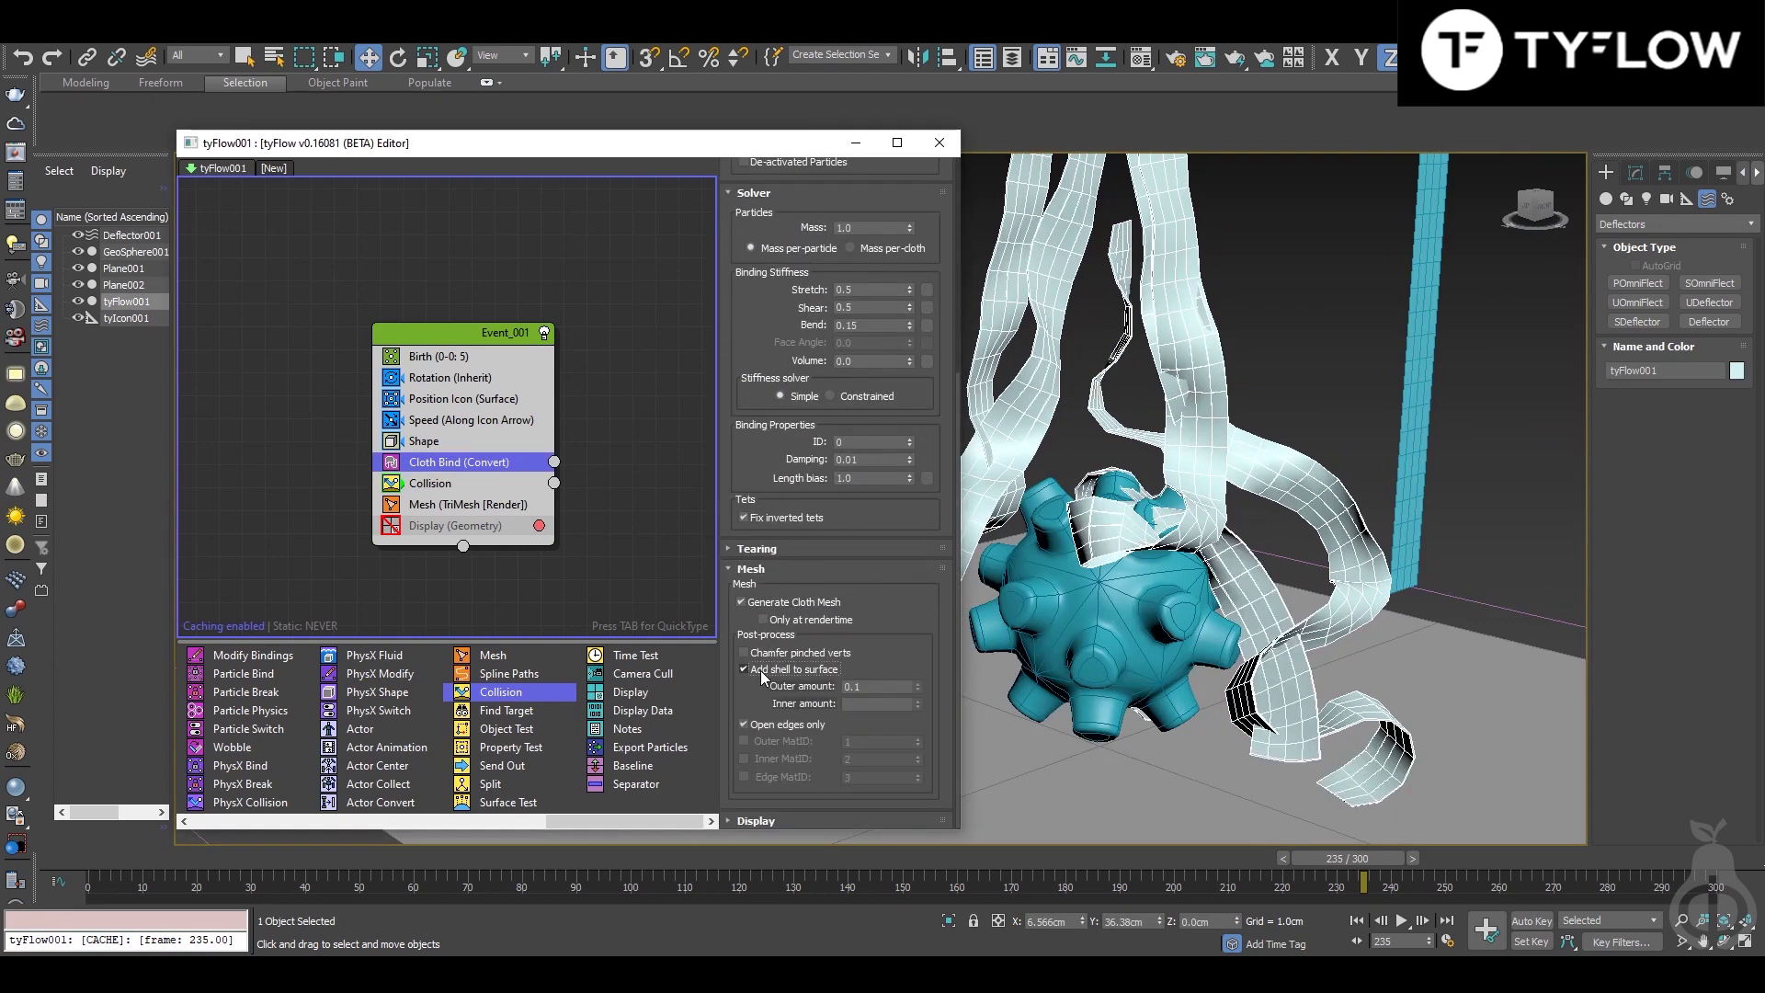
{"action": "scroll", "coordinate": [980, 638], "scroll_direction": "up", "scroll_amount": 6}
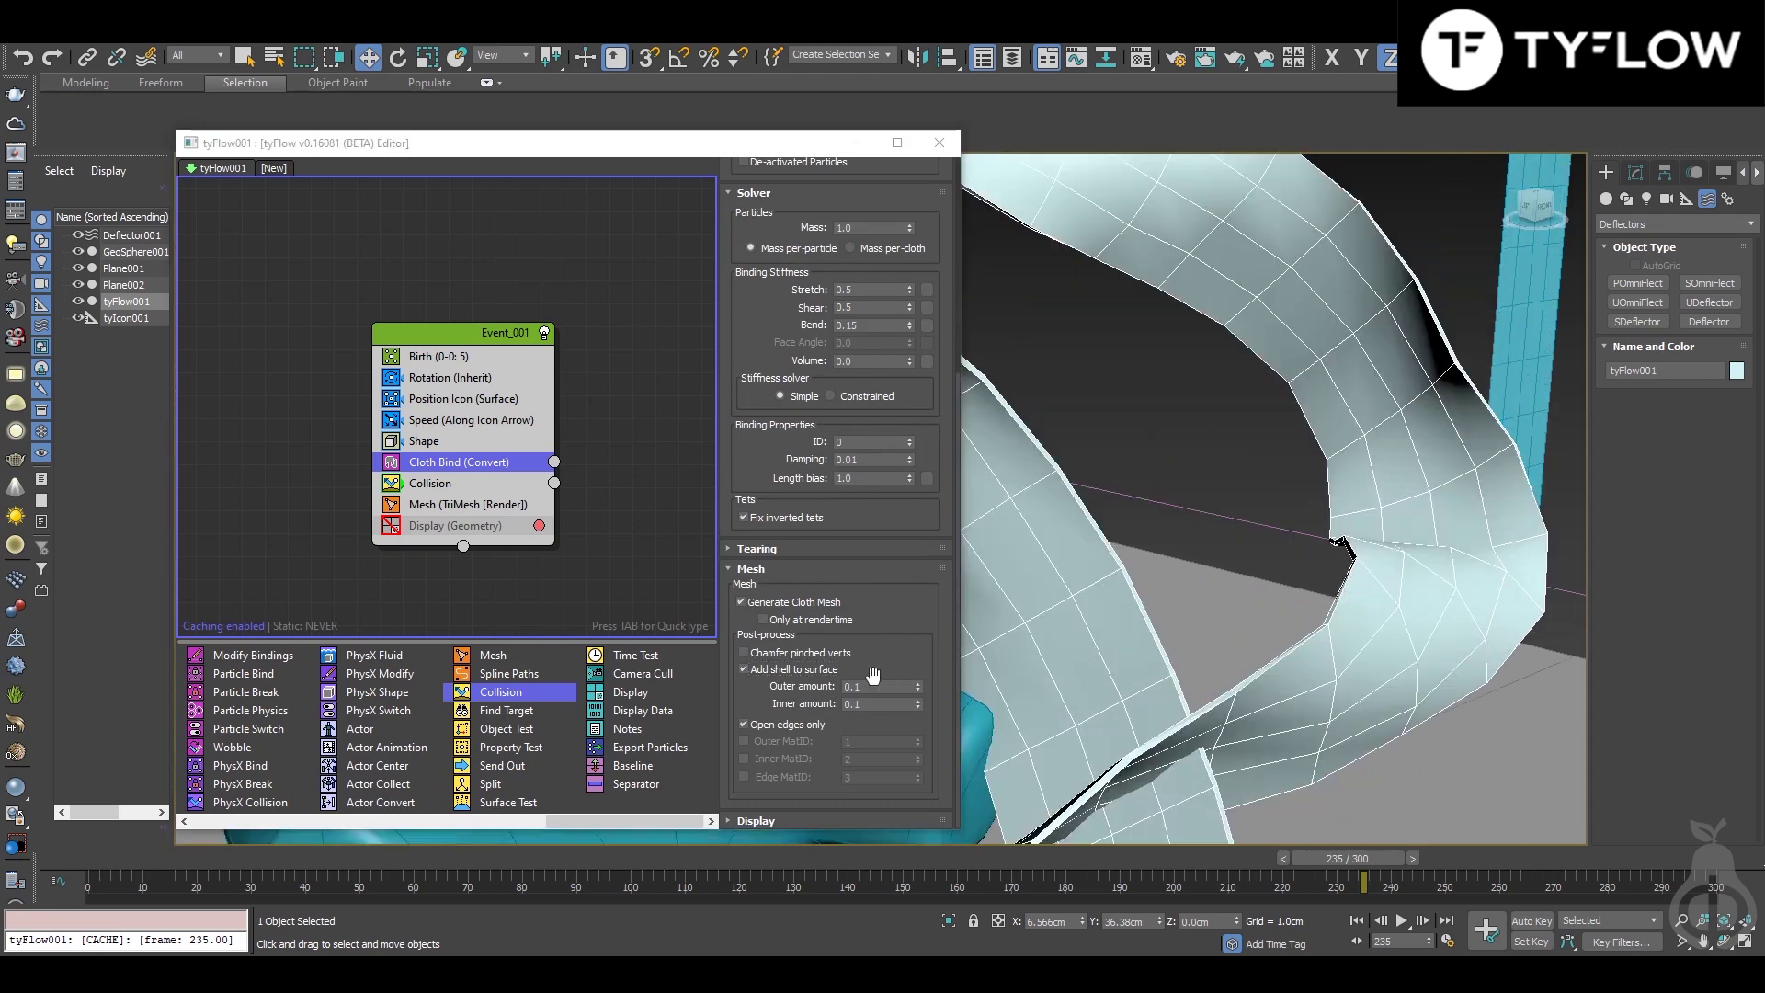
{"action": "left_click", "coordinate": [806, 670]}
{"action": "left_click", "coordinate": [806, 670]}
{"action": "scroll", "coordinate": [1247, 608], "scroll_direction": "down", "scroll_amount": 5}
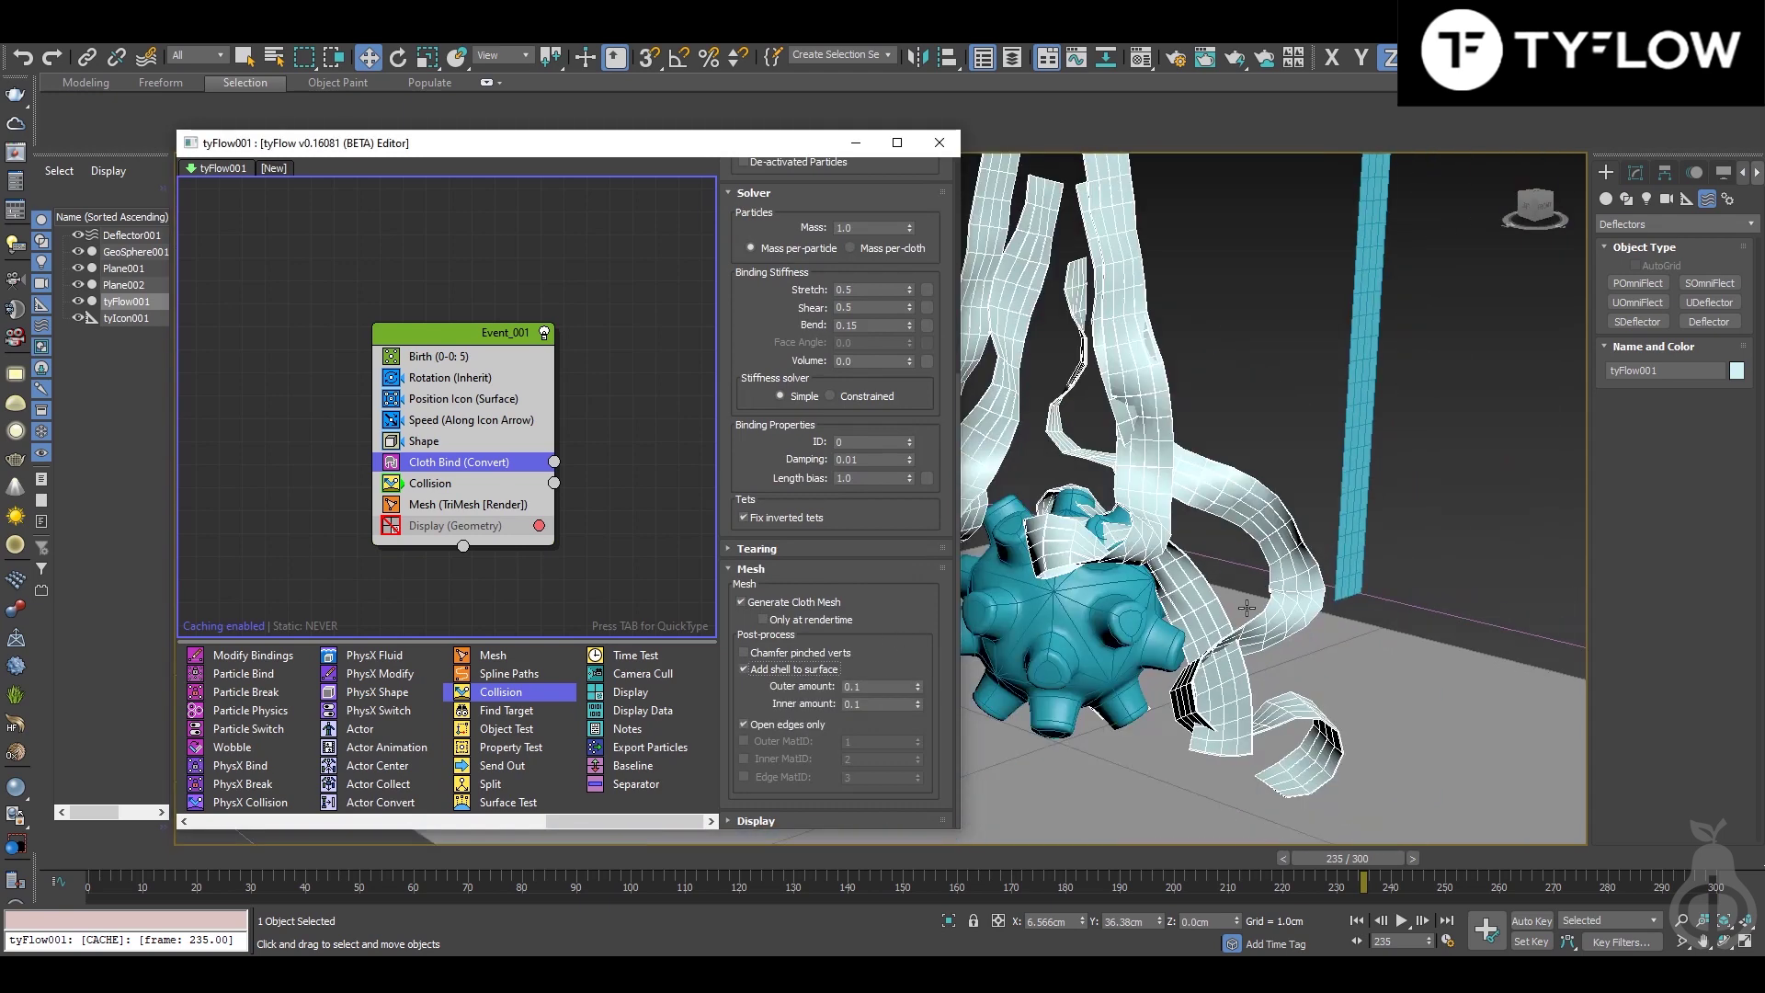
{"action": "middle_click_drag", "start_coordinate": [1224, 564], "coordinate": [1203, 685]}
Step: Return to frame 0, set the tyFlow time step to 1/2 Frame, and advance the simulation to frame 42
{"action": "key", "text": "Home"}
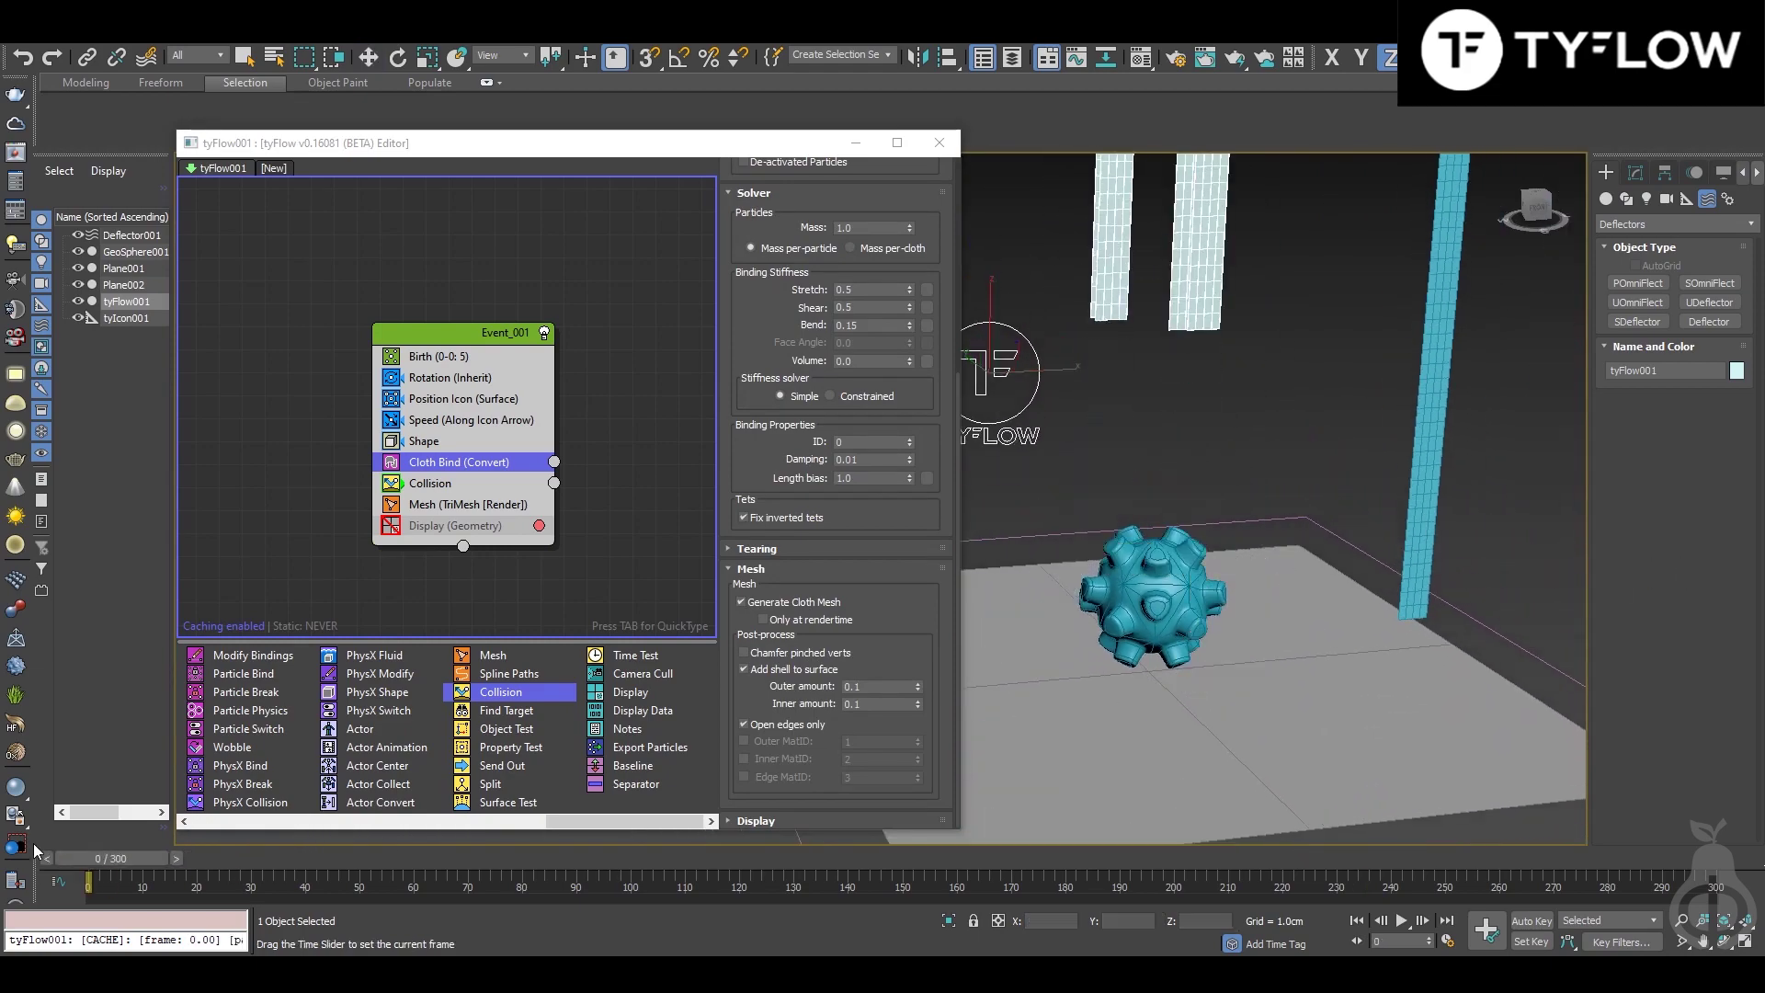
{"action": "left_click", "coordinate": [1638, 173]}
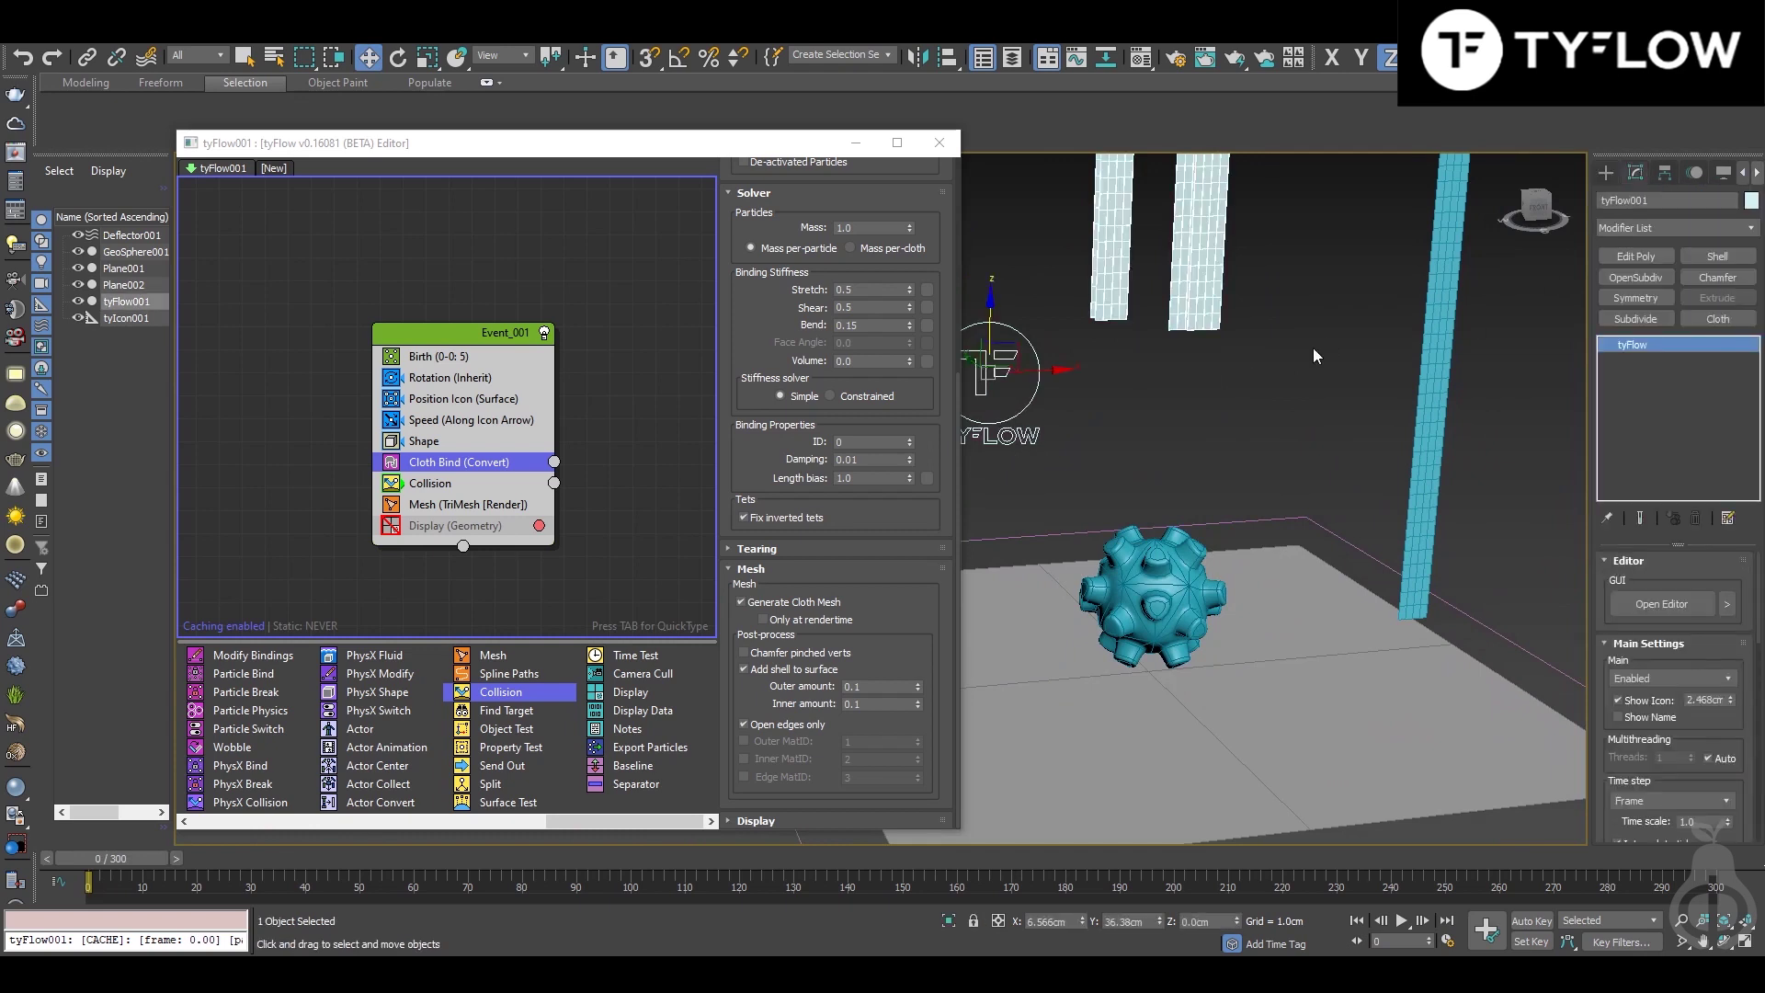
{"action": "scroll", "coordinate": [1701, 731], "scroll_direction": "down", "scroll_amount": 3}
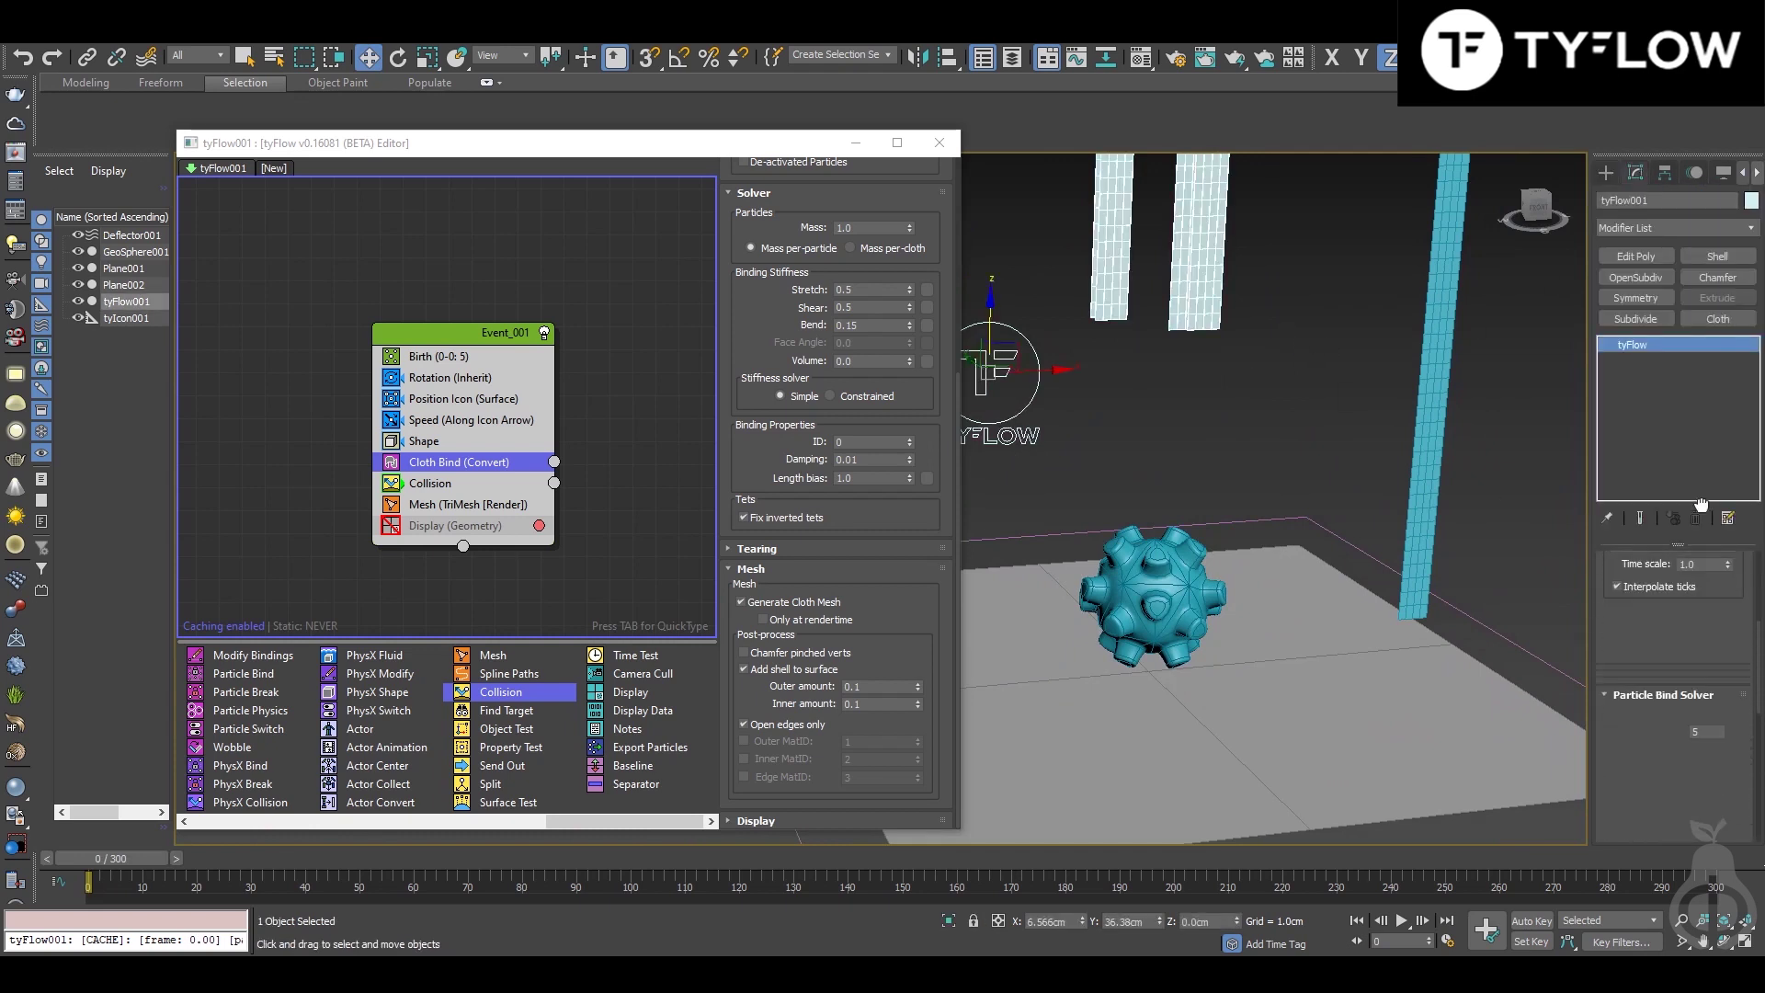
{"action": "scroll", "coordinate": [1706, 754], "scroll_direction": "up", "scroll_amount": 3}
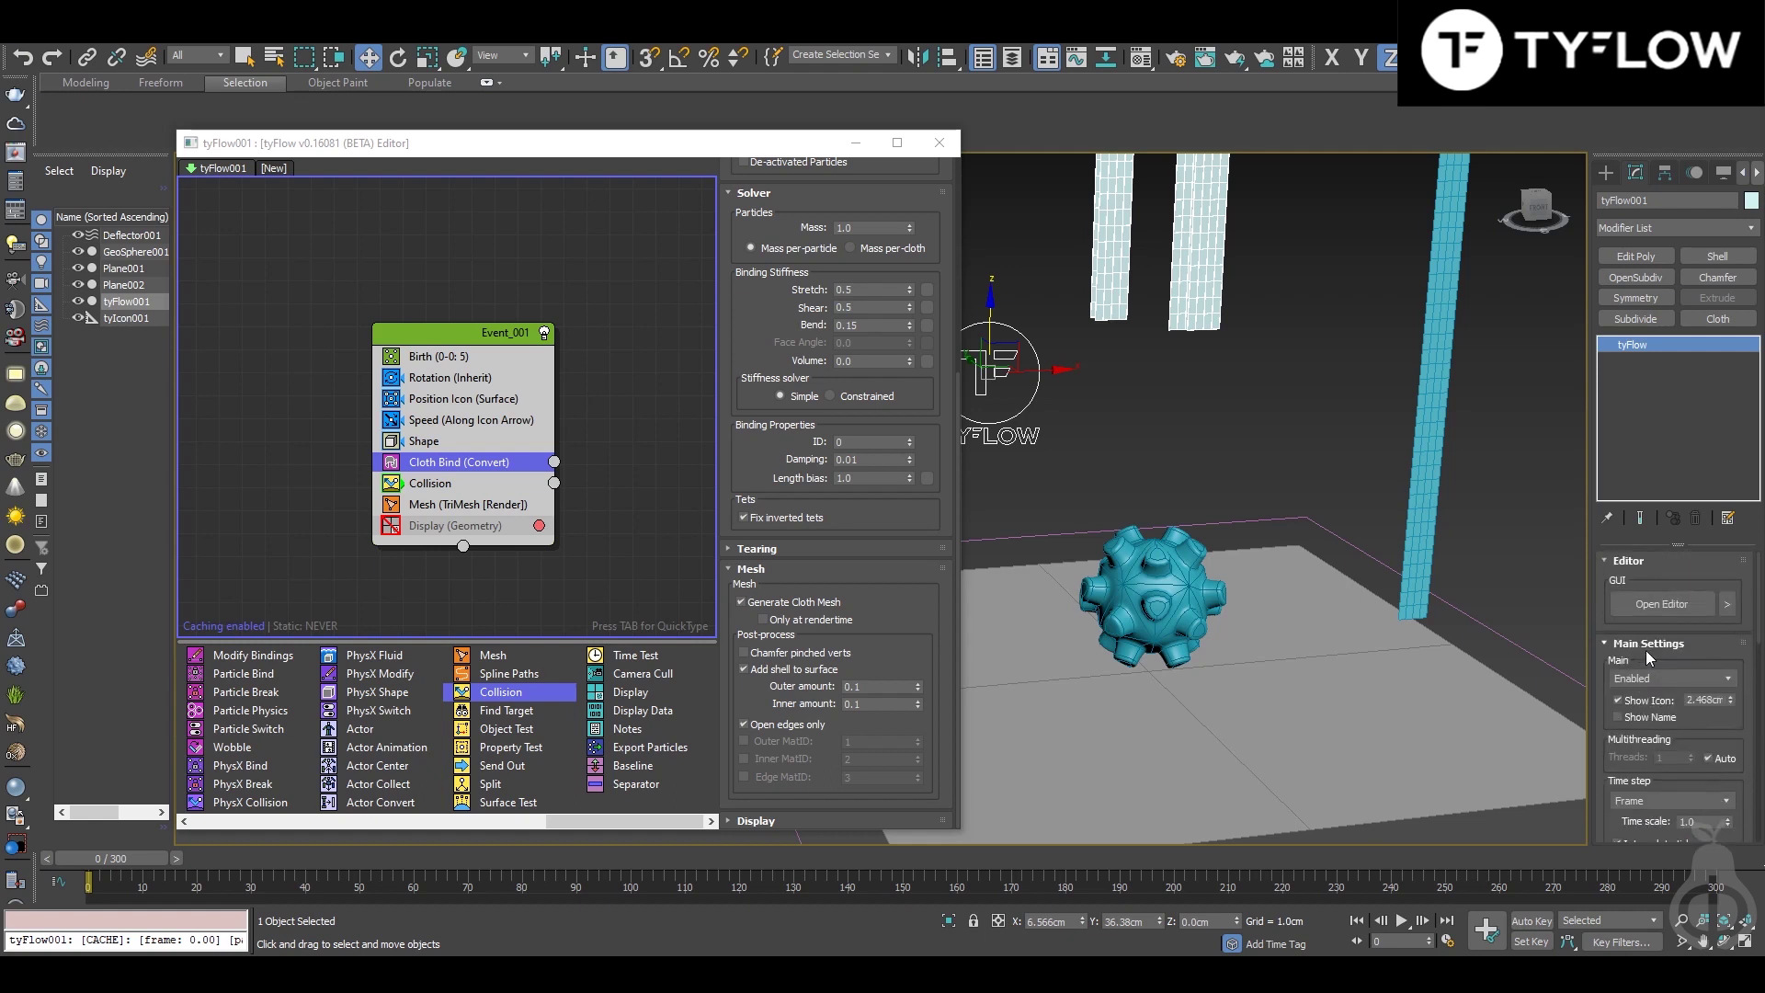
{"action": "left_click", "coordinate": [1679, 802]}
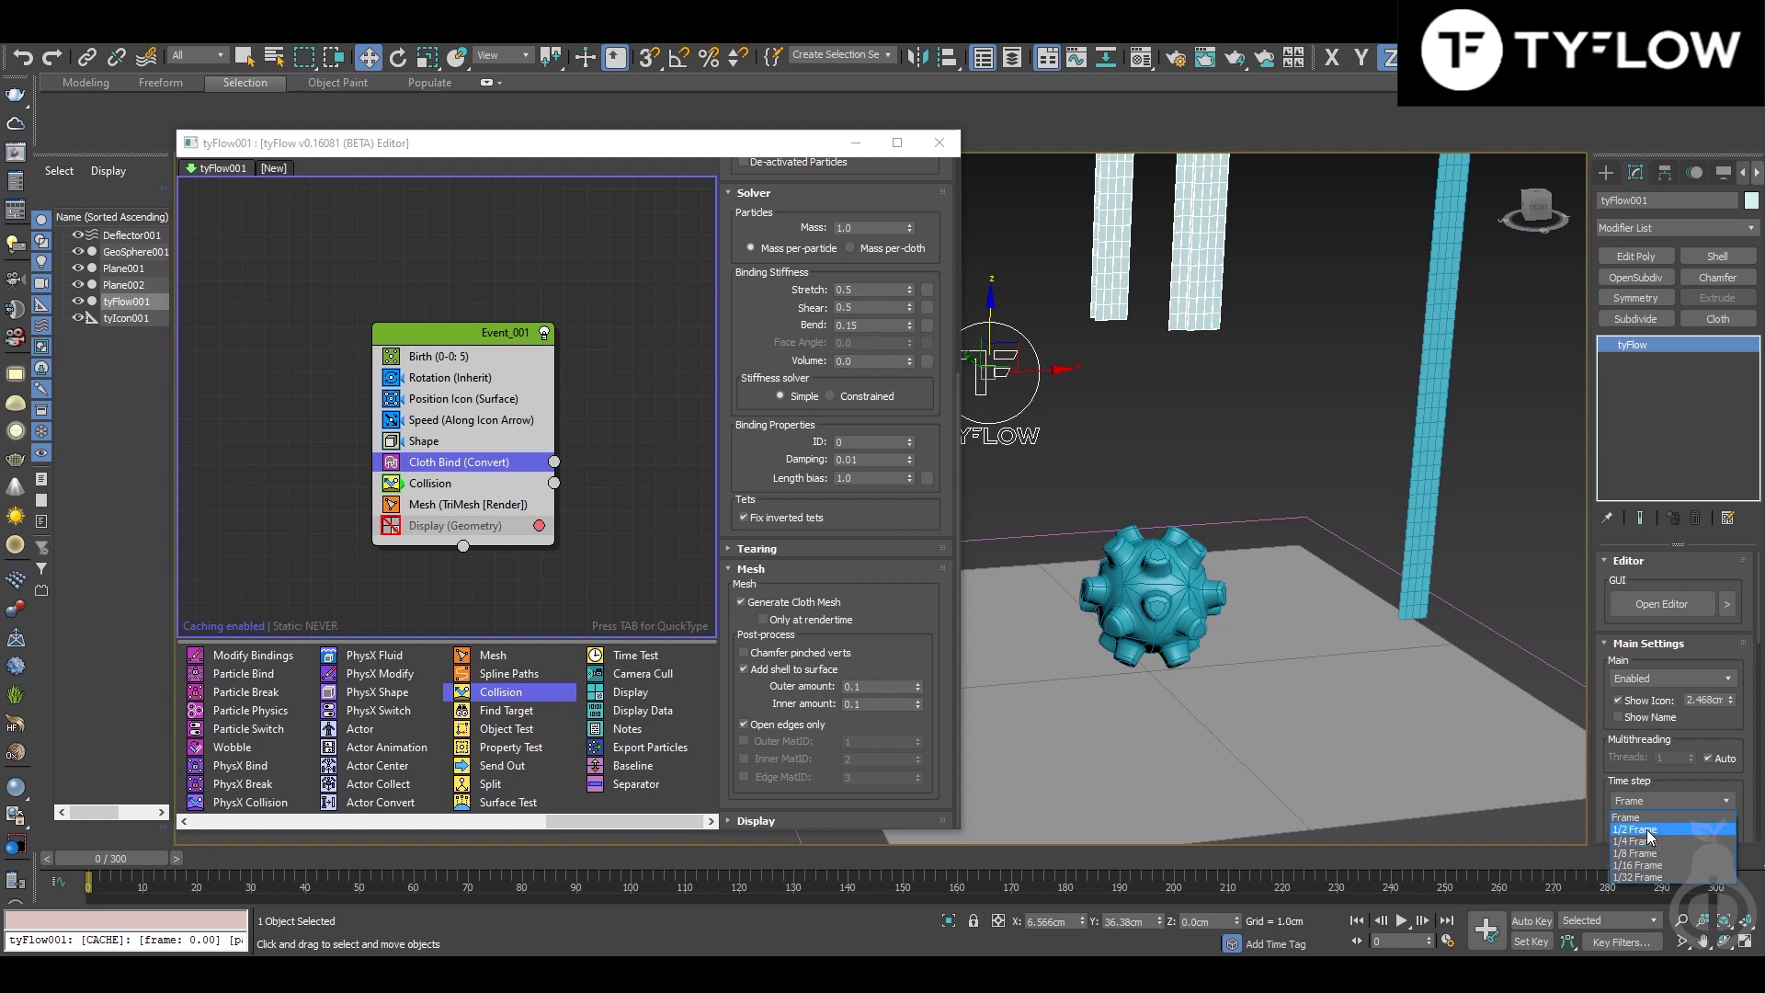
{"action": "left_click", "coordinate": [1648, 832]}
{"action": "middle_click_drag", "start_coordinate": [1333, 657], "coordinate": [1345, 686], "text": "alt"}
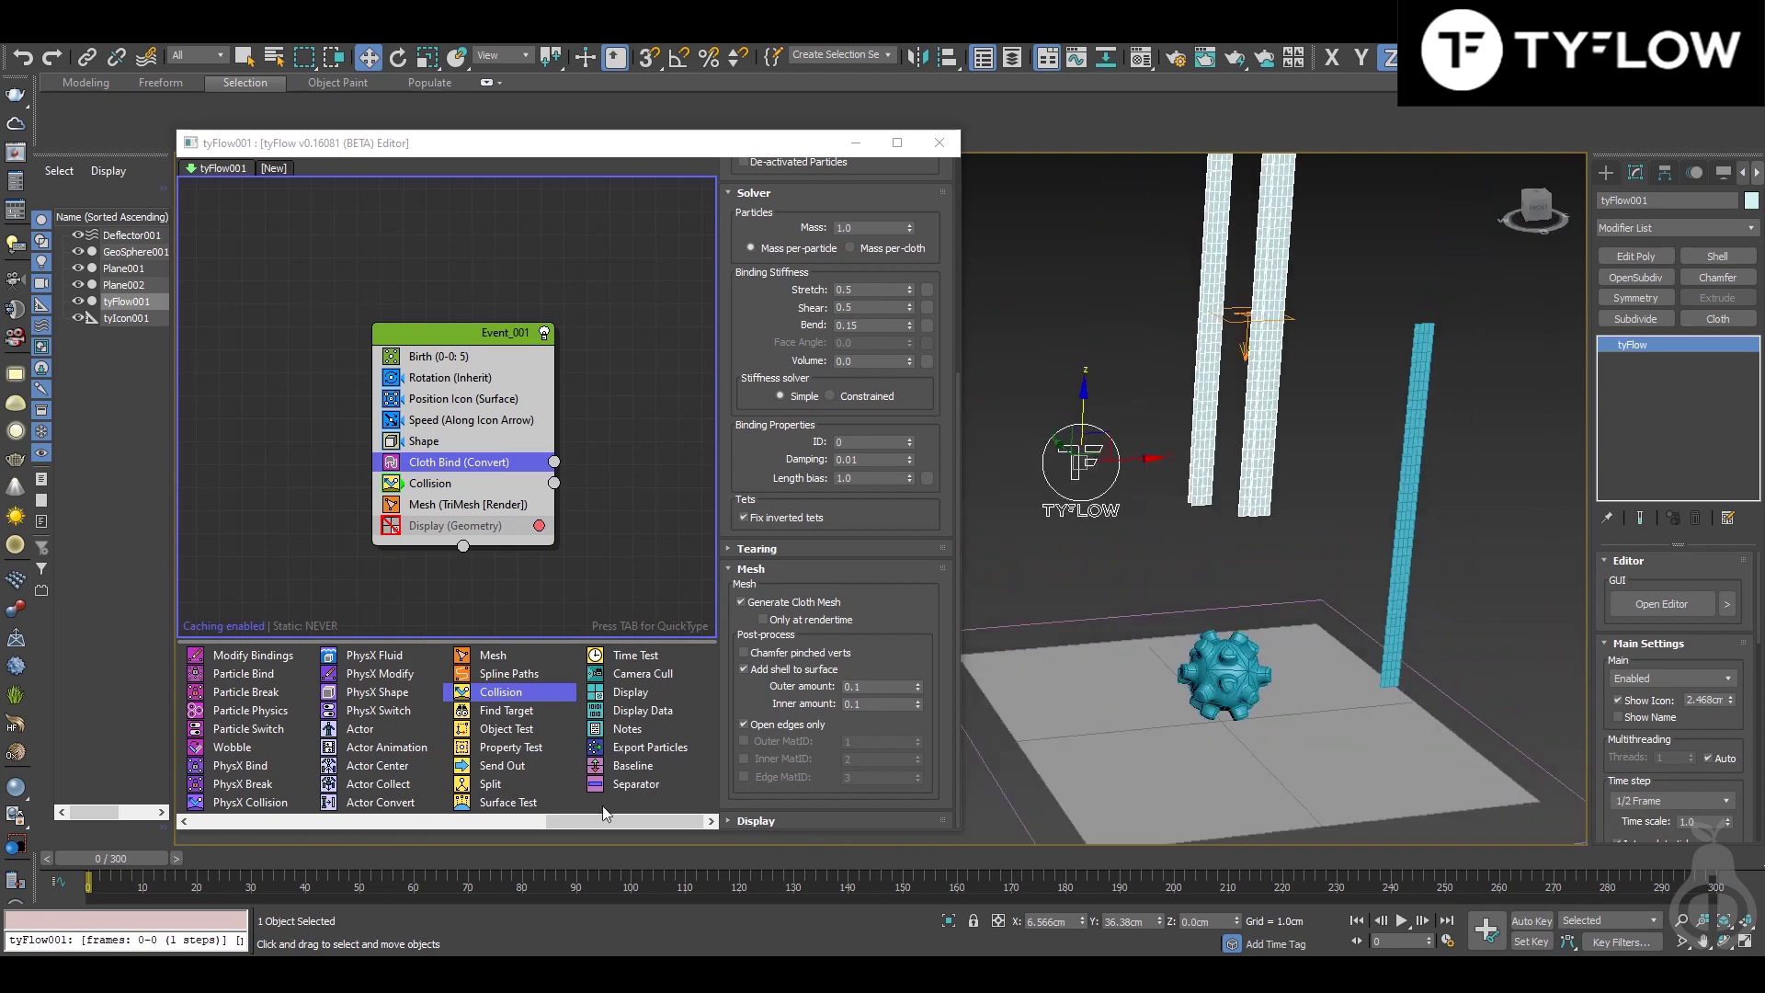
{"action": "left_click_drag", "start_coordinate": [130, 864], "coordinate": [316, 878]}
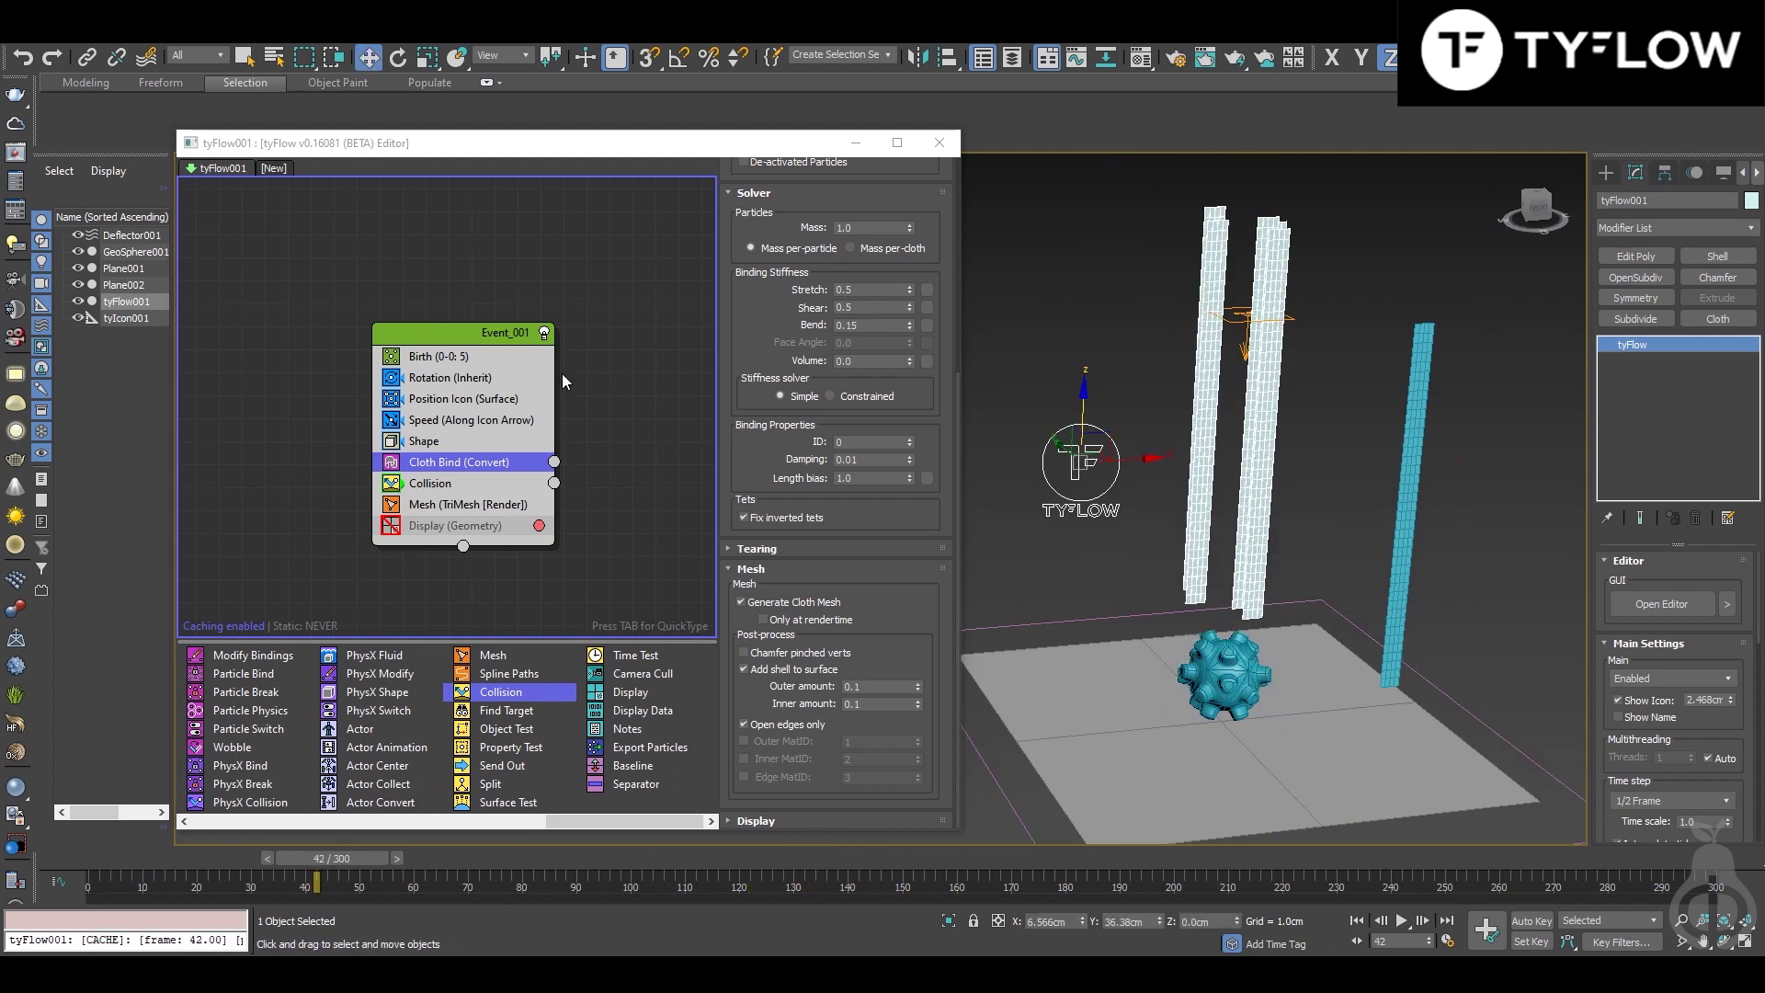
Step: Set the Birth operator's particle total to 20 and advance the simulation to frame 59
{"action": "left_click", "coordinate": [432, 356]}
{"action": "double_click", "coordinate": [884, 242]}
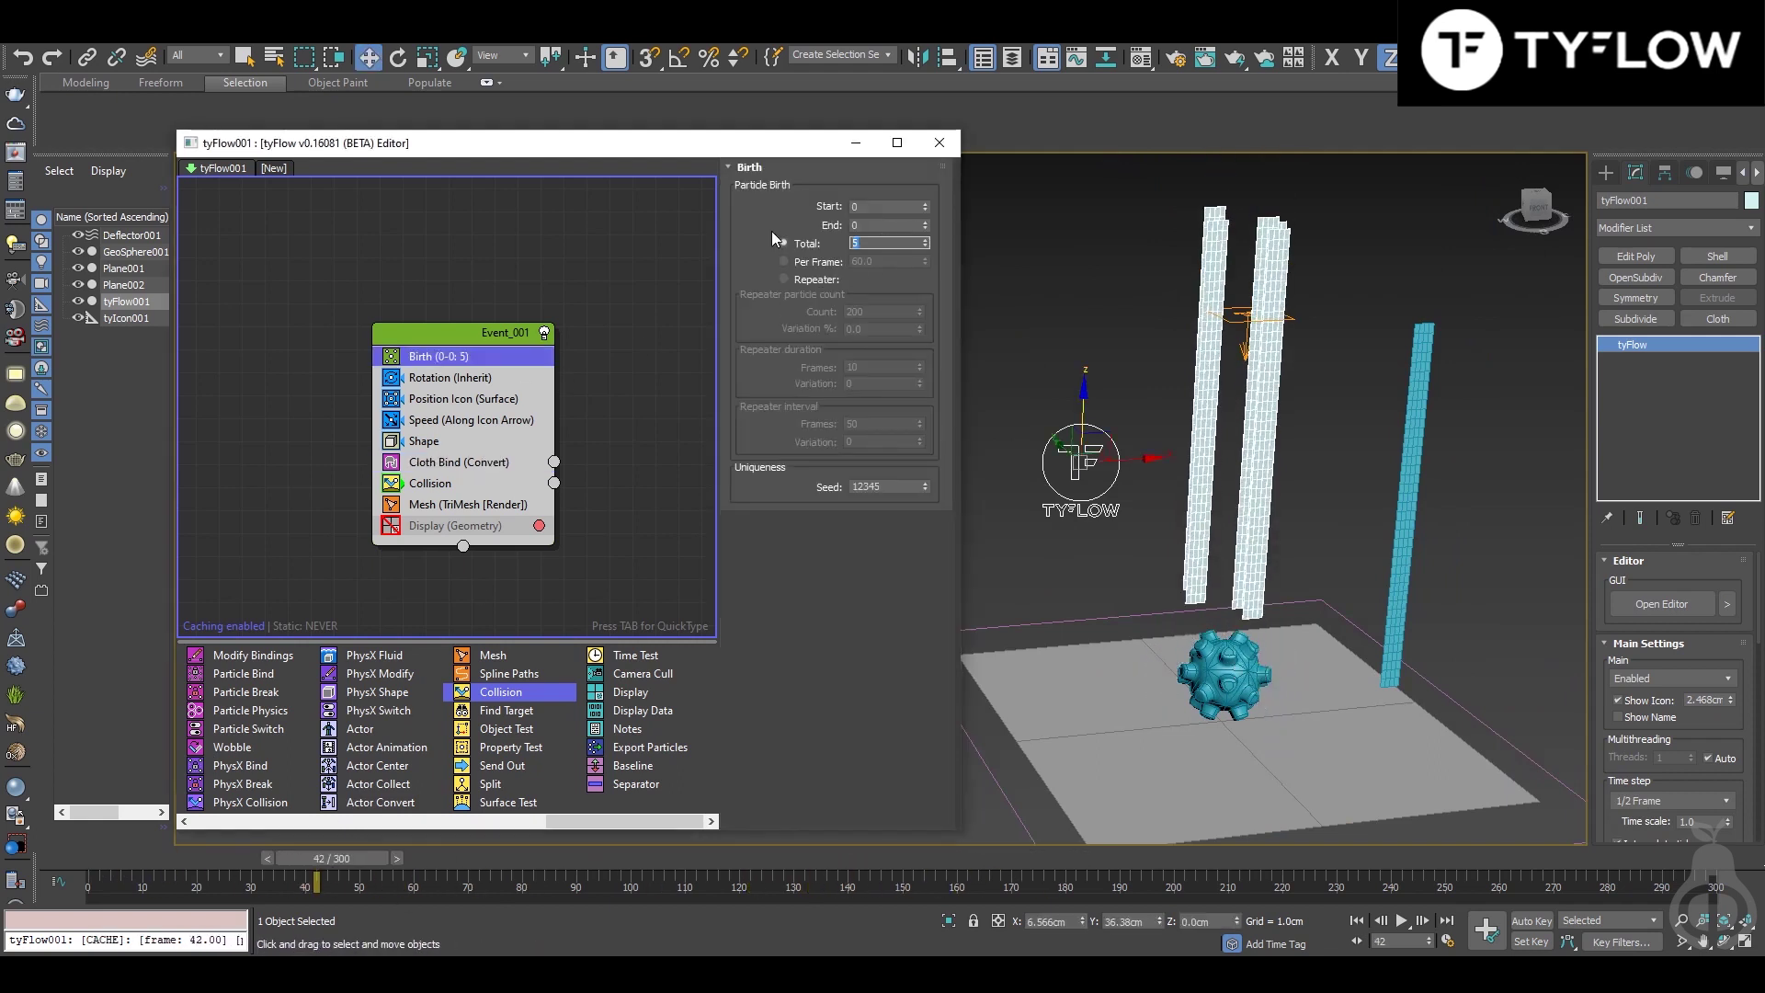
{"action": "type", "text": "20"}
{"action": "key", "text": "Return"}
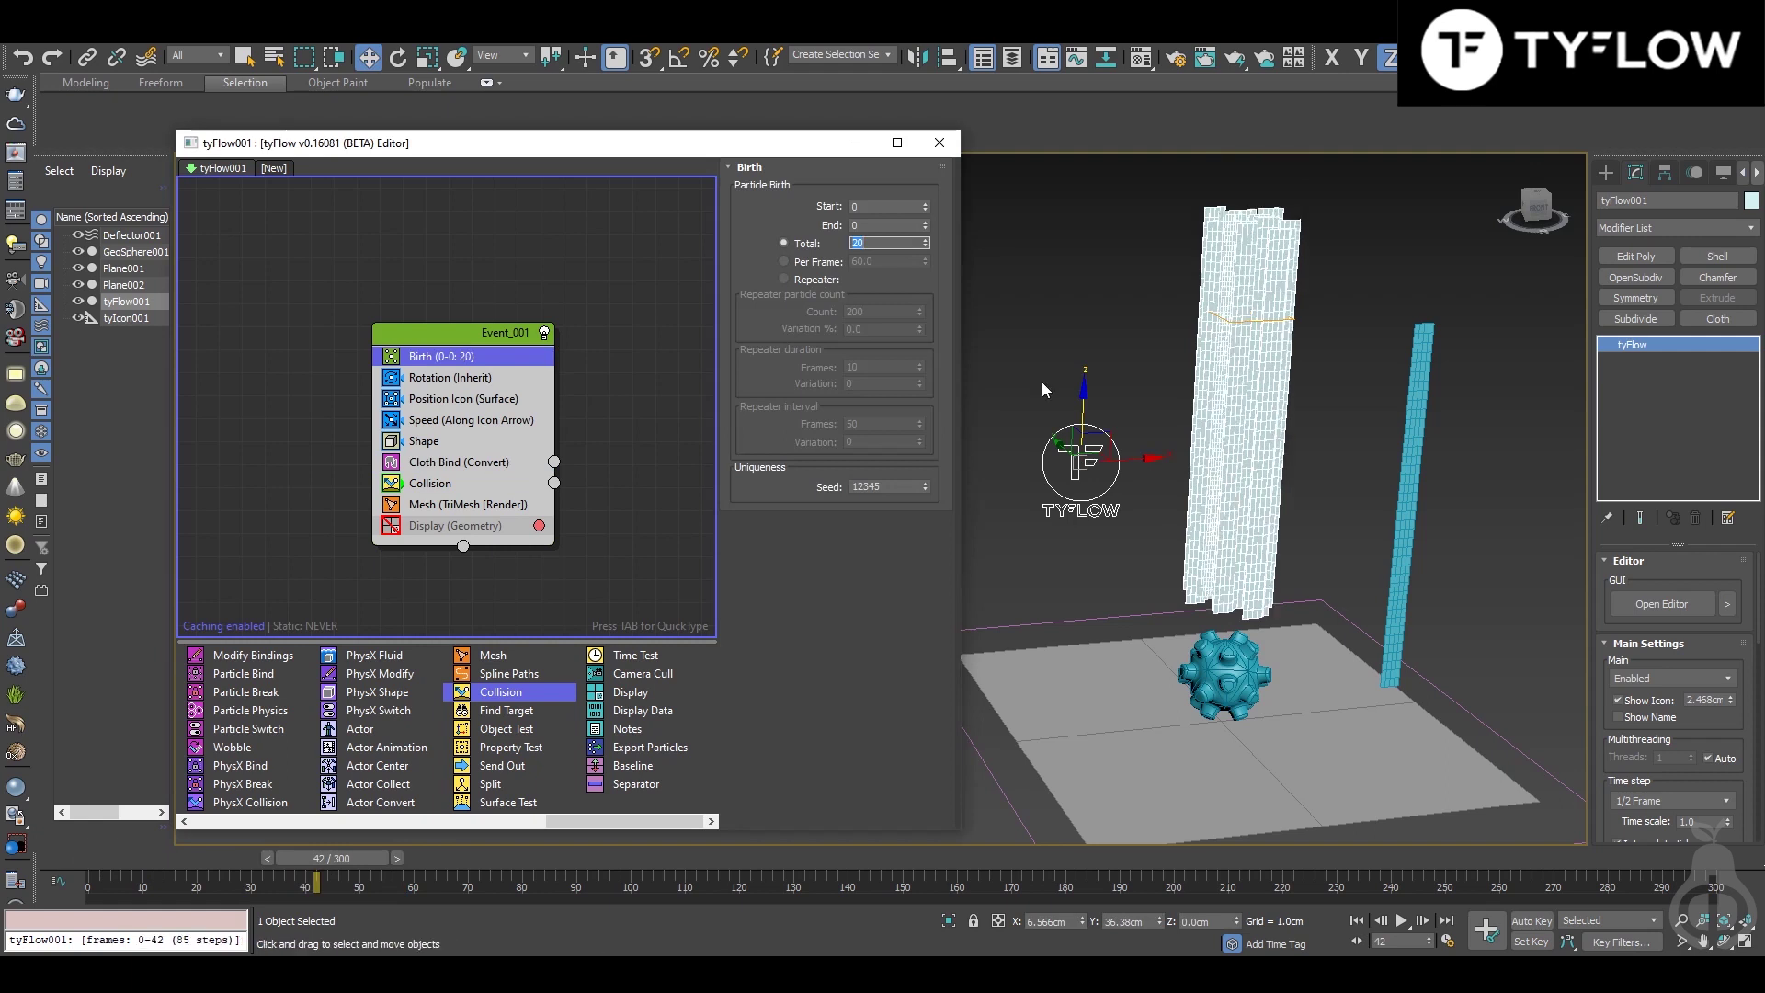
{"action": "left_click", "coordinate": [1335, 478]}
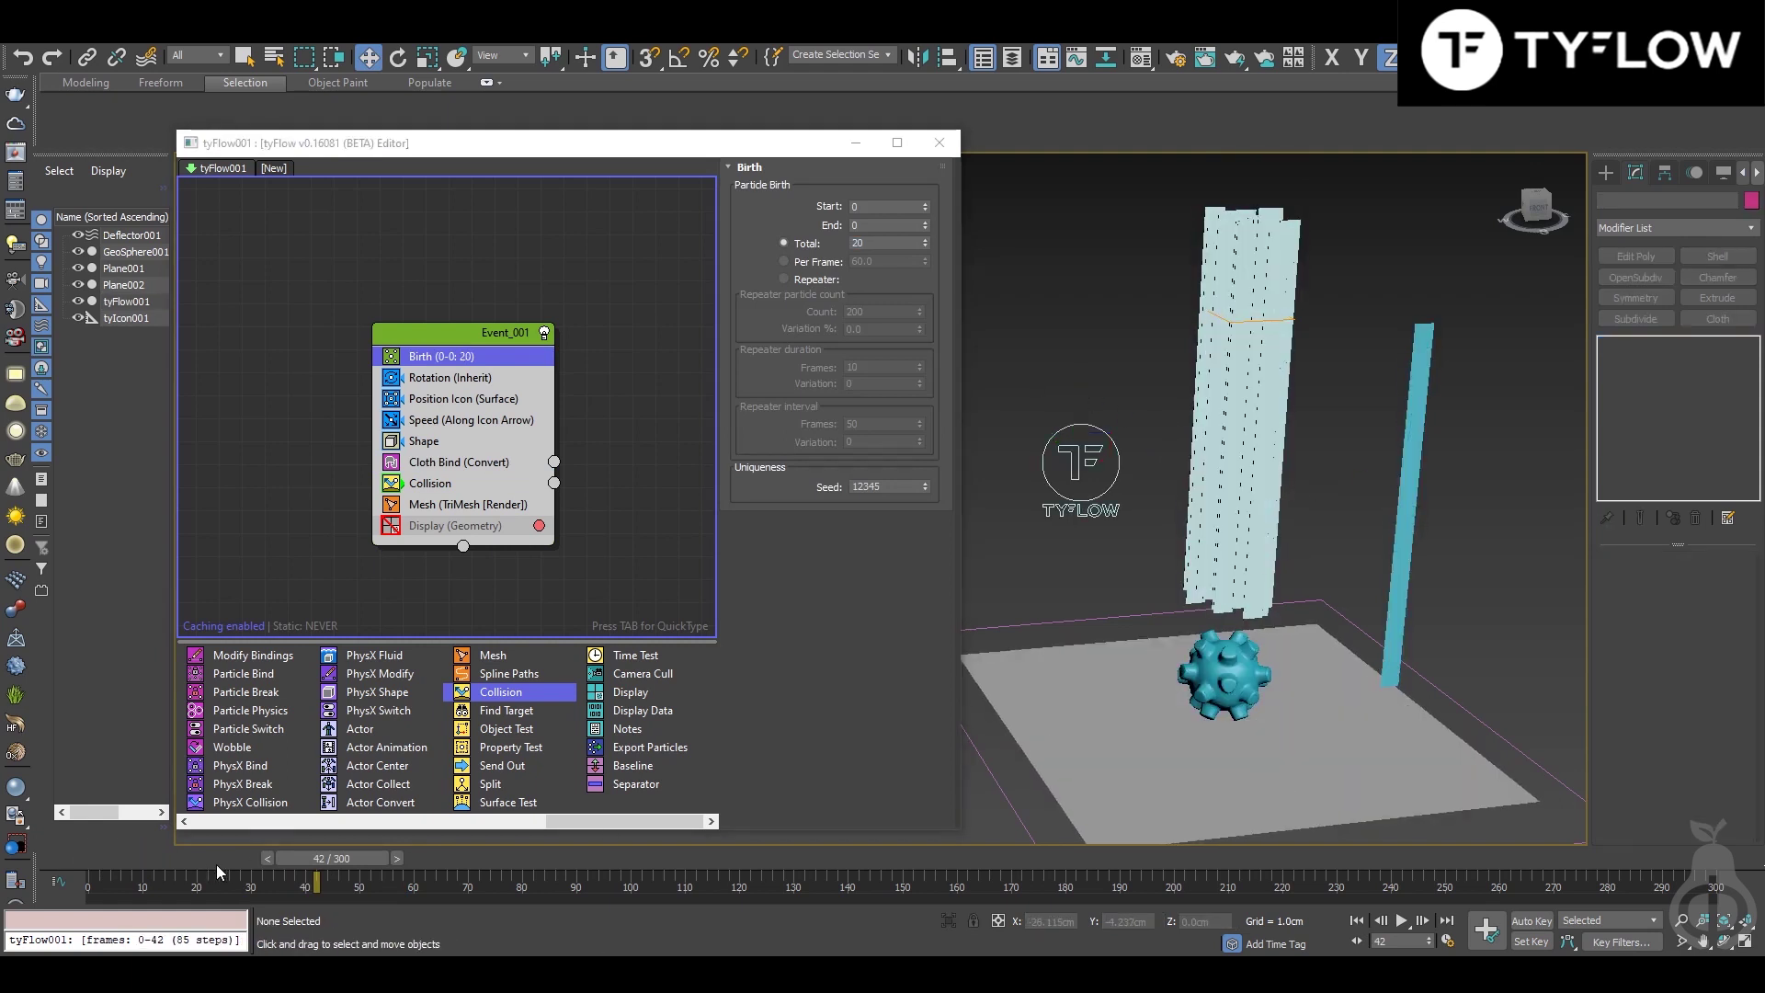
{"action": "left_click_drag", "start_coordinate": [276, 858], "coordinate": [425, 874]}
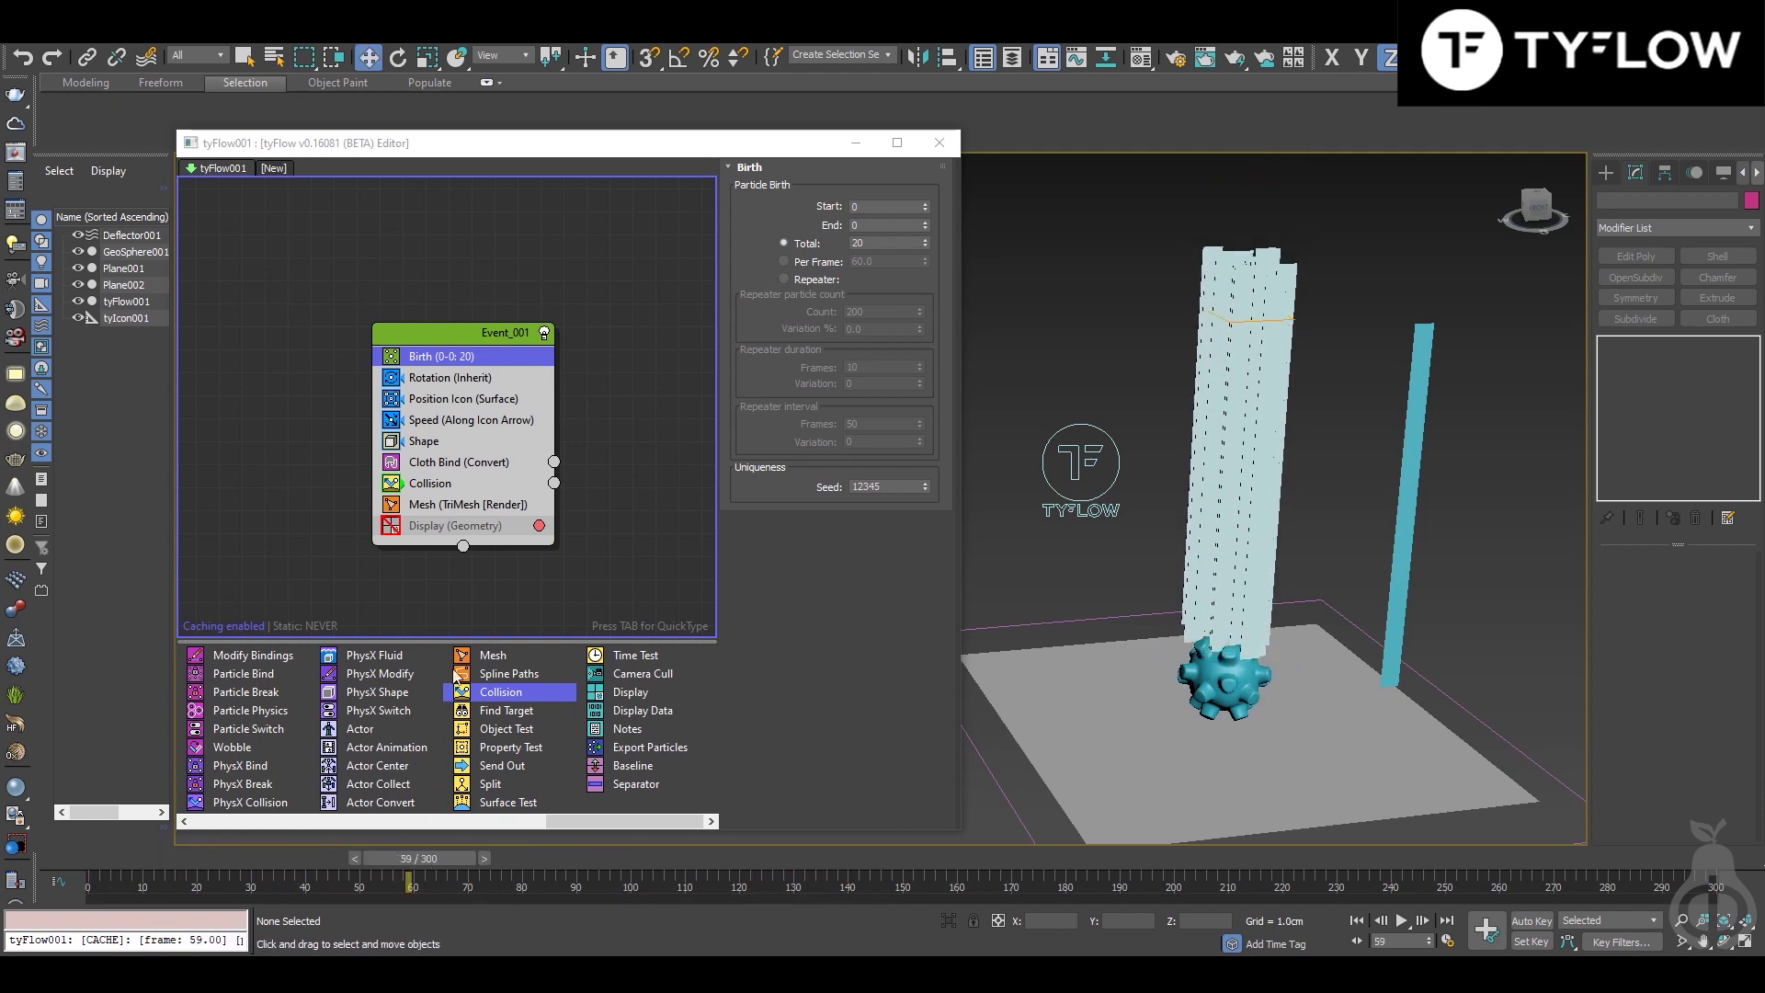
Step: Add a Force operator to Event_001 and place it between Speed and Shape
{"action": "left_click_drag", "start_coordinate": [454, 335], "coordinate": [436, 333]}
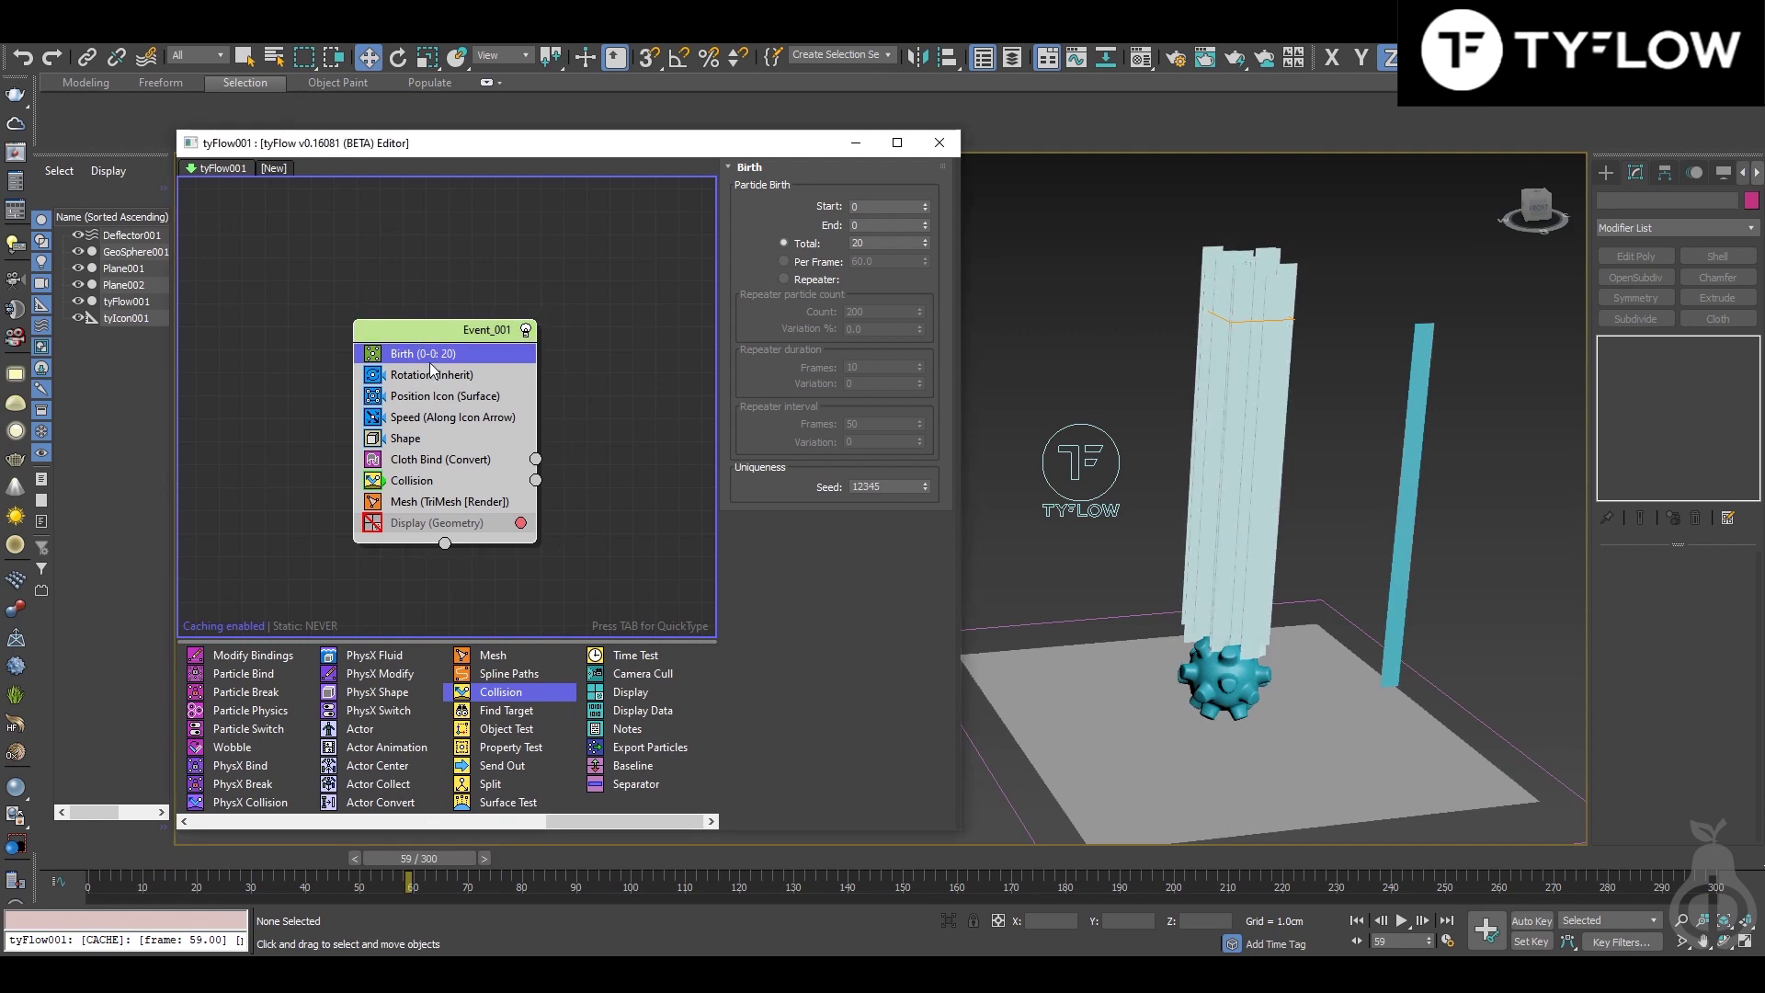
{"action": "key", "text": "Tab"}
{"action": "type", "text": "fo"}
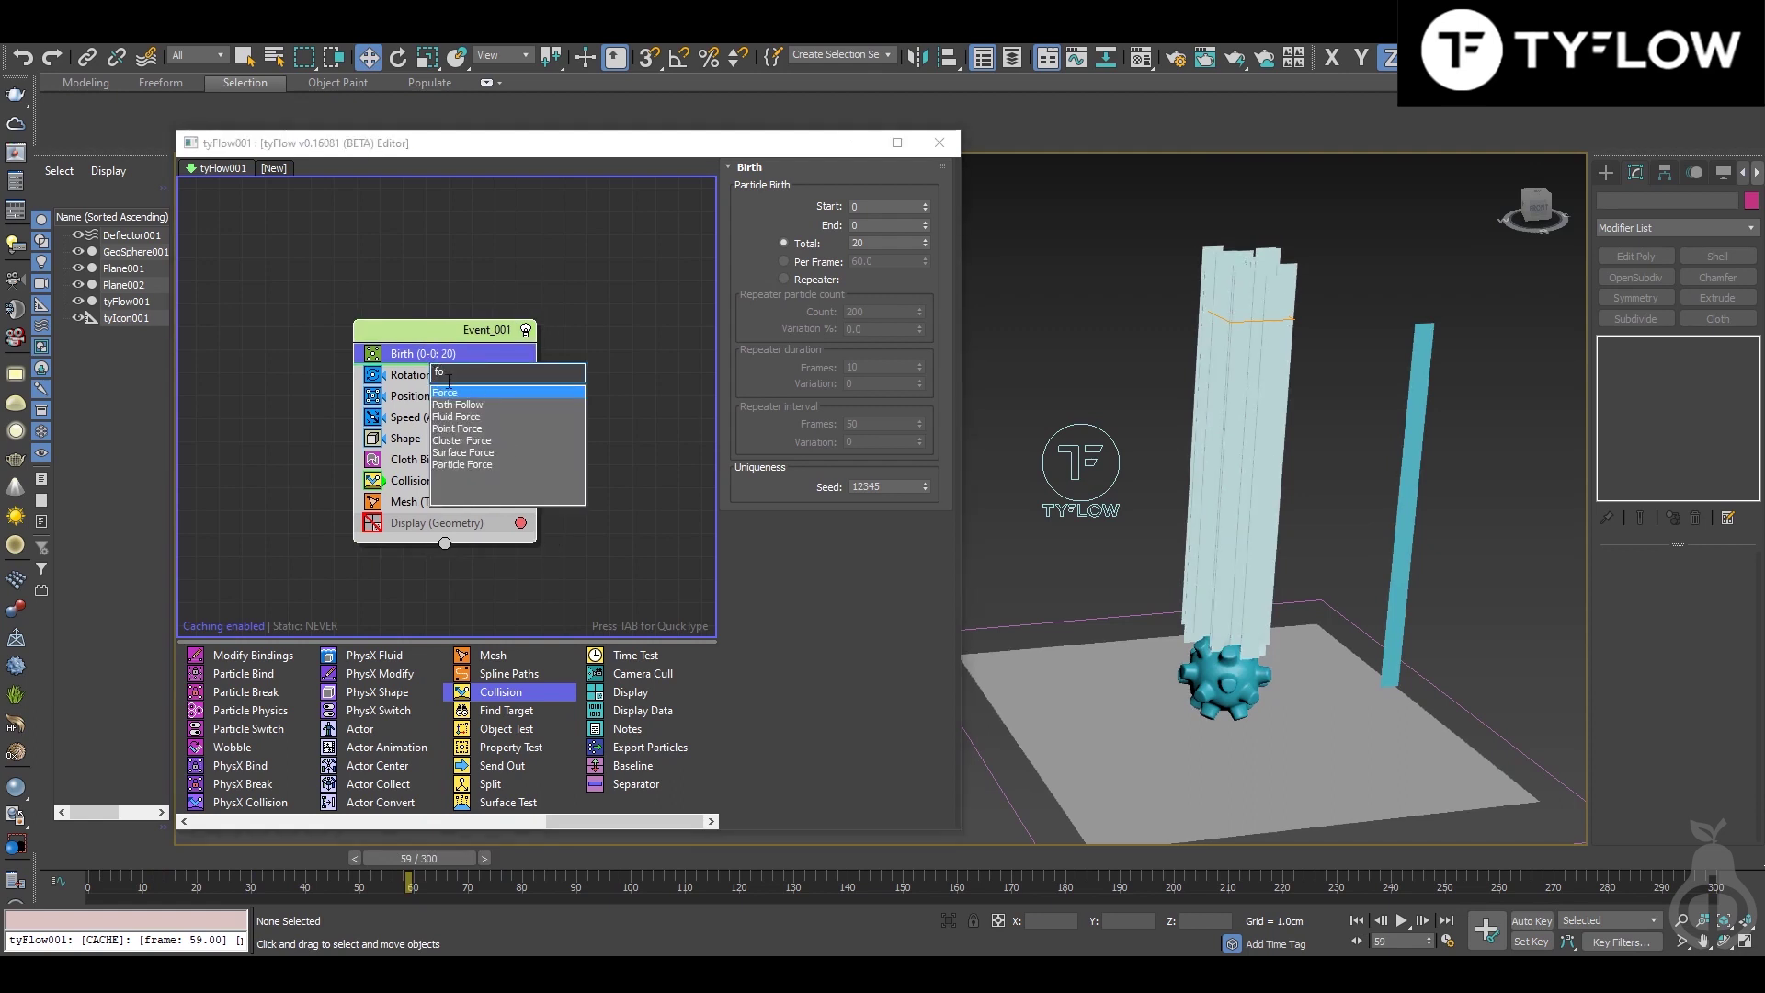
{"action": "key", "text": "Escape"}
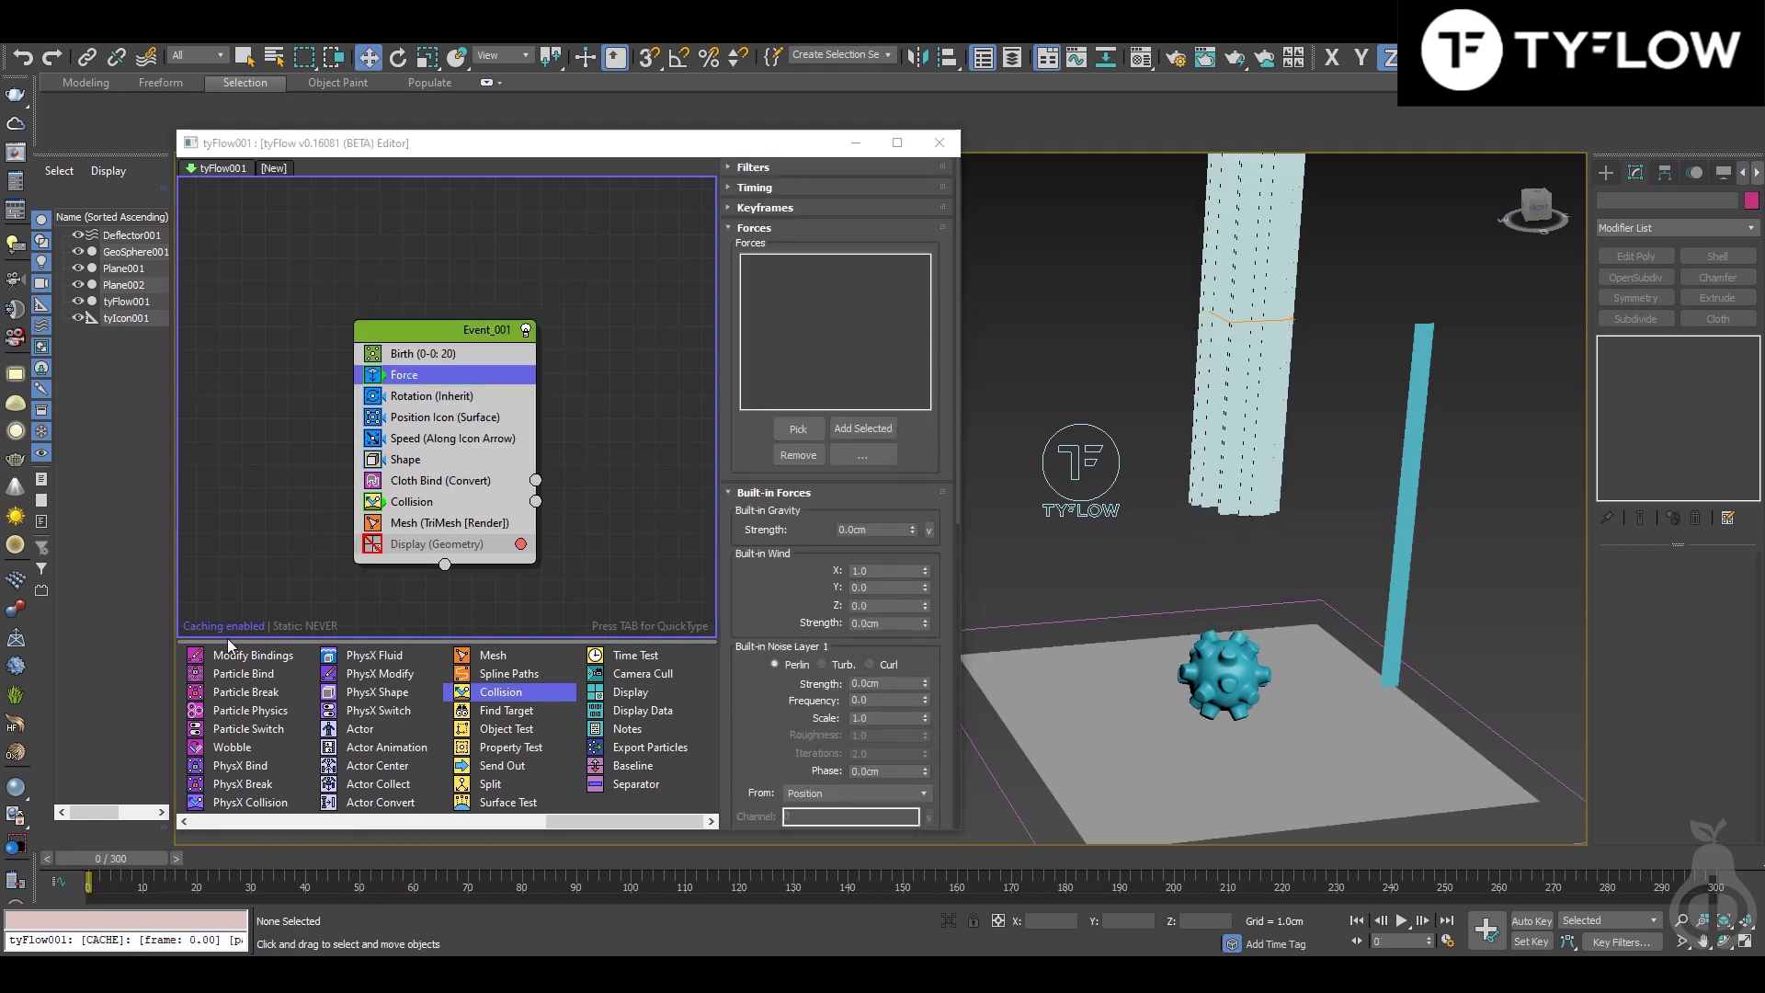
{"action": "left_click_drag", "start_coordinate": [428, 404], "coordinate": [420, 457]}
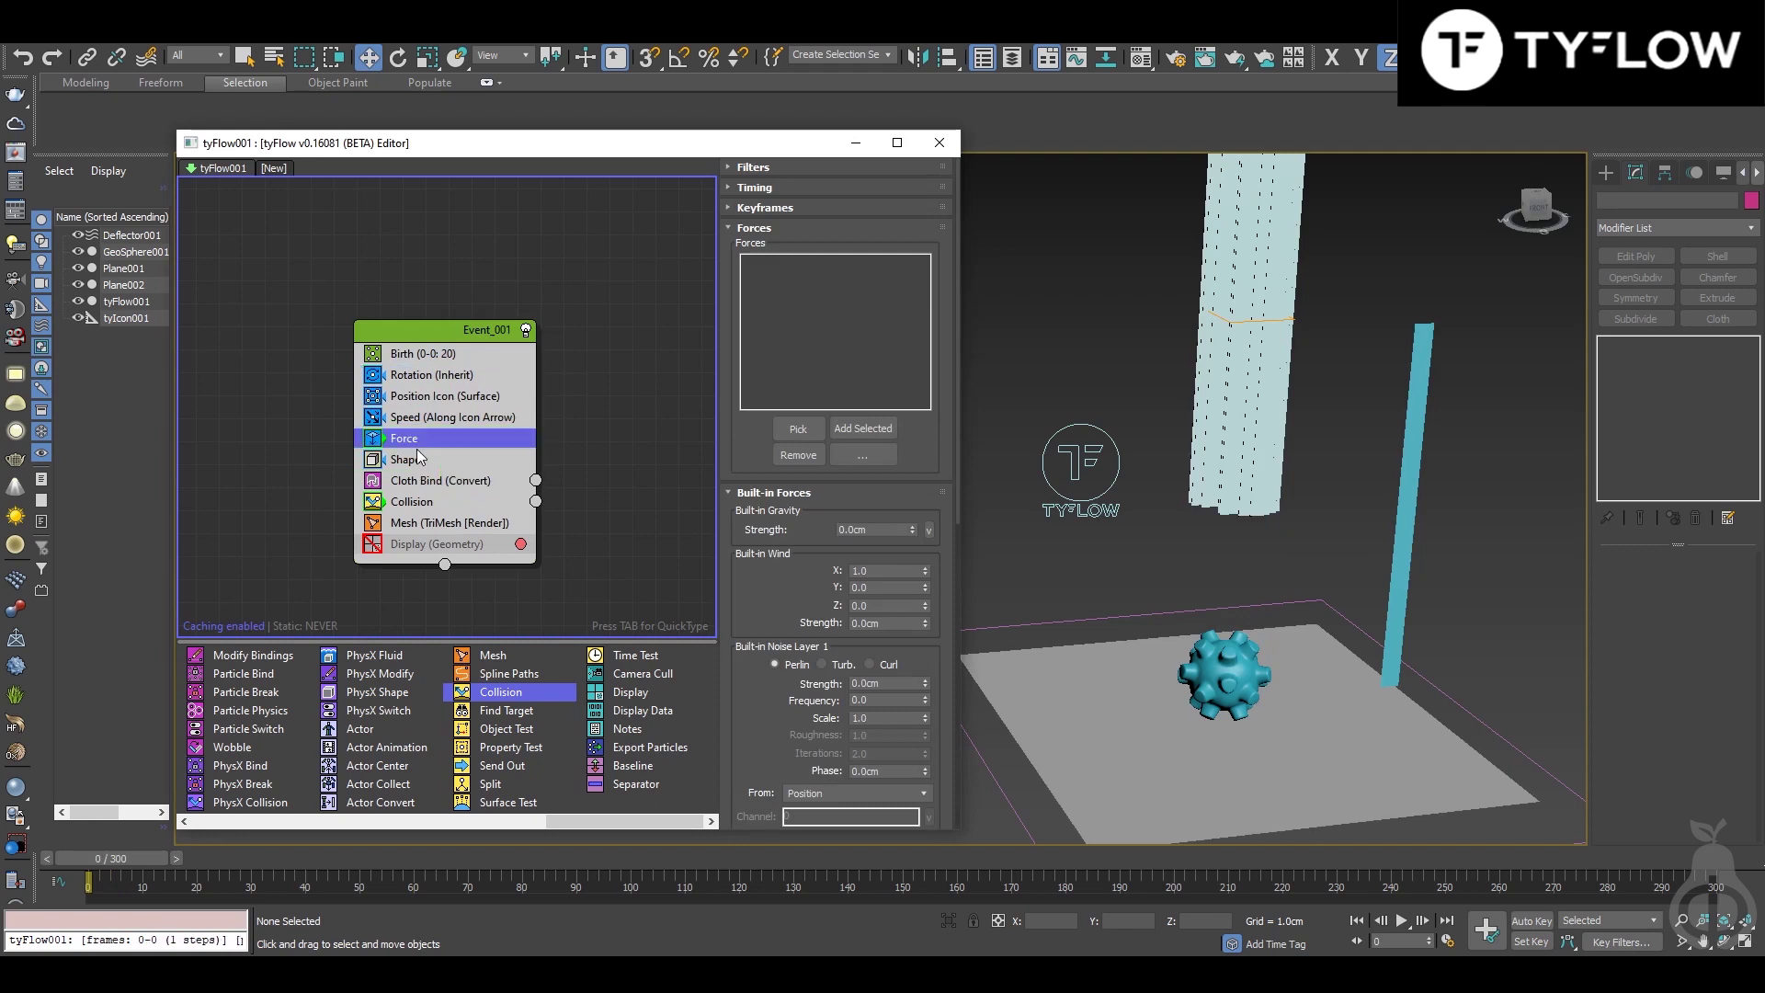
Step: Set the Force operator's noise layer 1 strength to 1 cm and advance the simulation to frame 32
{"action": "left_click", "coordinate": [878, 683]}
{"action": "type", "text": "1"}
{"action": "key", "text": "Return"}
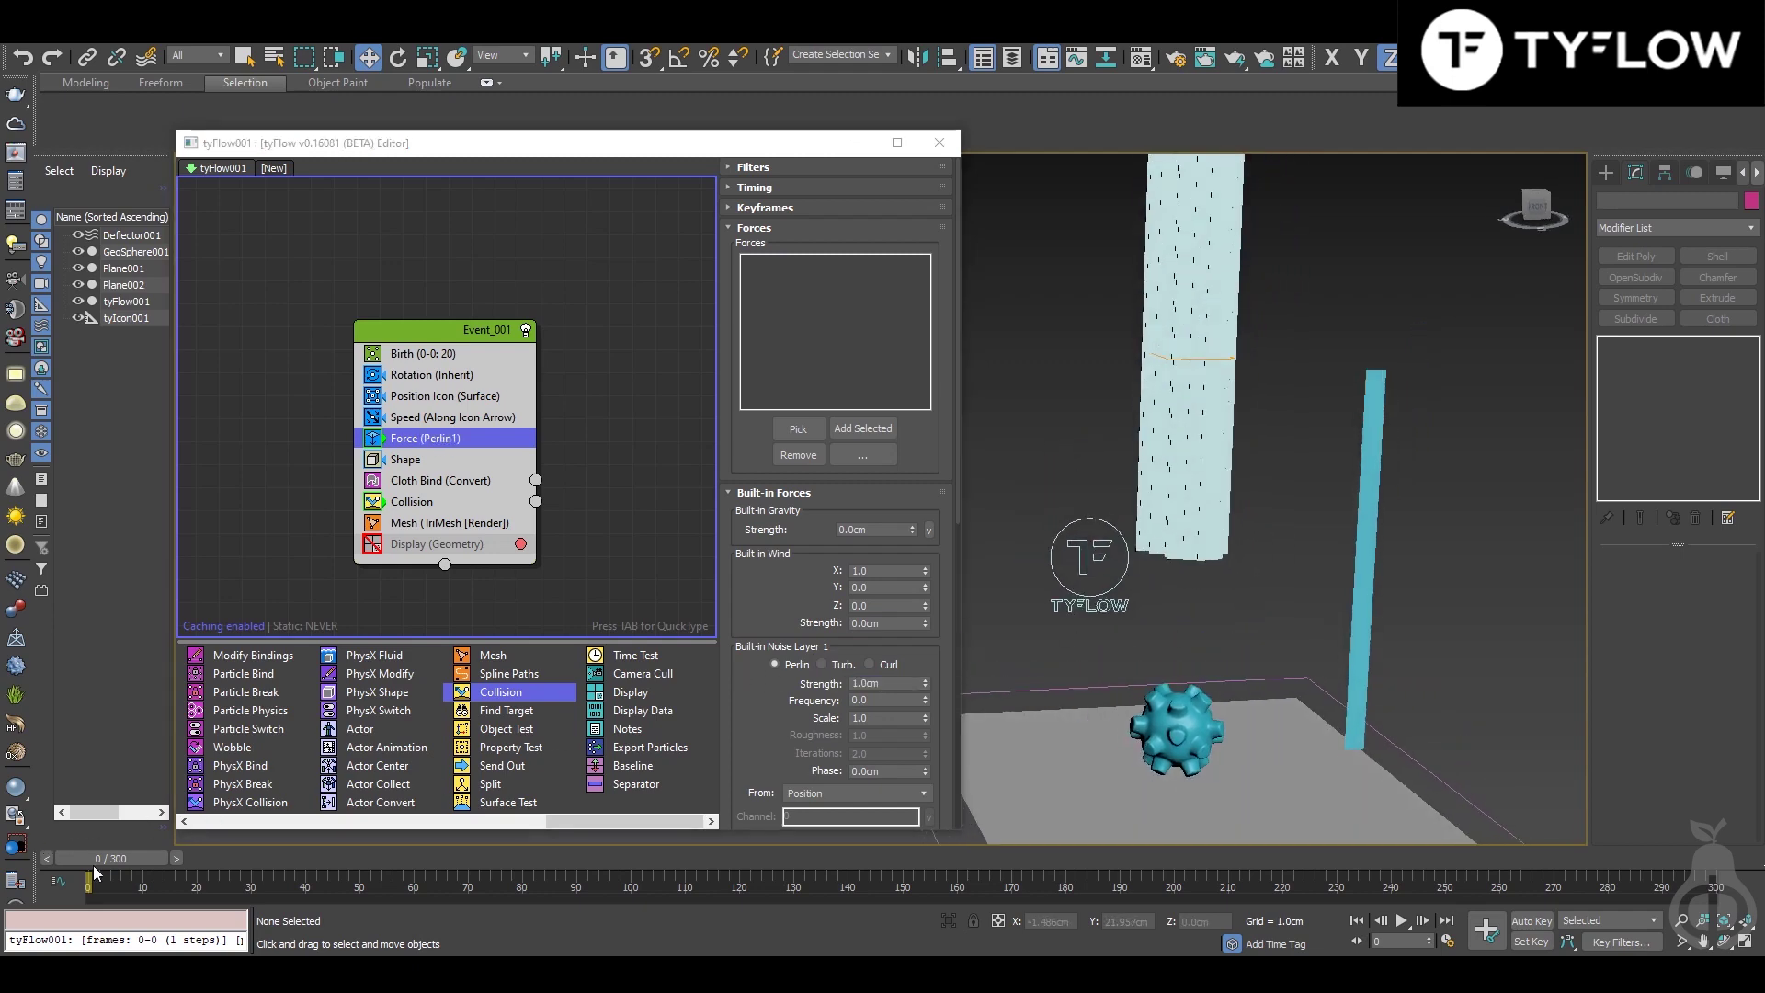
{"action": "left_click_drag", "start_coordinate": [94, 871], "coordinate": [262, 868]}
Step: Set the Force operator's built-in wind X value to 0.1 and advance the simulation to frame 41
{"action": "left_click", "coordinate": [897, 570]}
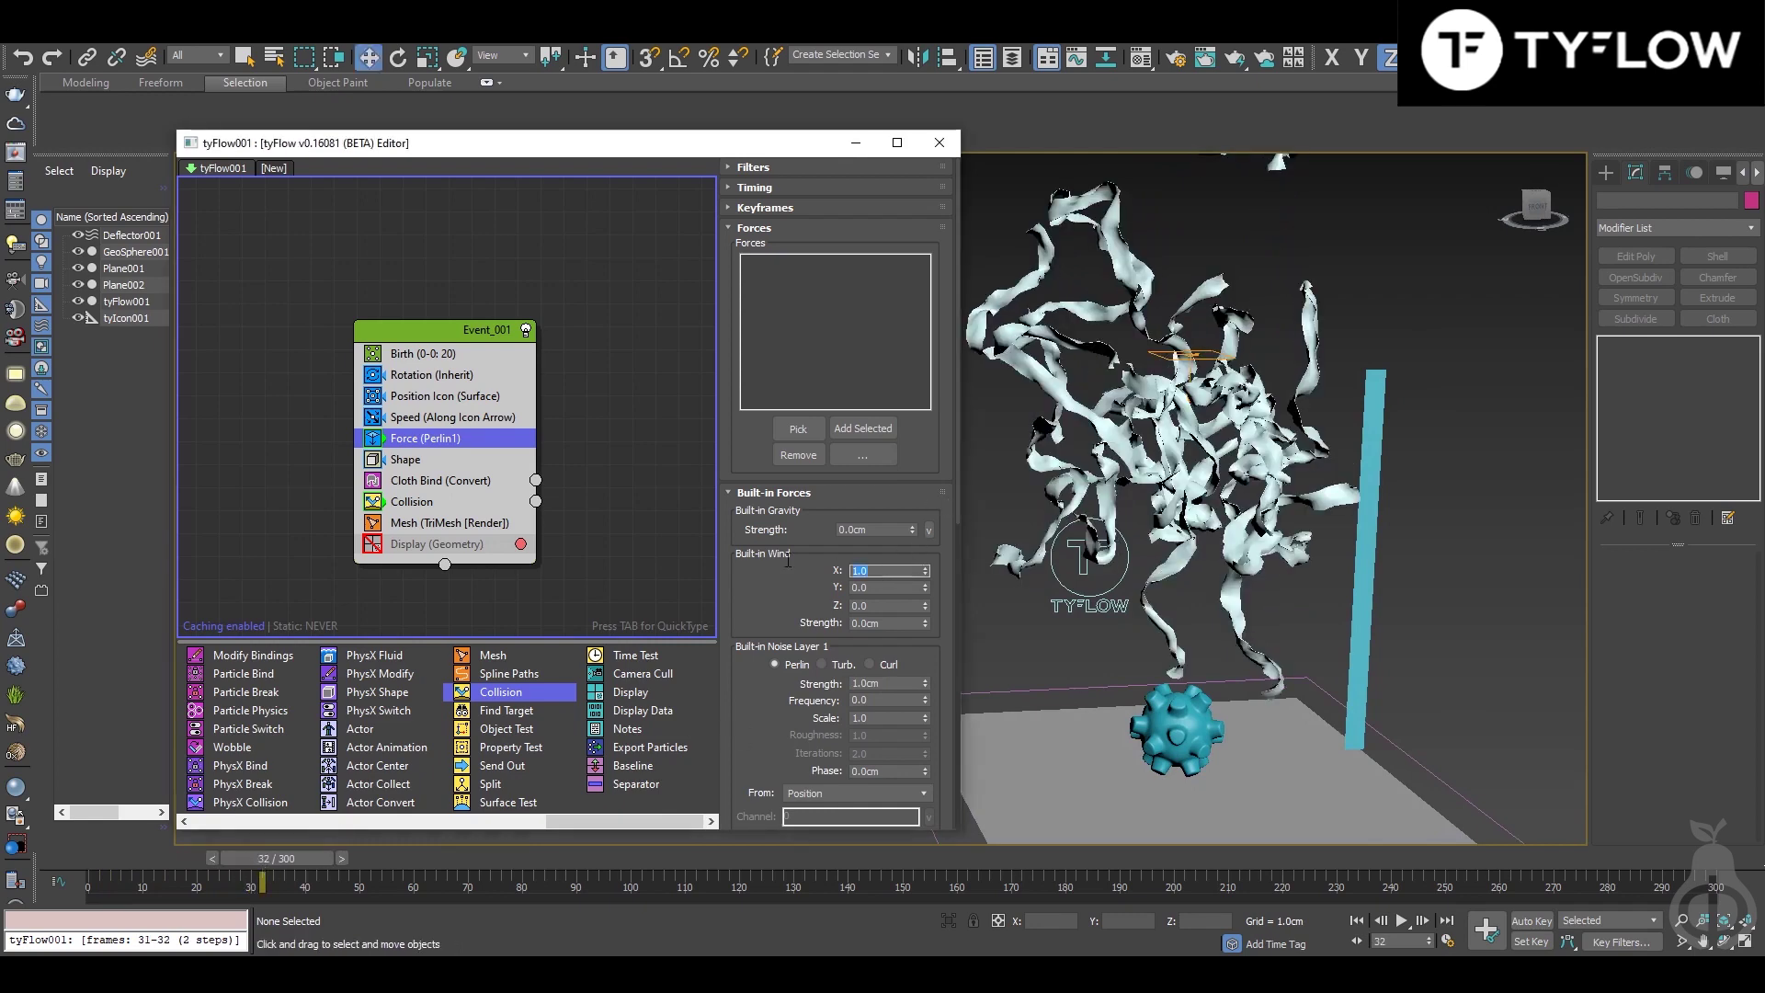
{"action": "type", "text": "0.1"}
{"action": "key", "text": "Return"}
{"action": "mouse_move", "coordinate": [327, 860]}
{"action": "left_mouse_down"}
{"action": "mouse_move", "coordinate": [196, 853]}
{"action": "mouse_move", "coordinate": [401, 858]}
{"action": "mouse_move", "coordinate": [311, 864]}
{"action": "left_mouse_up"}
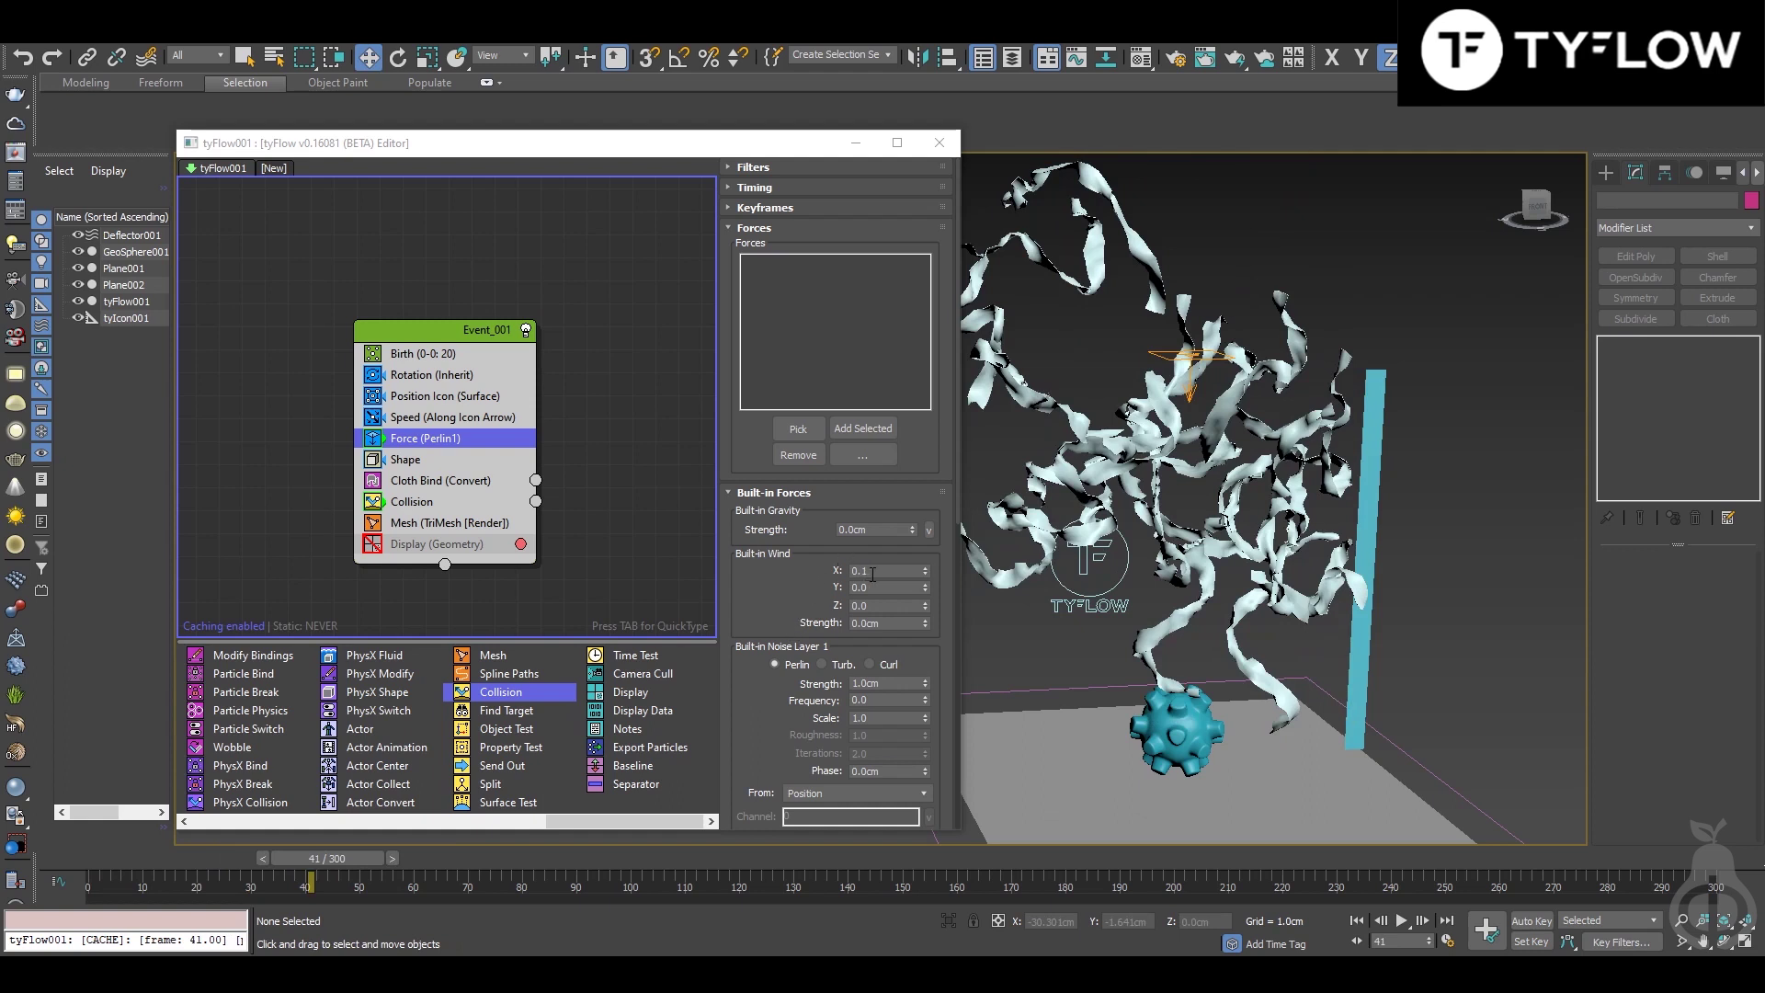
Step: Set the Force operator's noise layer 1 strength to 0.1 cm, play the simulation, and return to frame 0
{"action": "double_click", "coordinate": [882, 684]}
{"action": "type", "text": "0."}
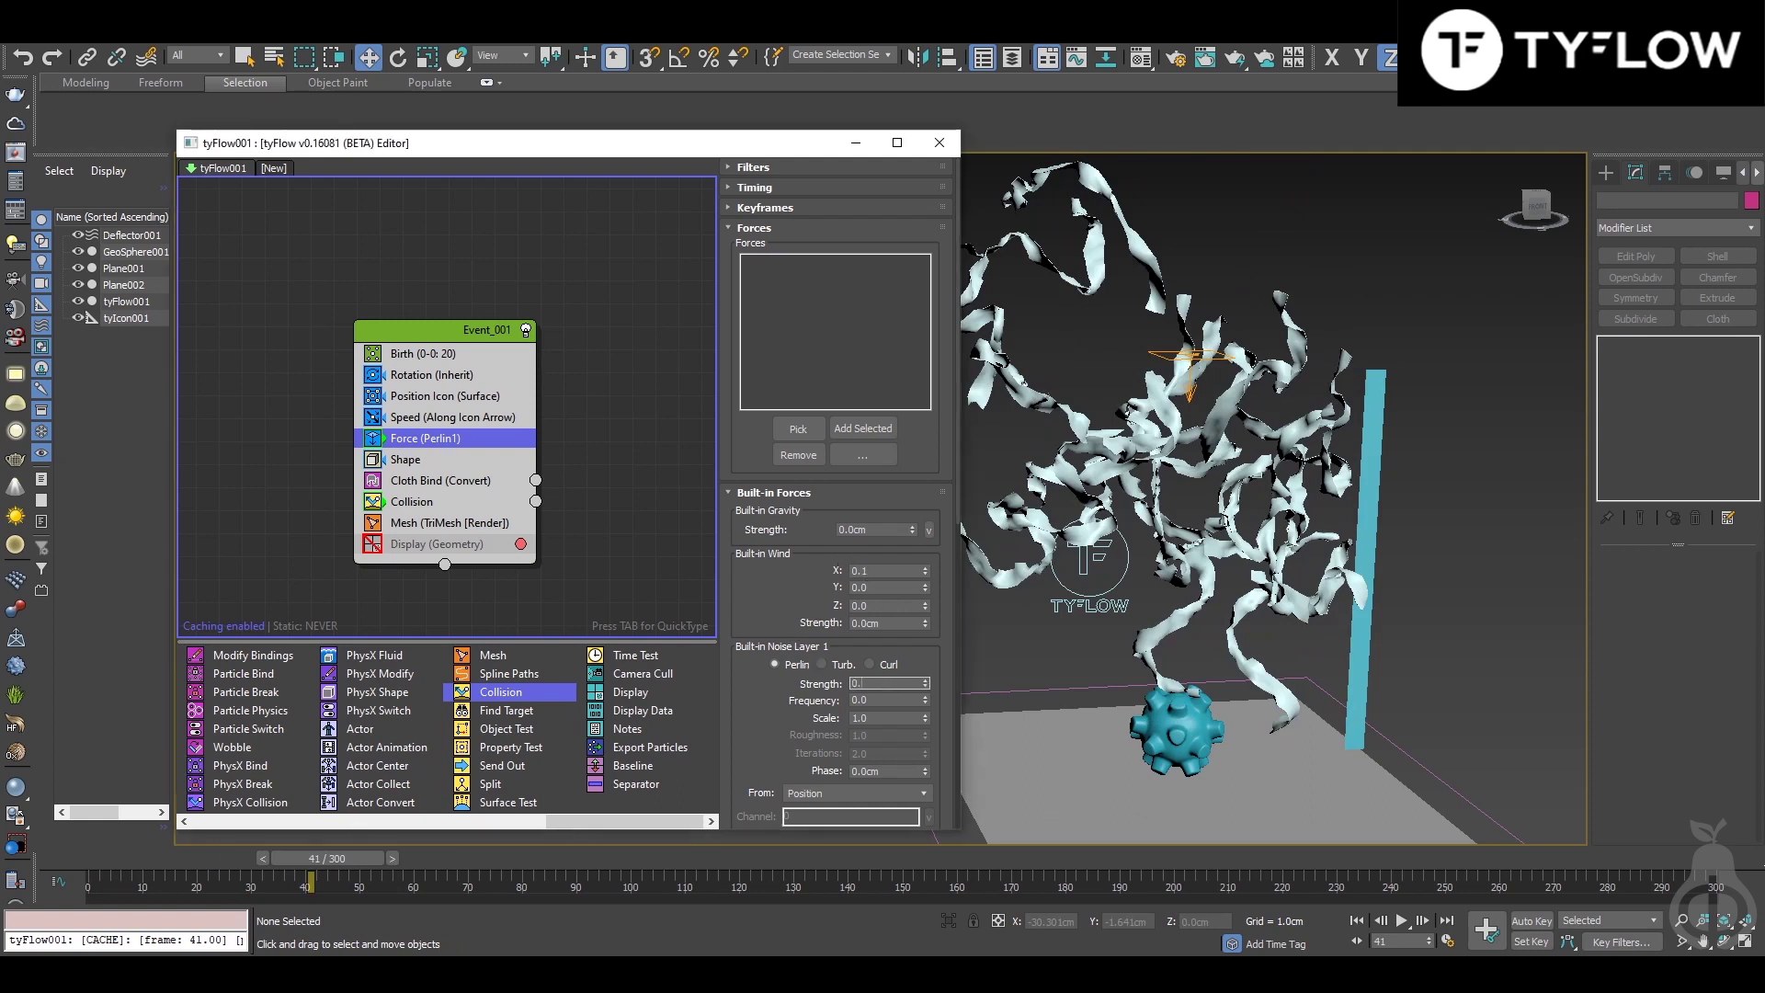
{"action": "type", "text": "1"}
{"action": "key", "text": "Return"}
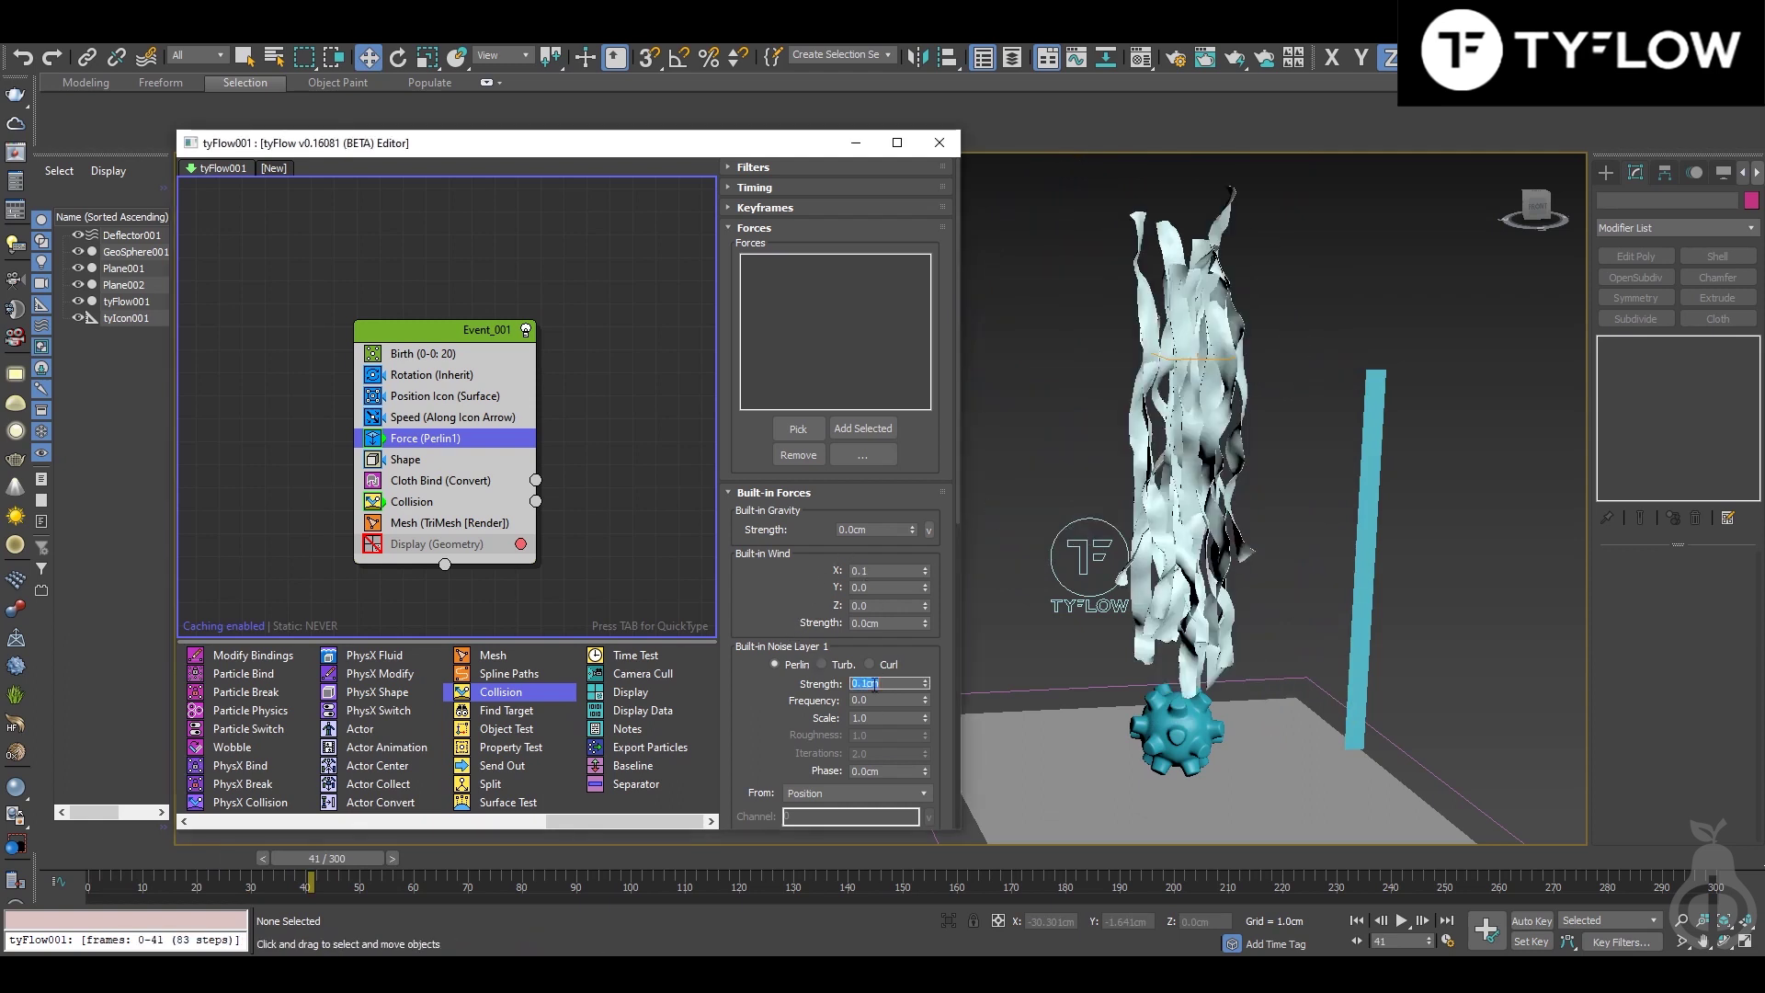
{"action": "key", "text": "/"}
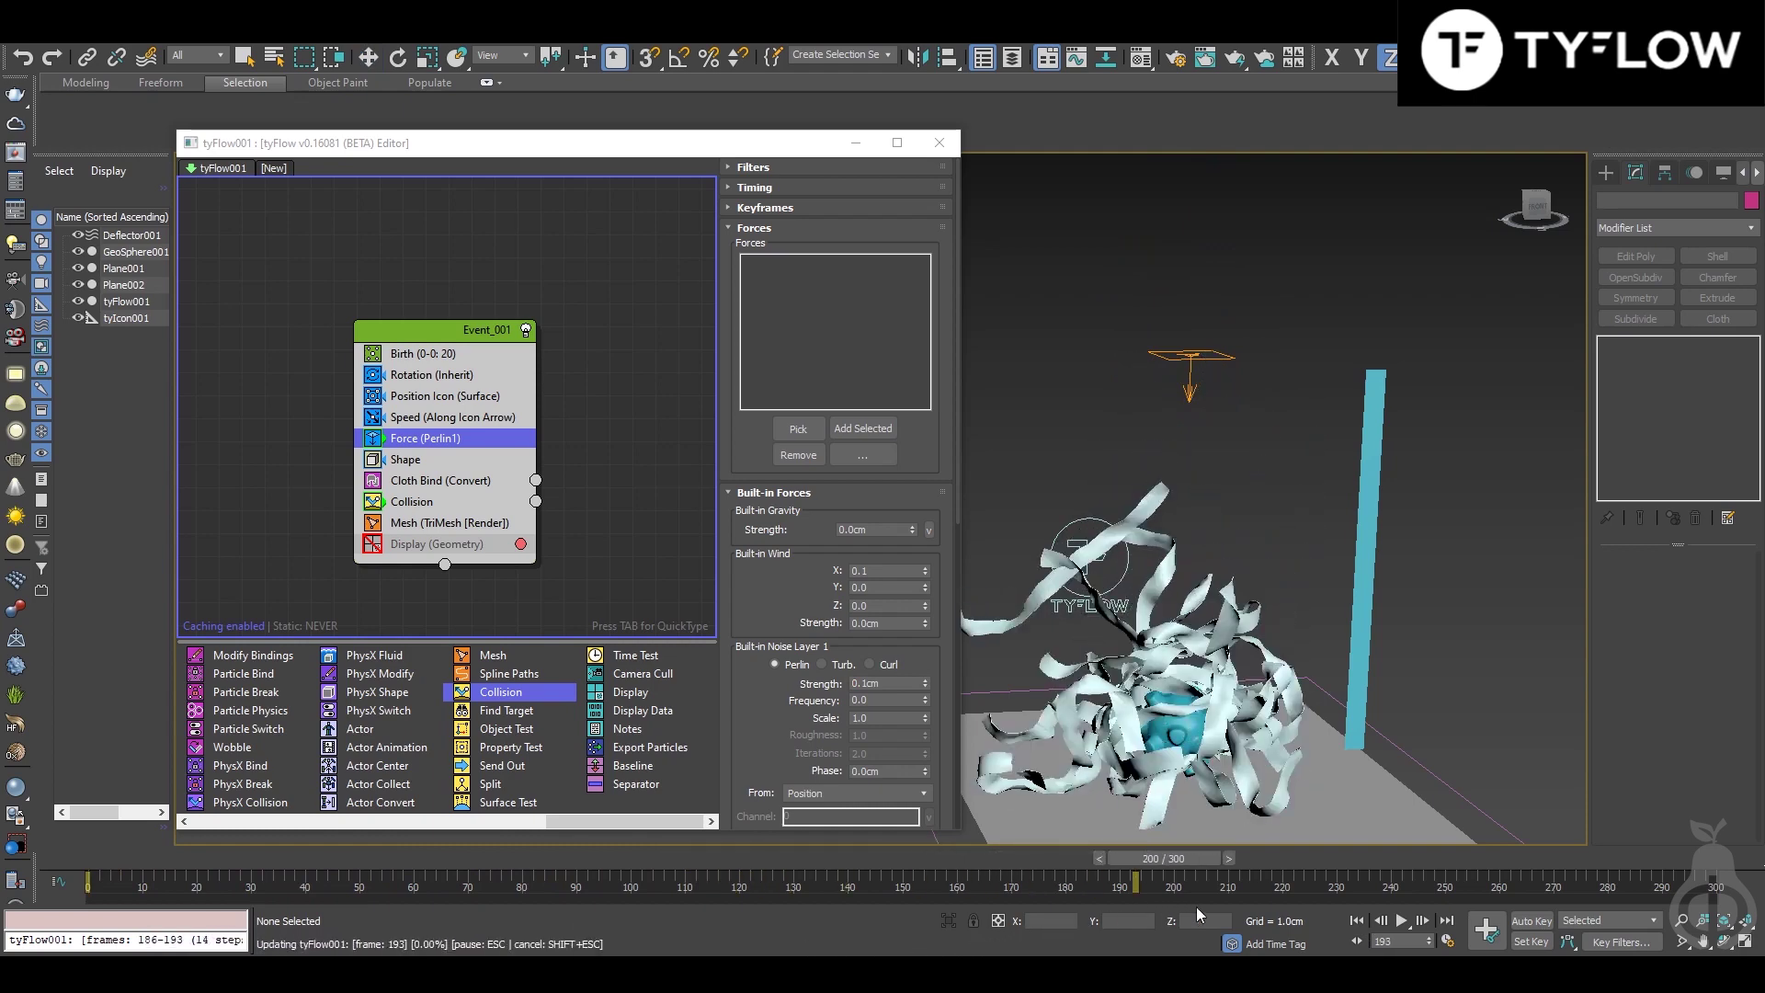
{"action": "left_click_drag", "start_coordinate": [1104, 858], "coordinate": [53, 785]}
{"action": "key", "text": "w"}
Step: Add a second Force operator to Event_001 and place it between Force (Perlin1) and Shape
{"action": "left_click_drag", "start_coordinate": [456, 327], "coordinate": [478, 327]}
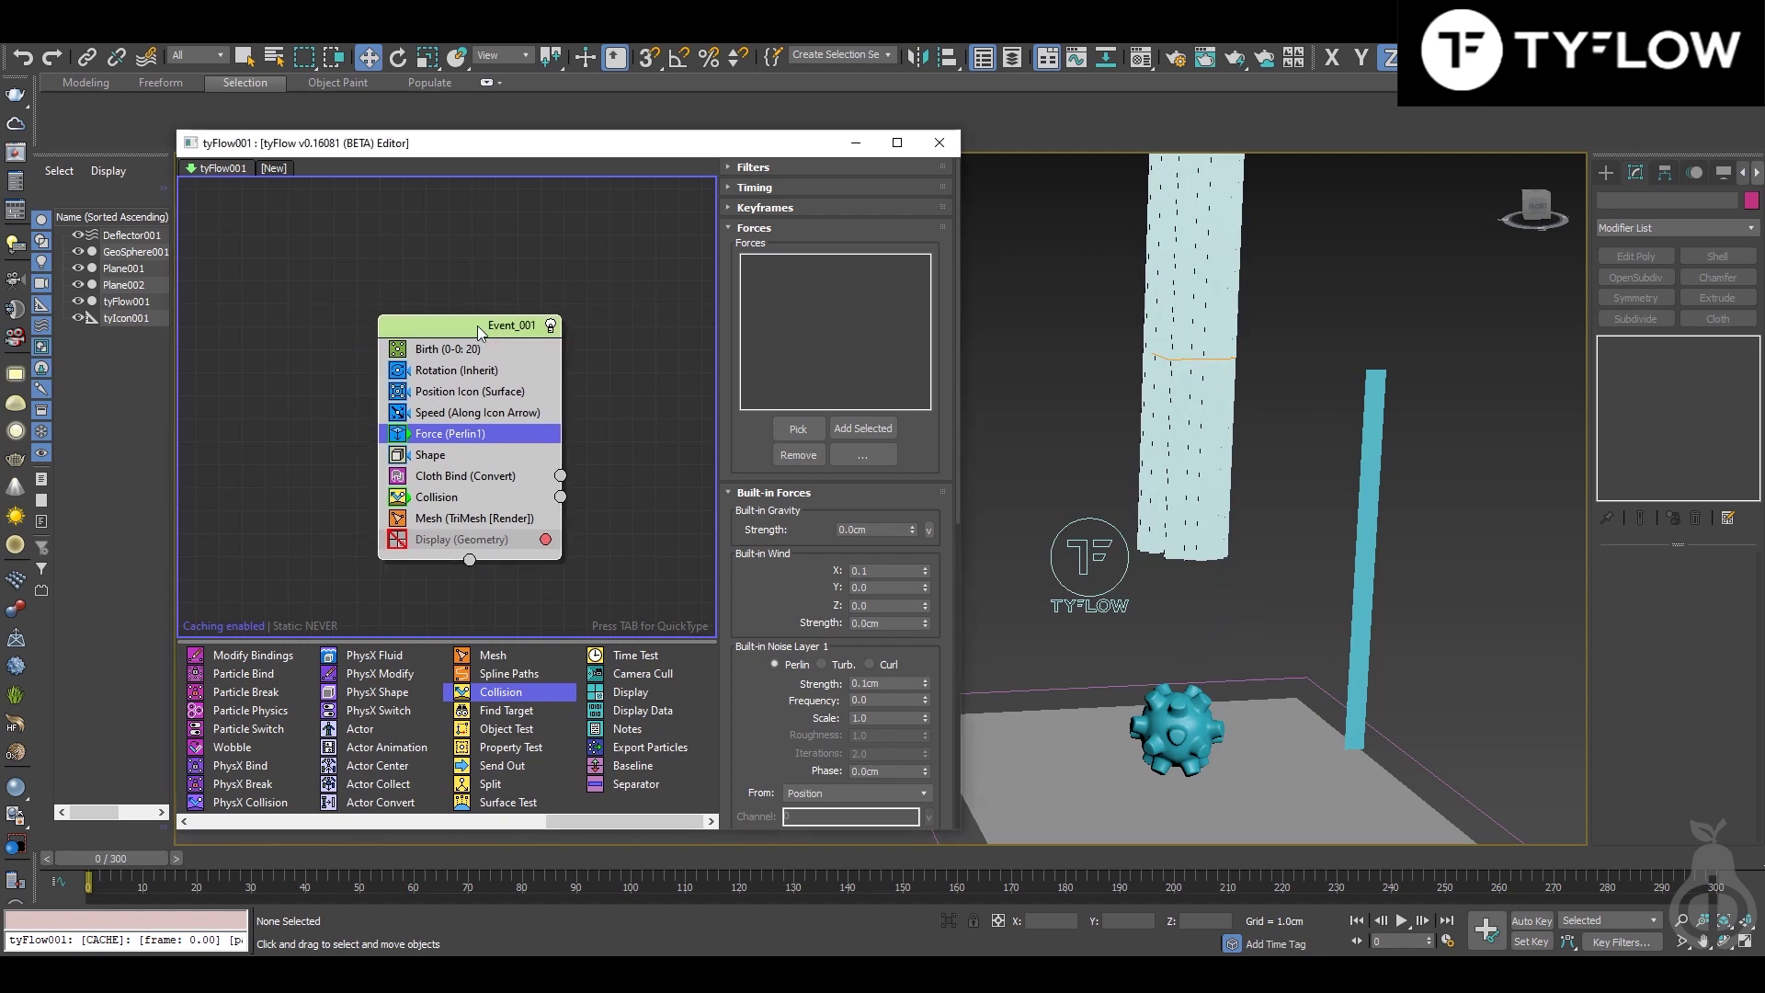
{"action": "key", "text": "Tab"}
{"action": "type", "text": "fo"}
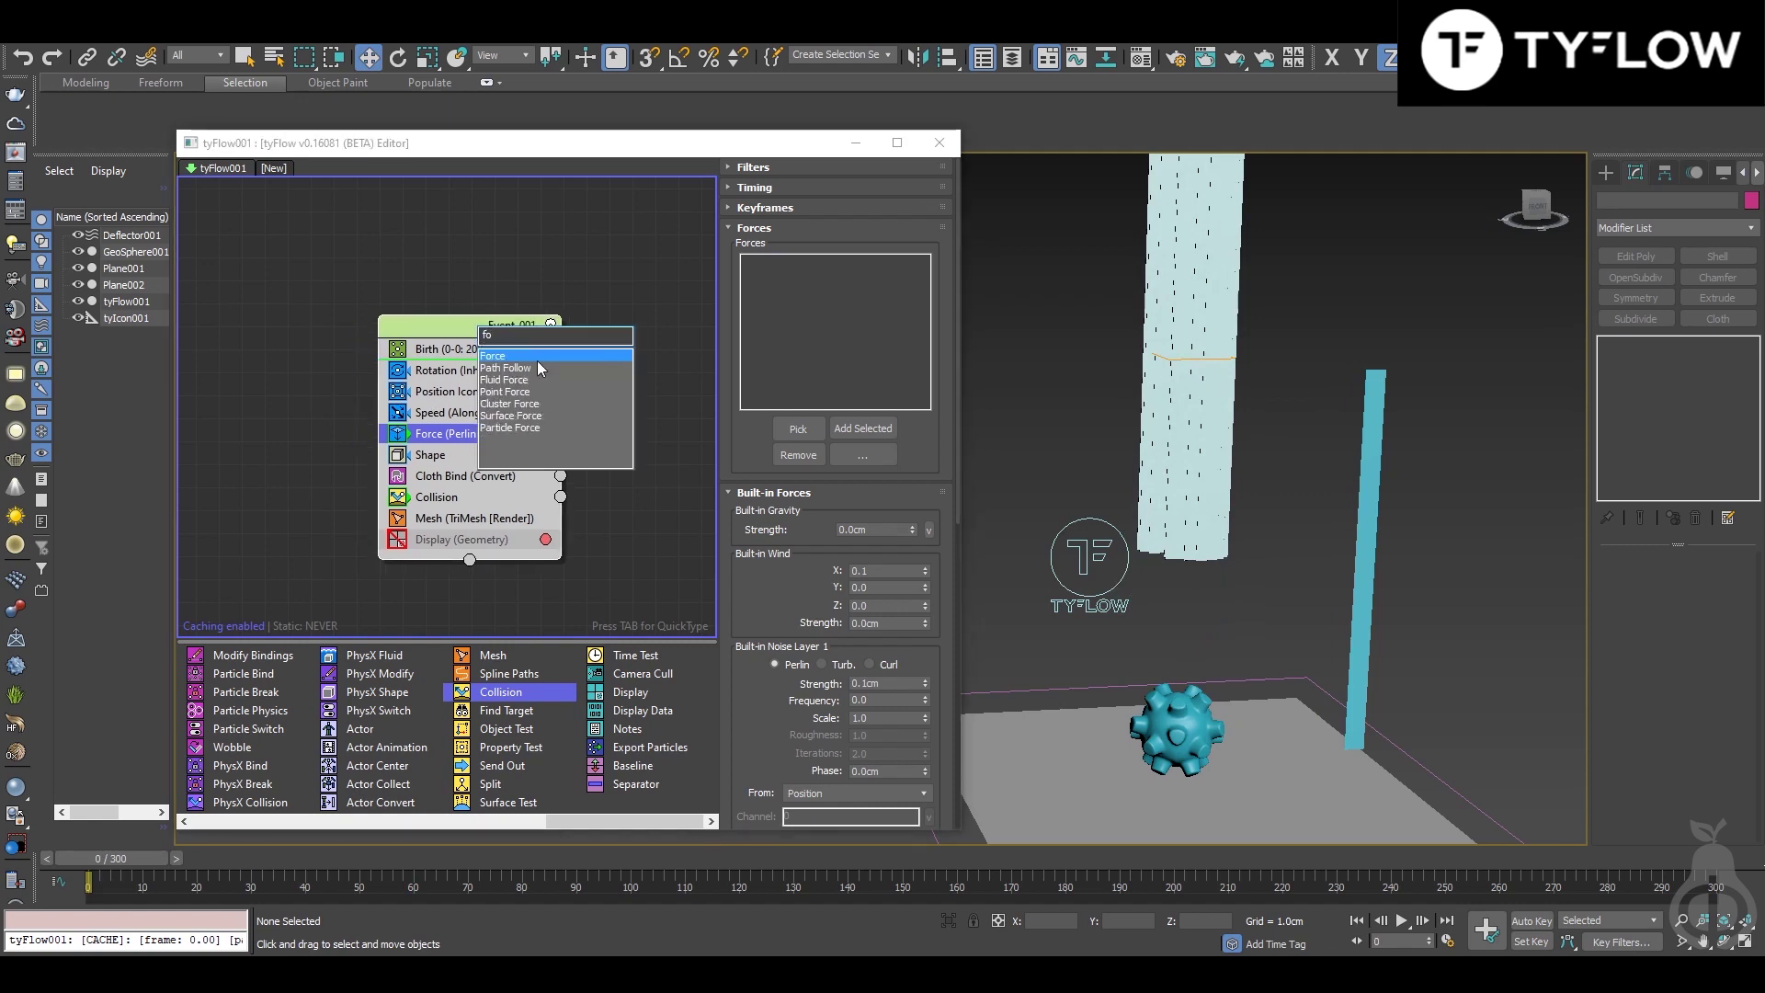
{"action": "key", "text": "Escape"}
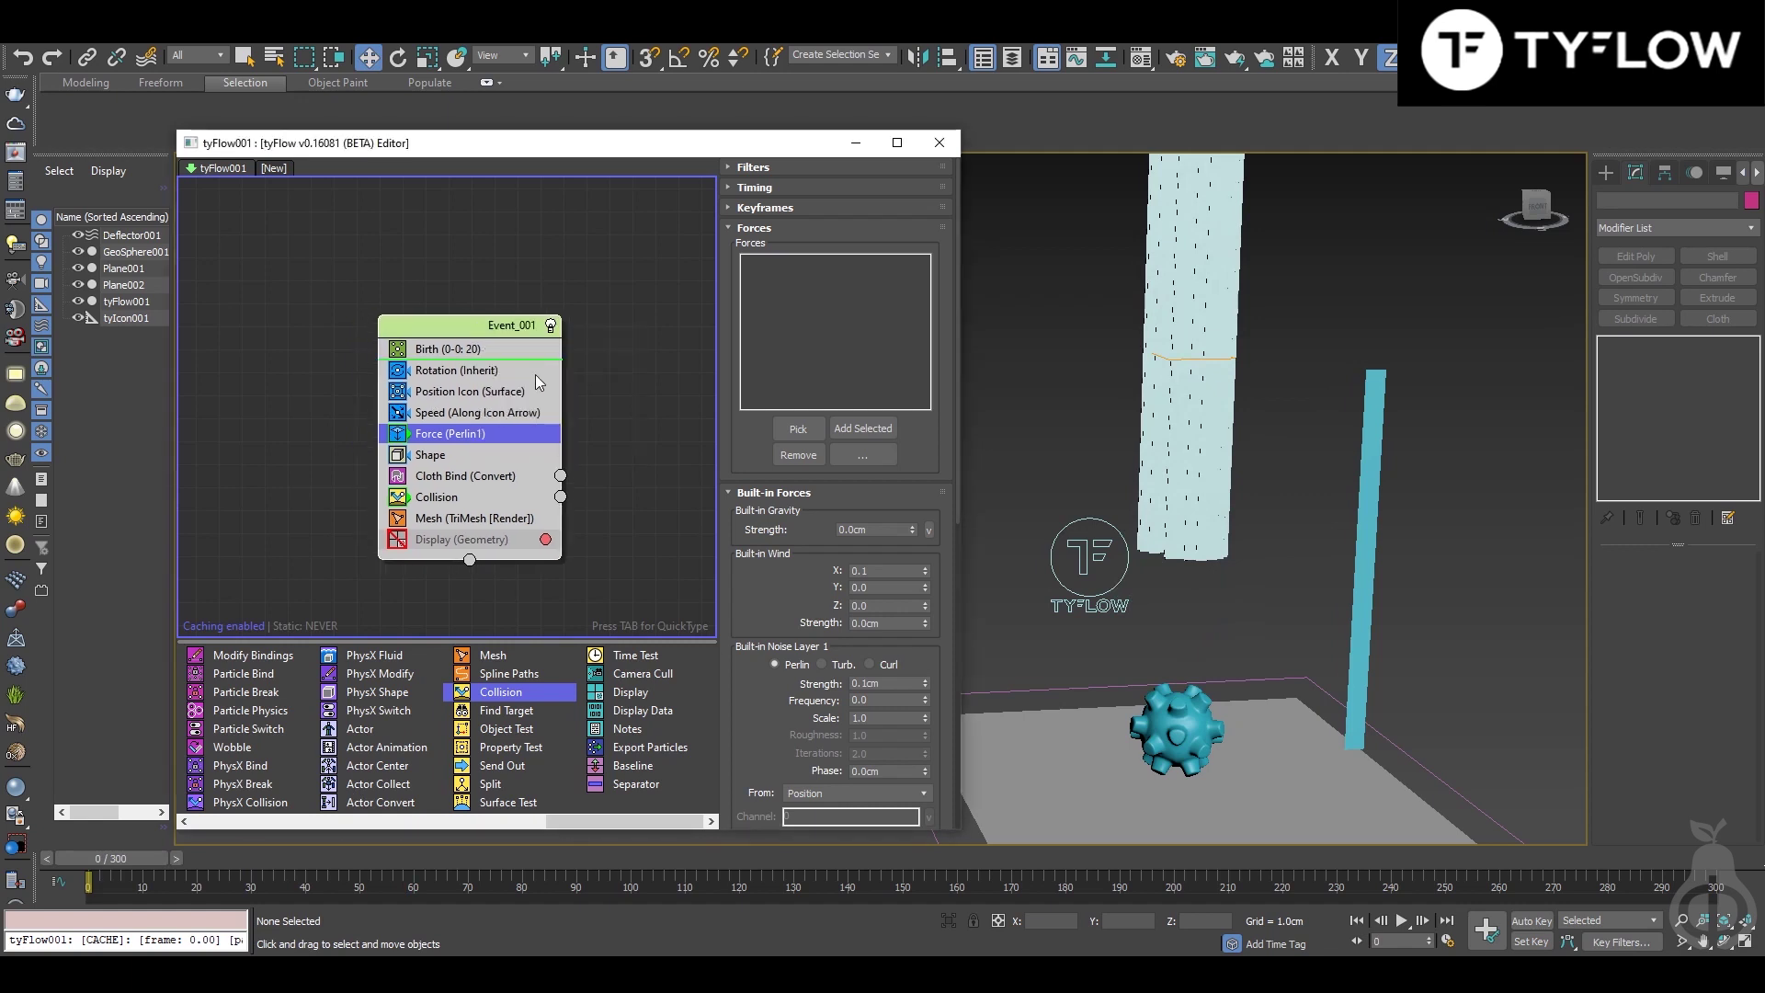
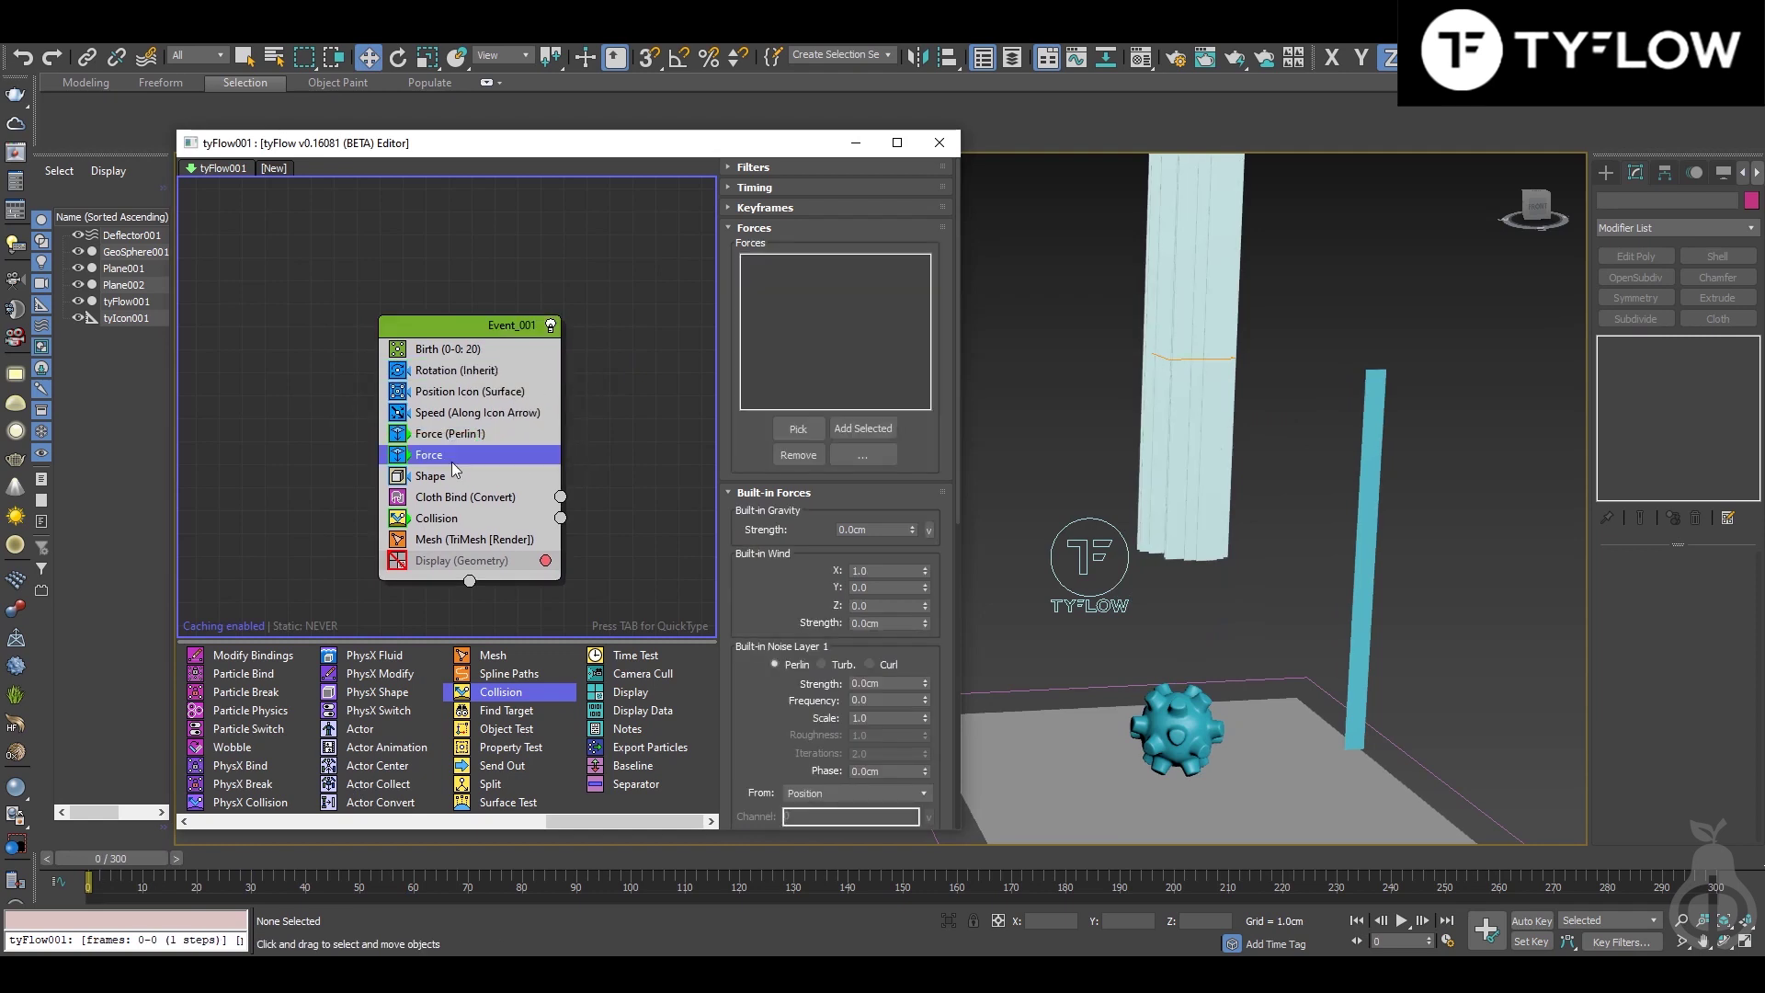
Step: Set the new Force operator's built-in gravity strength to -1 cm and test the first frames
{"action": "left_click", "coordinate": [863, 531]}
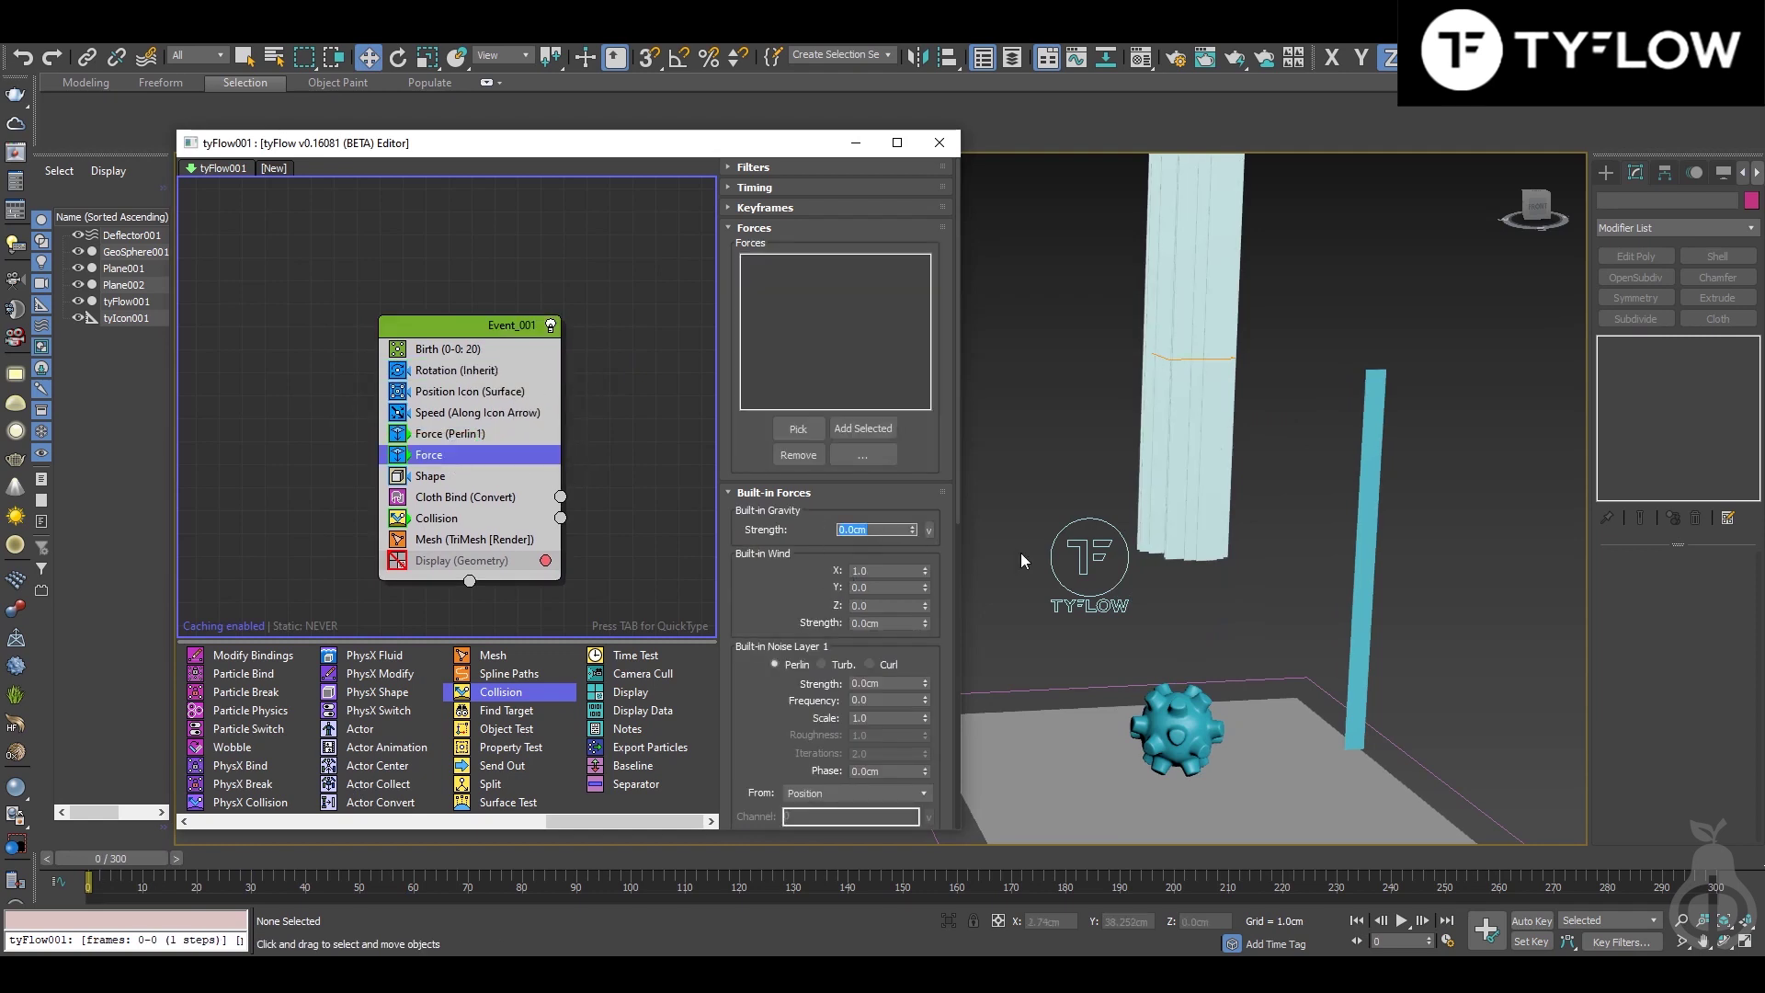
{"action": "type", "text": "1"}
{"action": "key", "text": "Return"}
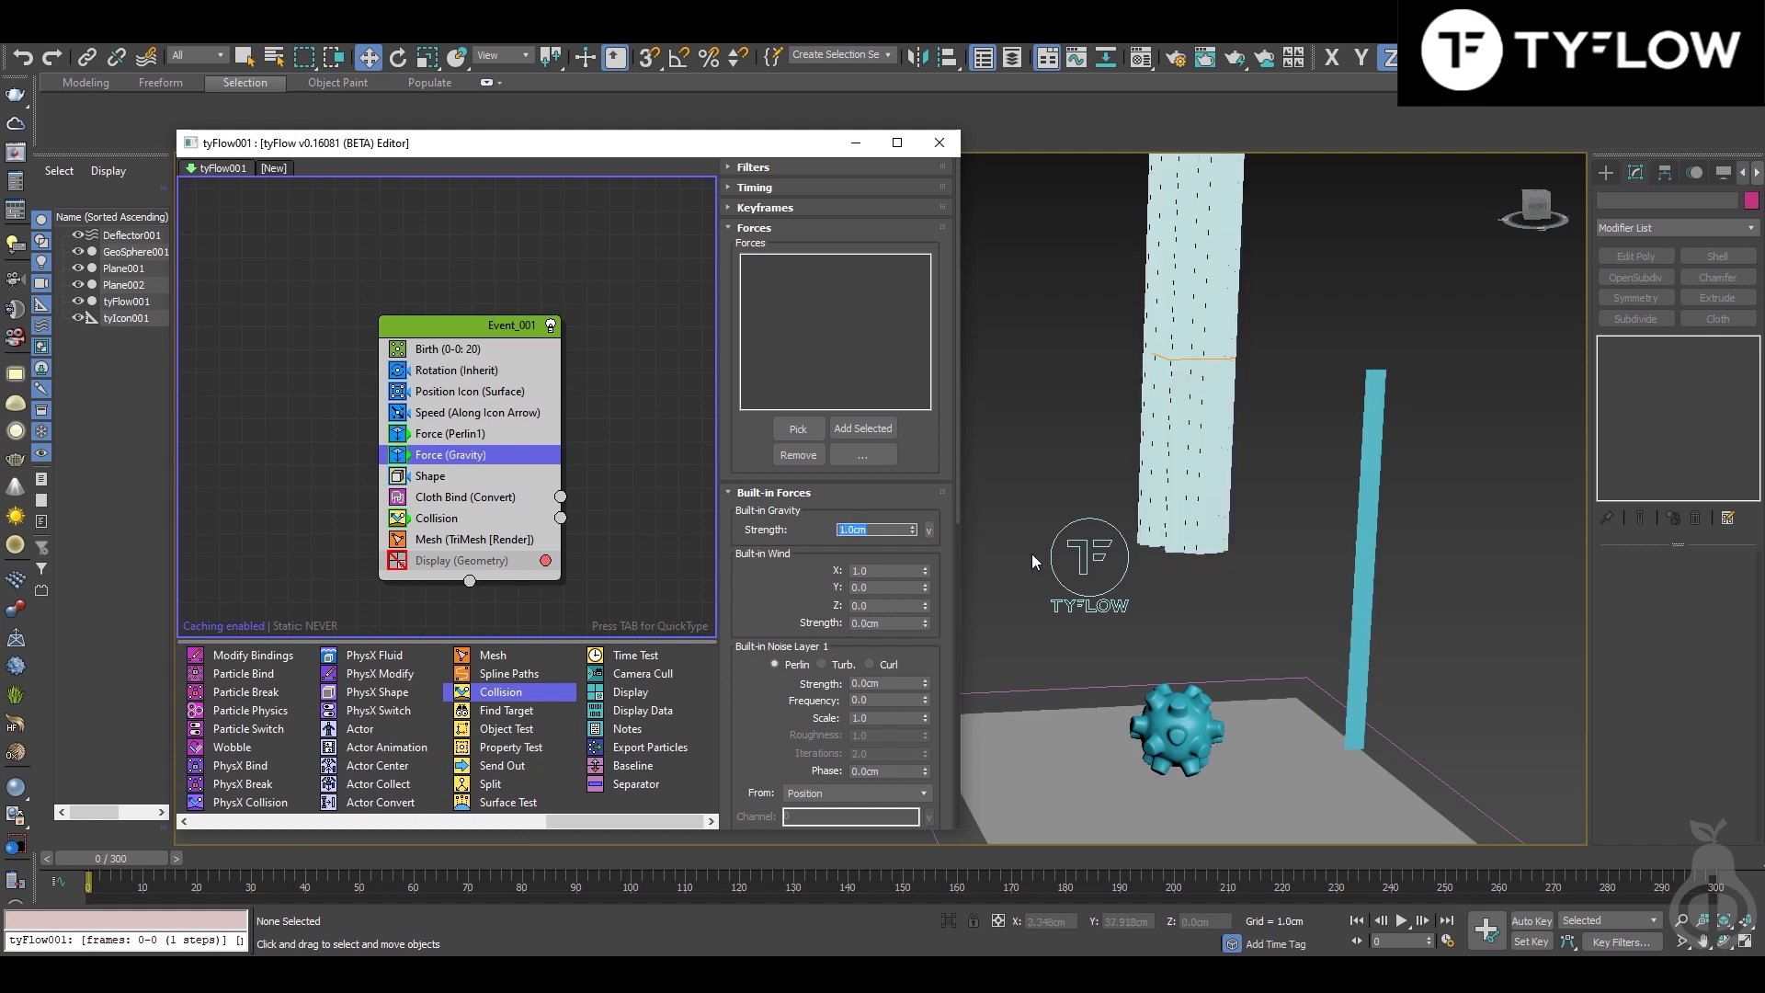
{"action": "key", "text": "Return"}
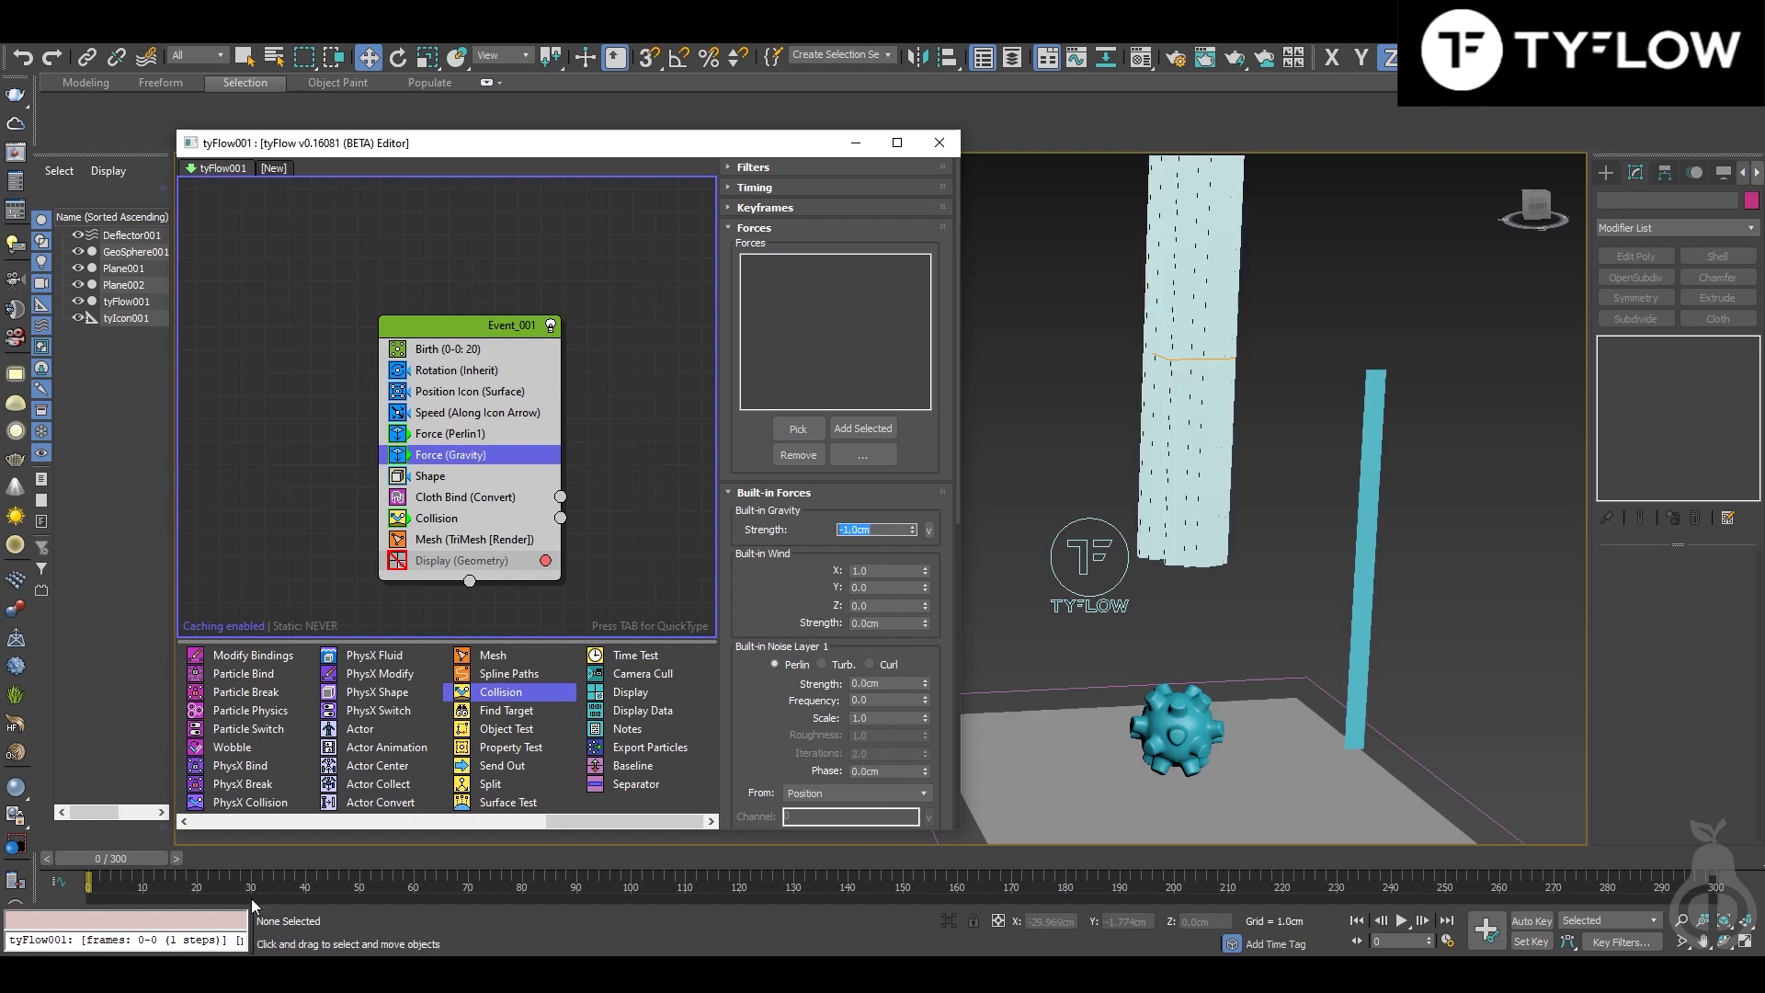
{"action": "mouse_move", "coordinate": [134, 859]}
{"action": "left_mouse_down"}
{"action": "mouse_move", "coordinate": [178, 840]}
{"action": "mouse_move", "coordinate": [129, 831]}
{"action": "left_mouse_up"}
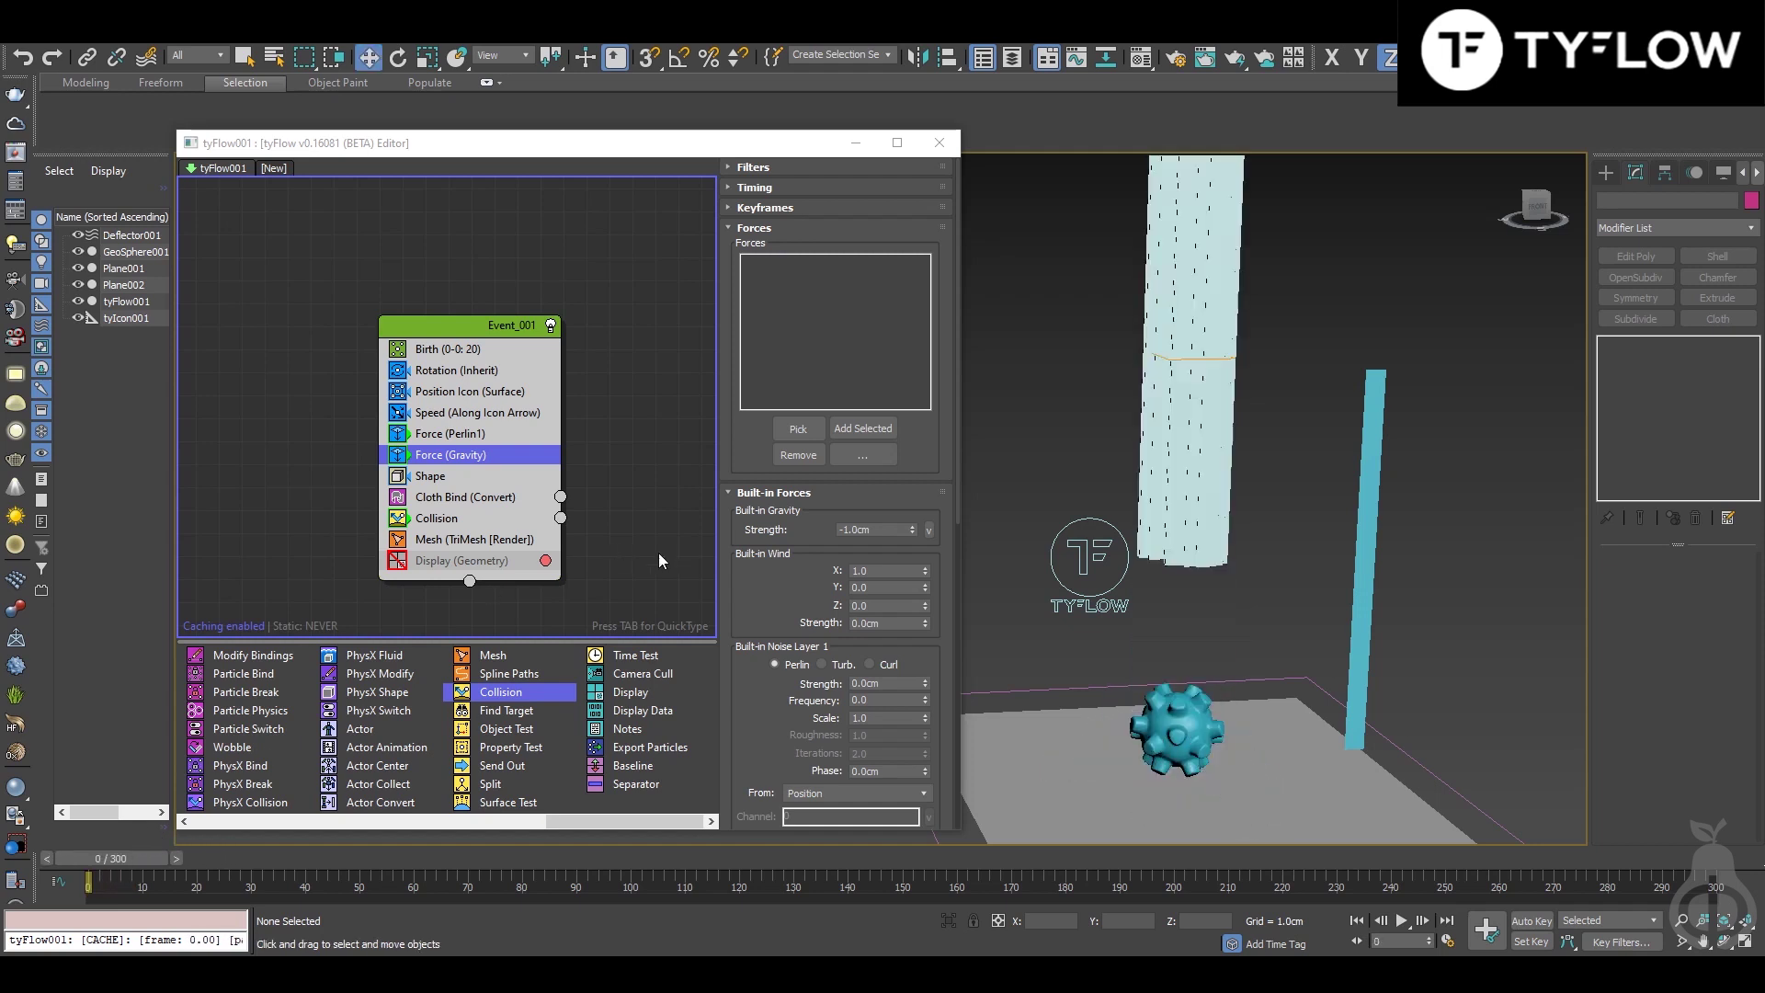
Step: Set the Force operator's gravity strength to -0.2 cm and advance the simulation to frame 9
{"action": "double_click", "coordinate": [856, 531]}
{"action": "type", "text": "0.2"}
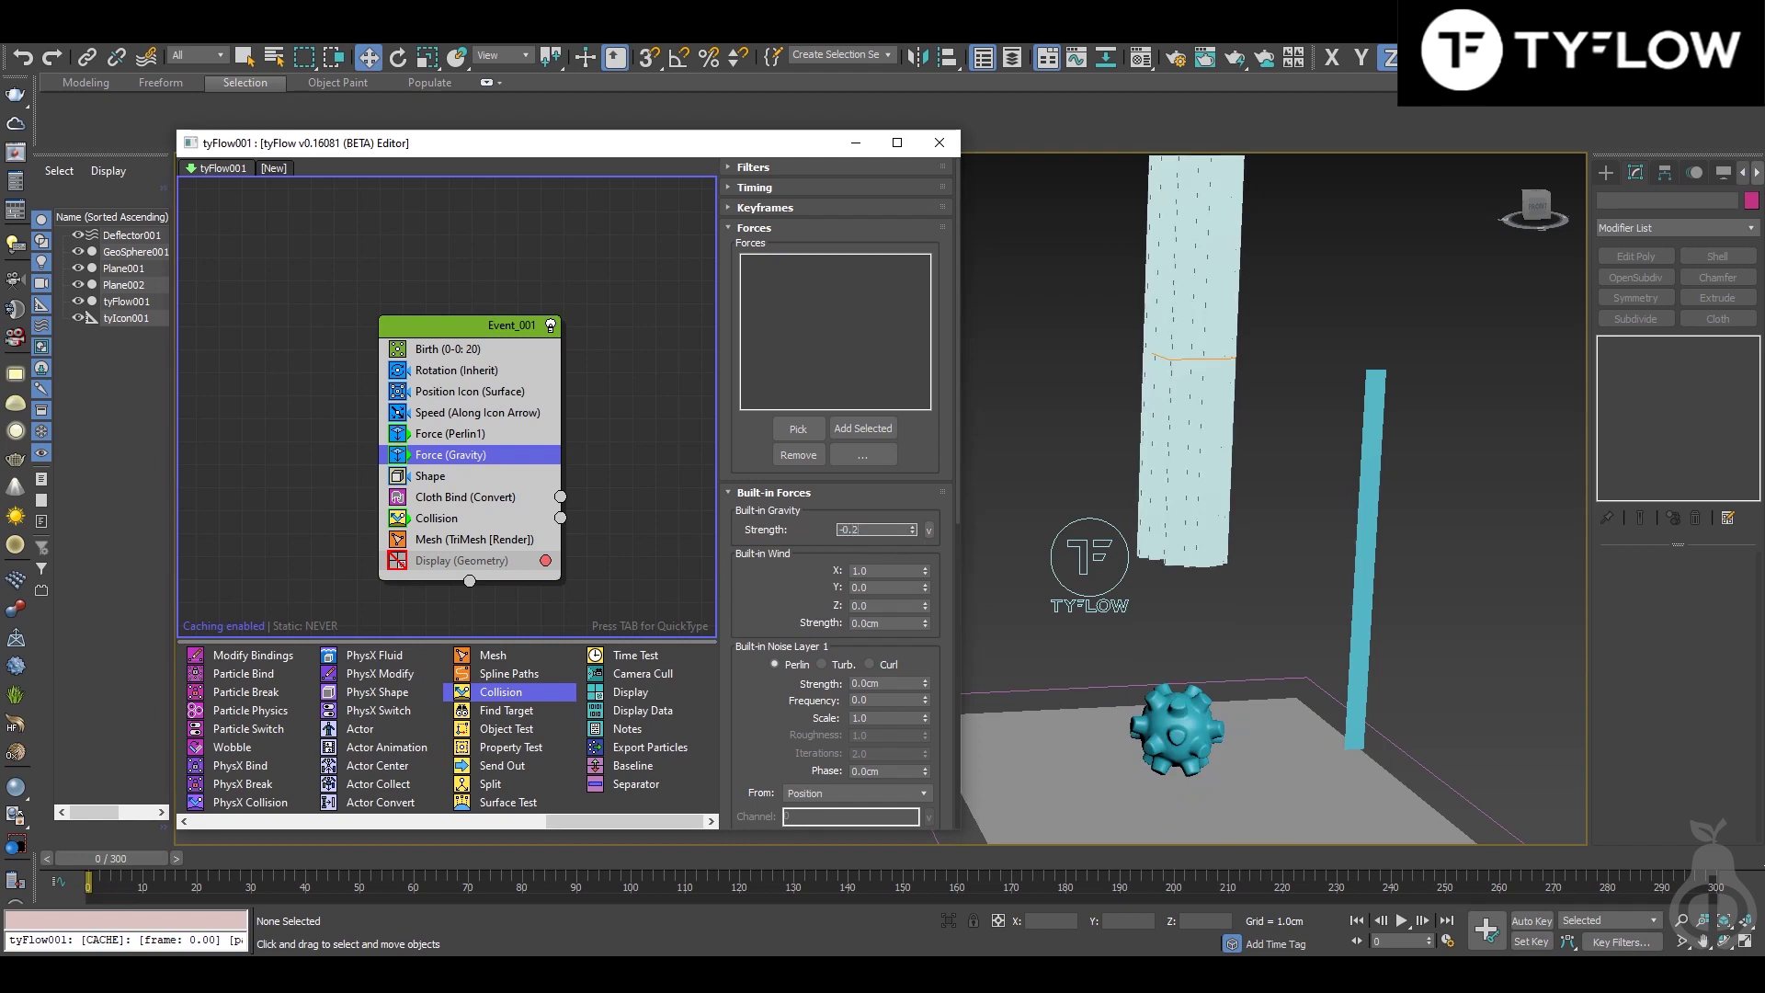
{"action": "key", "text": "Return"}
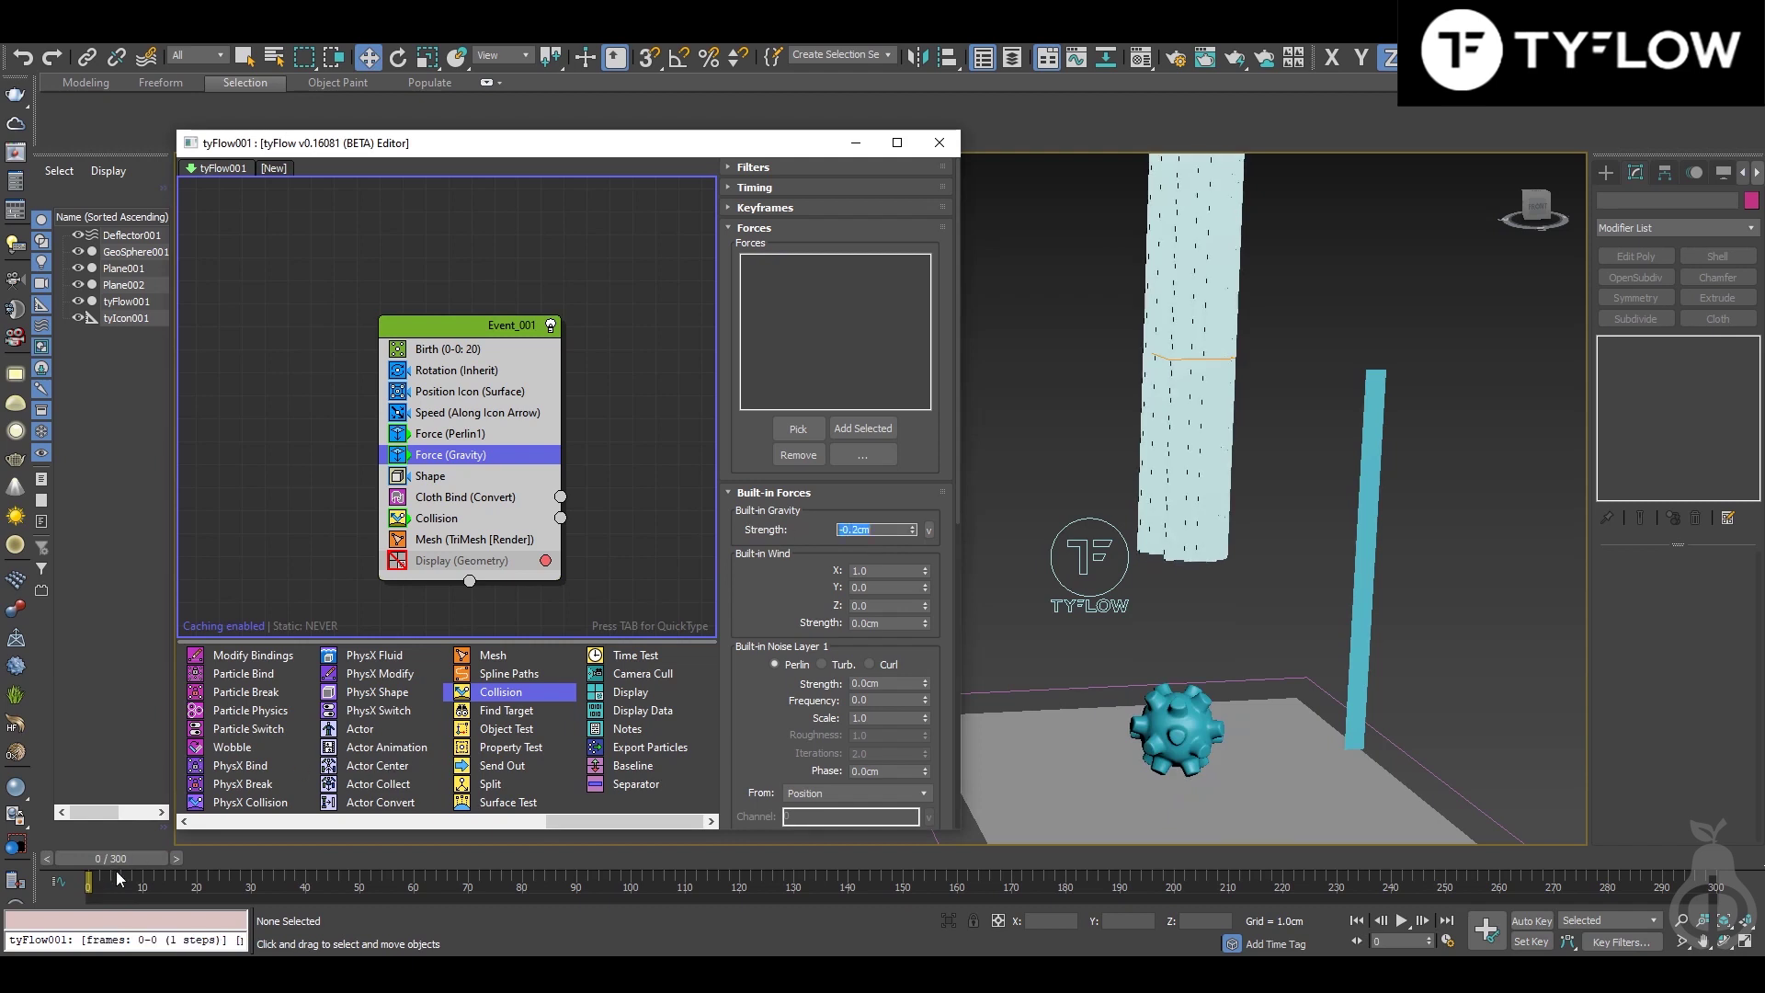
{"action": "left_click_drag", "start_coordinate": [113, 862], "coordinate": [157, 857]}
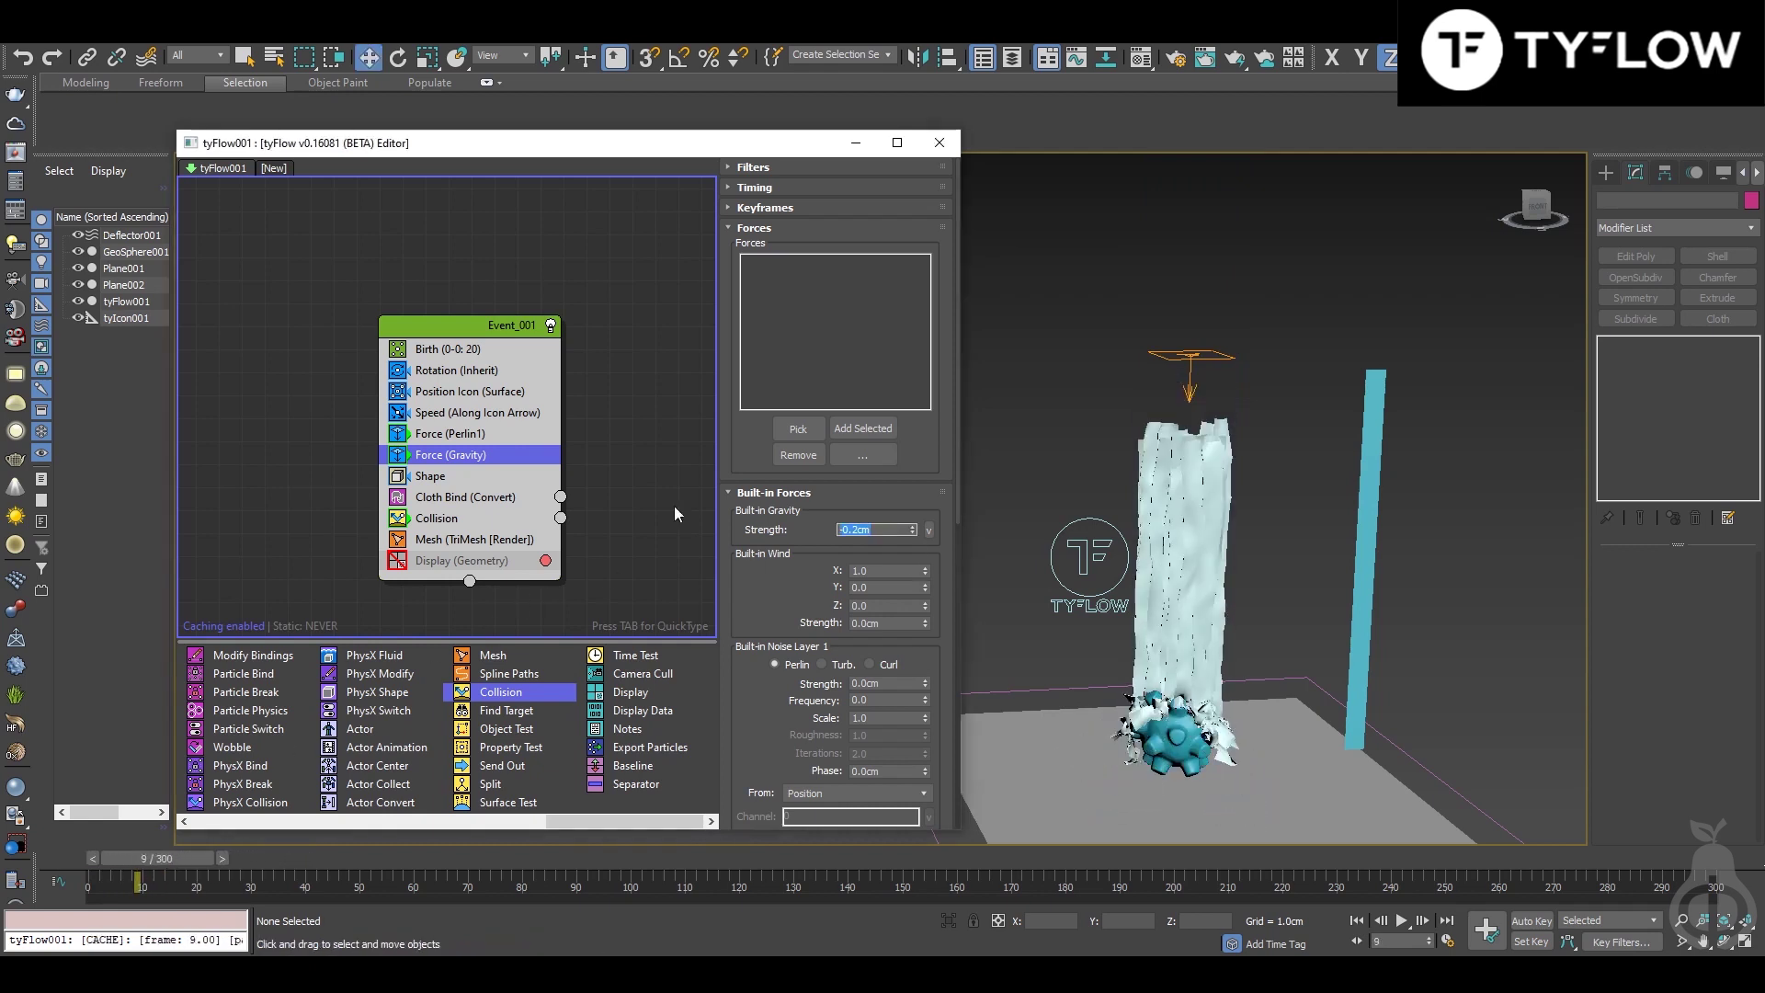
Step: Set the Force operator's gravity strength to -0.01 cm and advance the simulation to frame 33
{"action": "type", "text": "-0.01"}
{"action": "key", "text": "Return"}
{"action": "mouse_move", "coordinate": [152, 856]}
{"action": "left_mouse_down"}
{"action": "mouse_move", "coordinate": [586, 851]}
{"action": "mouse_move", "coordinate": [143, 857]}
{"action": "left_mouse_up"}
{"action": "left_click_drag", "start_coordinate": [196, 797], "coordinate": [264, 784]}
{"action": "key", "text": "w"}
Step: Disable the Force (Gravity) operator and advance the simulation to frame 101 to check the strips up close
{"action": "left_click", "coordinate": [398, 457]}
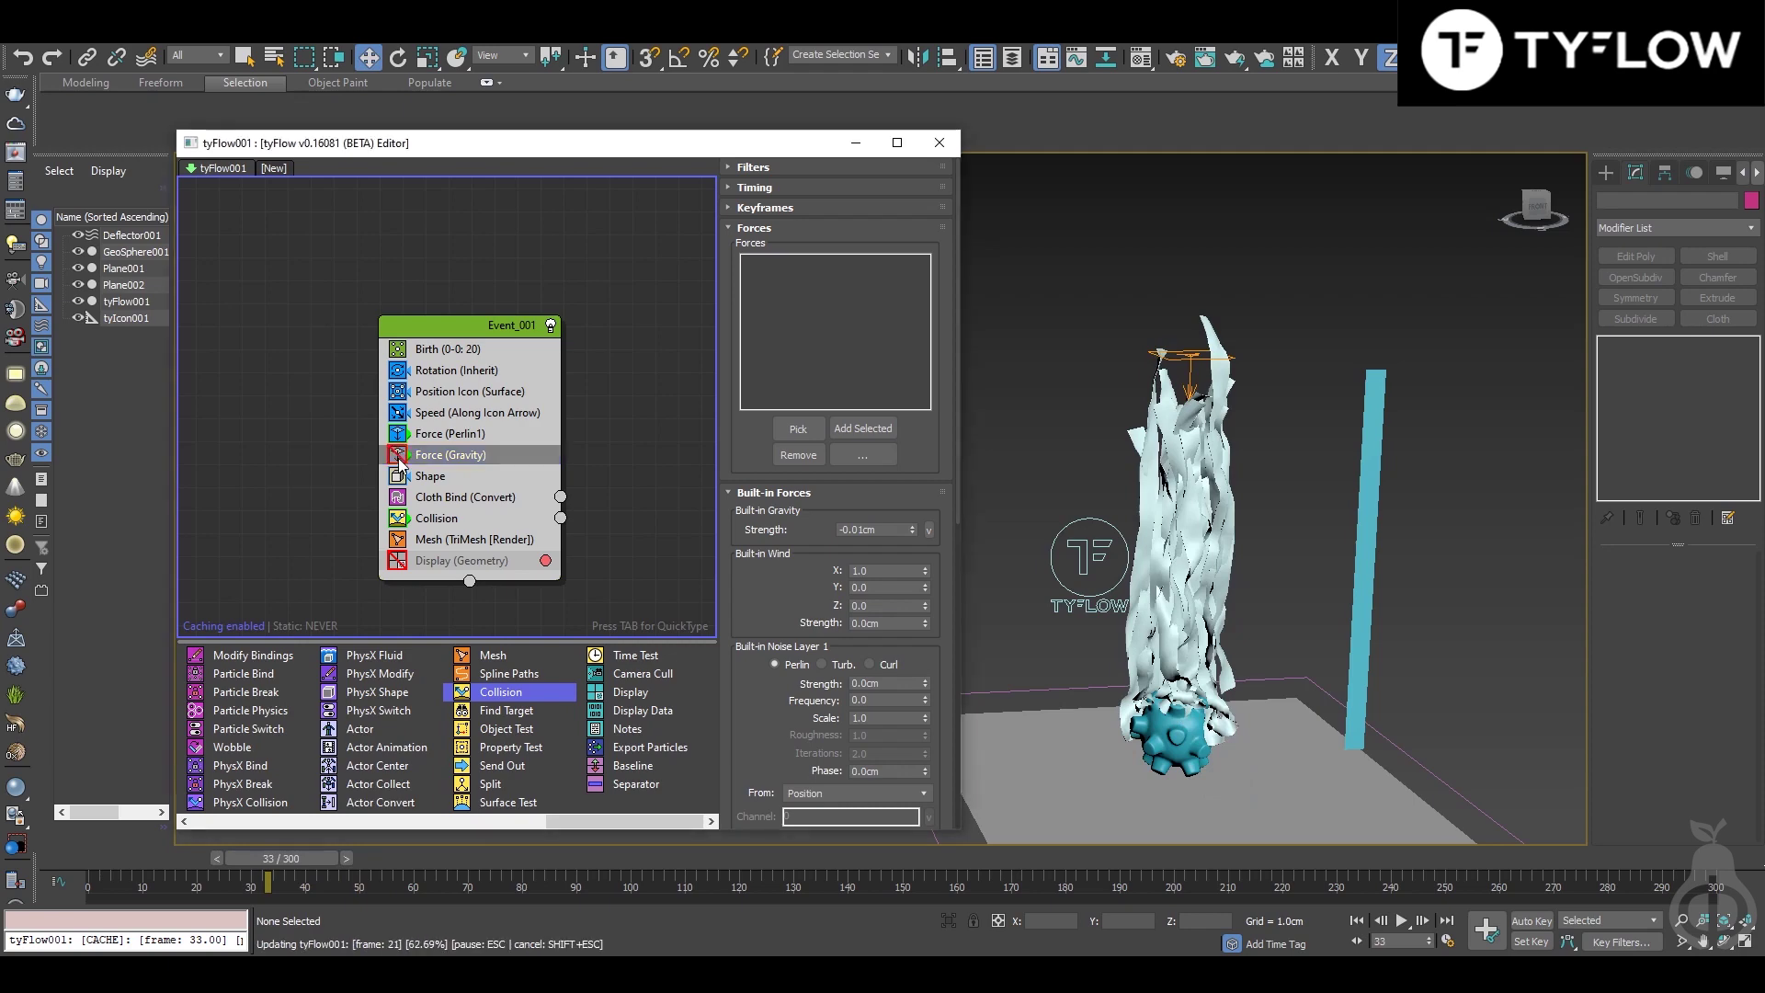
{"action": "left_click_drag", "start_coordinate": [240, 856], "coordinate": [648, 876]}
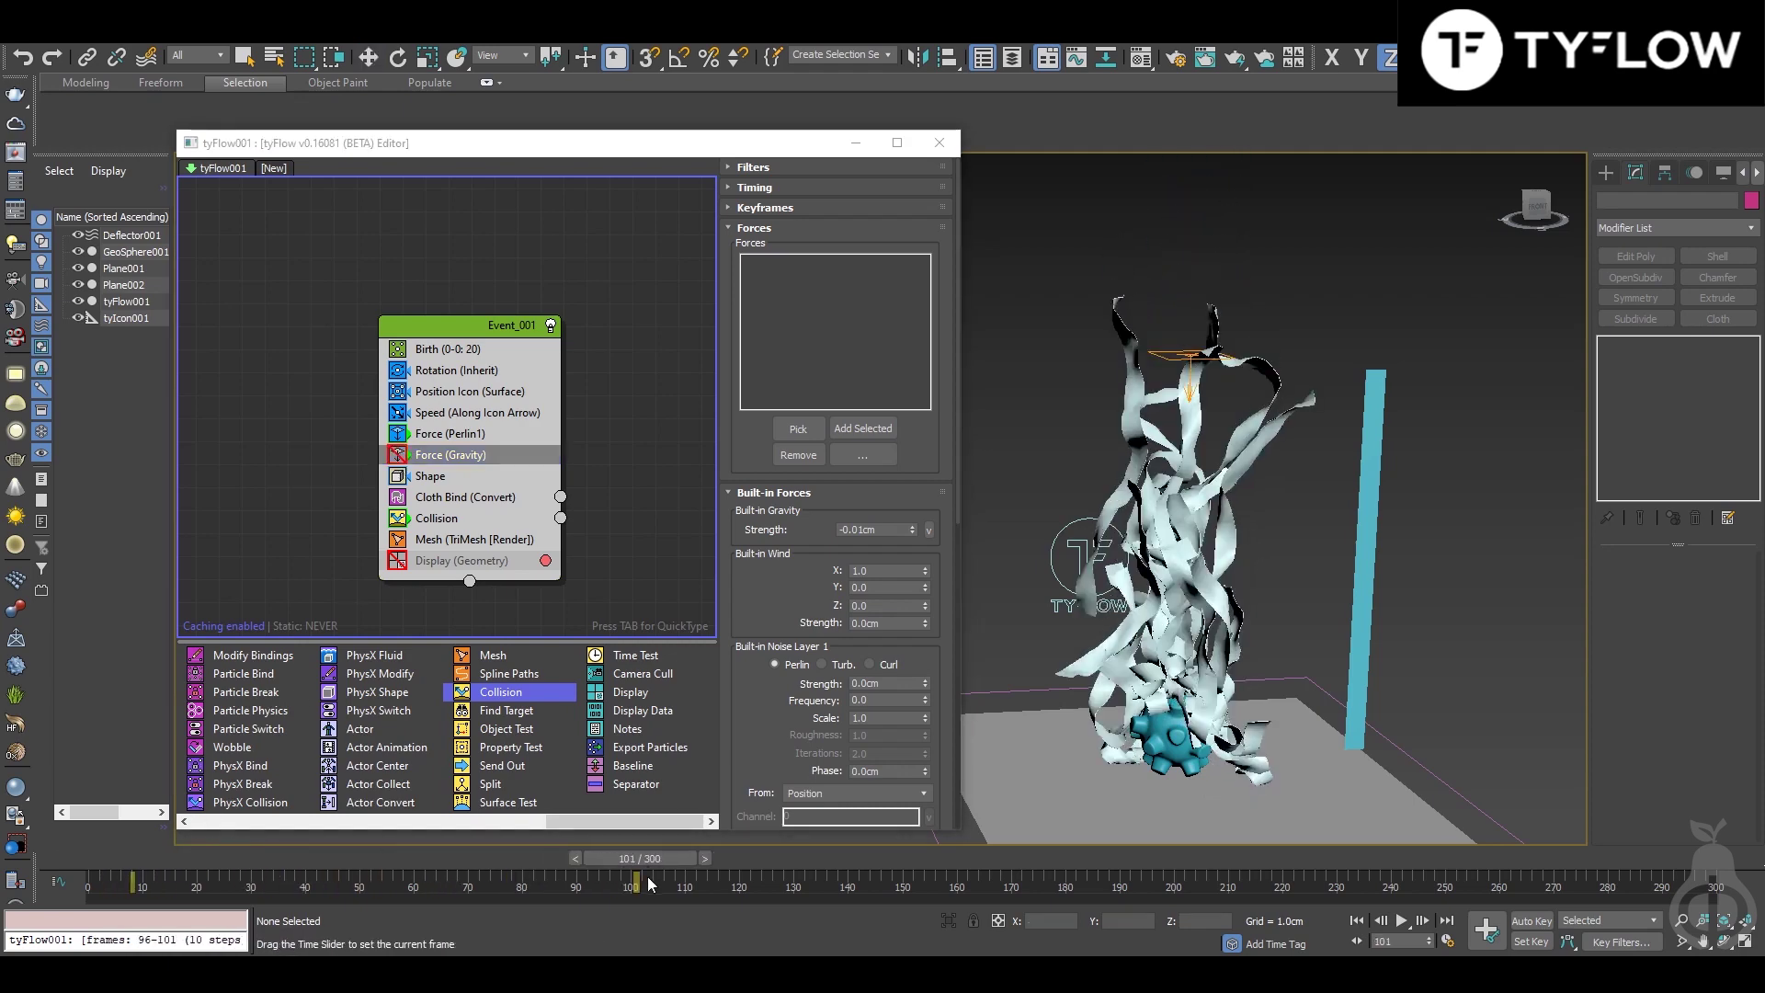
{"action": "middle_click_drag", "start_coordinate": [1256, 625], "coordinate": [1186, 634]}
{"action": "scroll", "coordinate": [1186, 634], "scroll_direction": "up", "scroll_amount": 2}
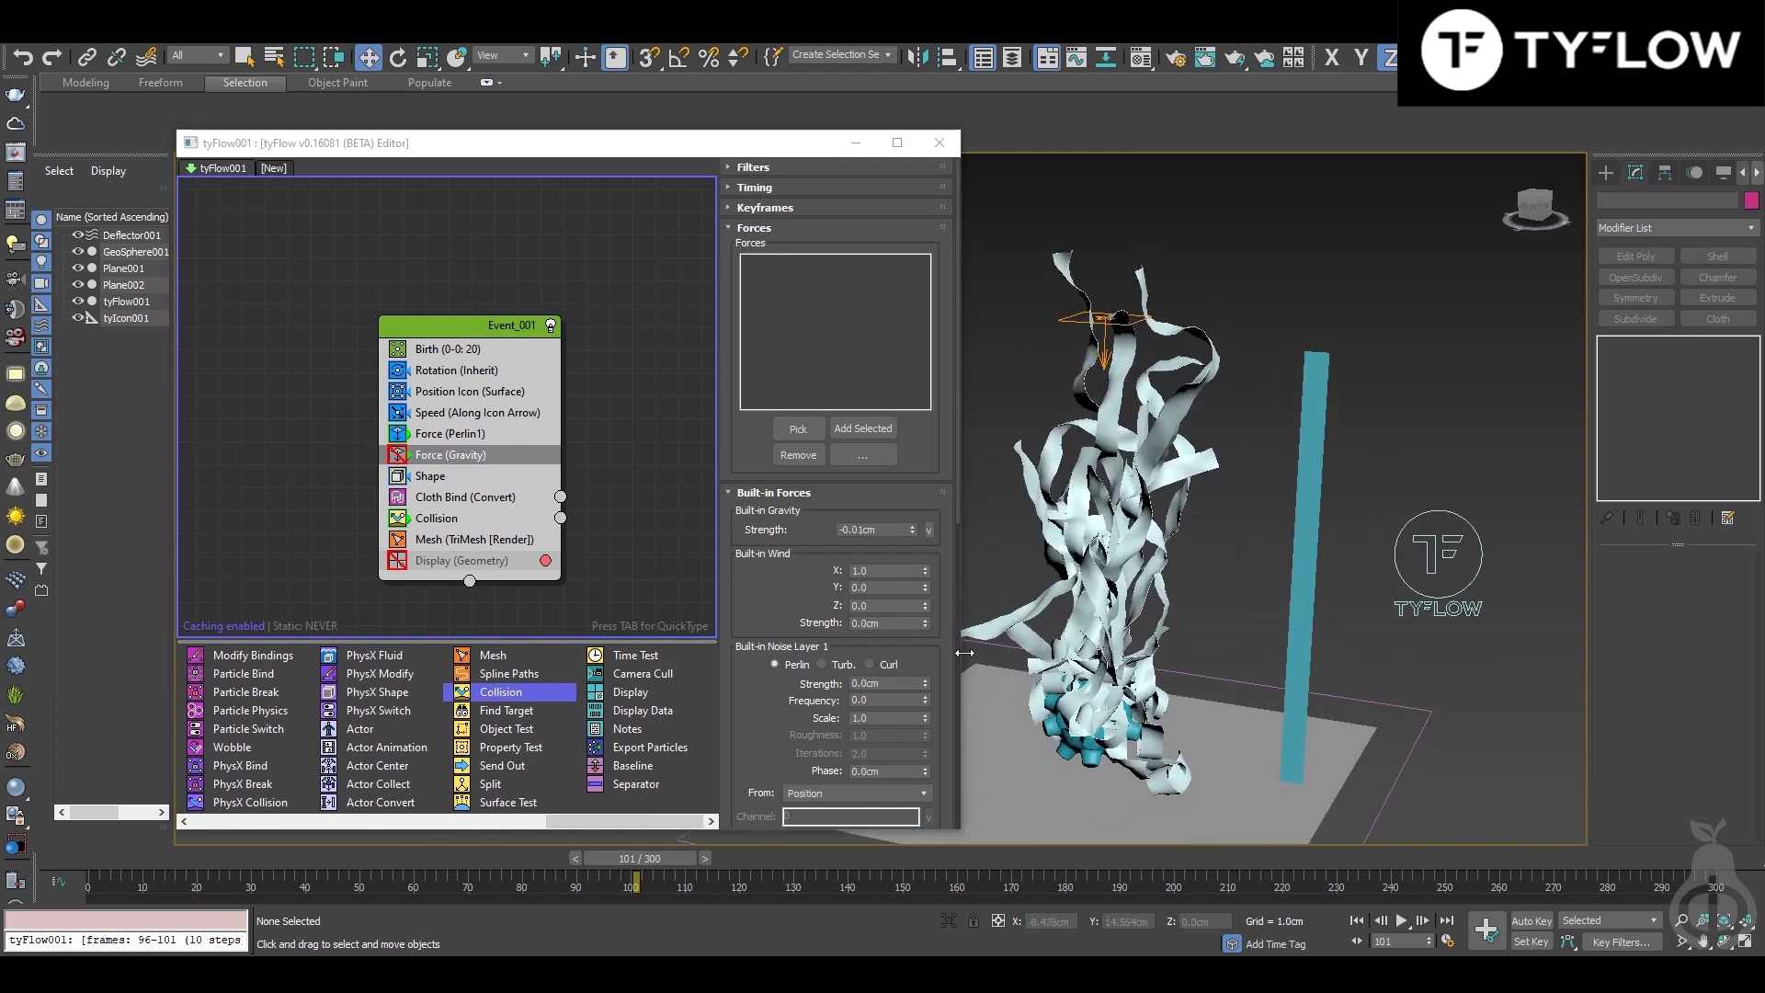
{"action": "scroll", "coordinate": [1103, 664], "scroll_direction": "up", "scroll_amount": 4}
Step: Examine the simulated strips' mesh density with edged faces shown and return to frame 14
{"action": "left_click", "coordinate": [1103, 664]}
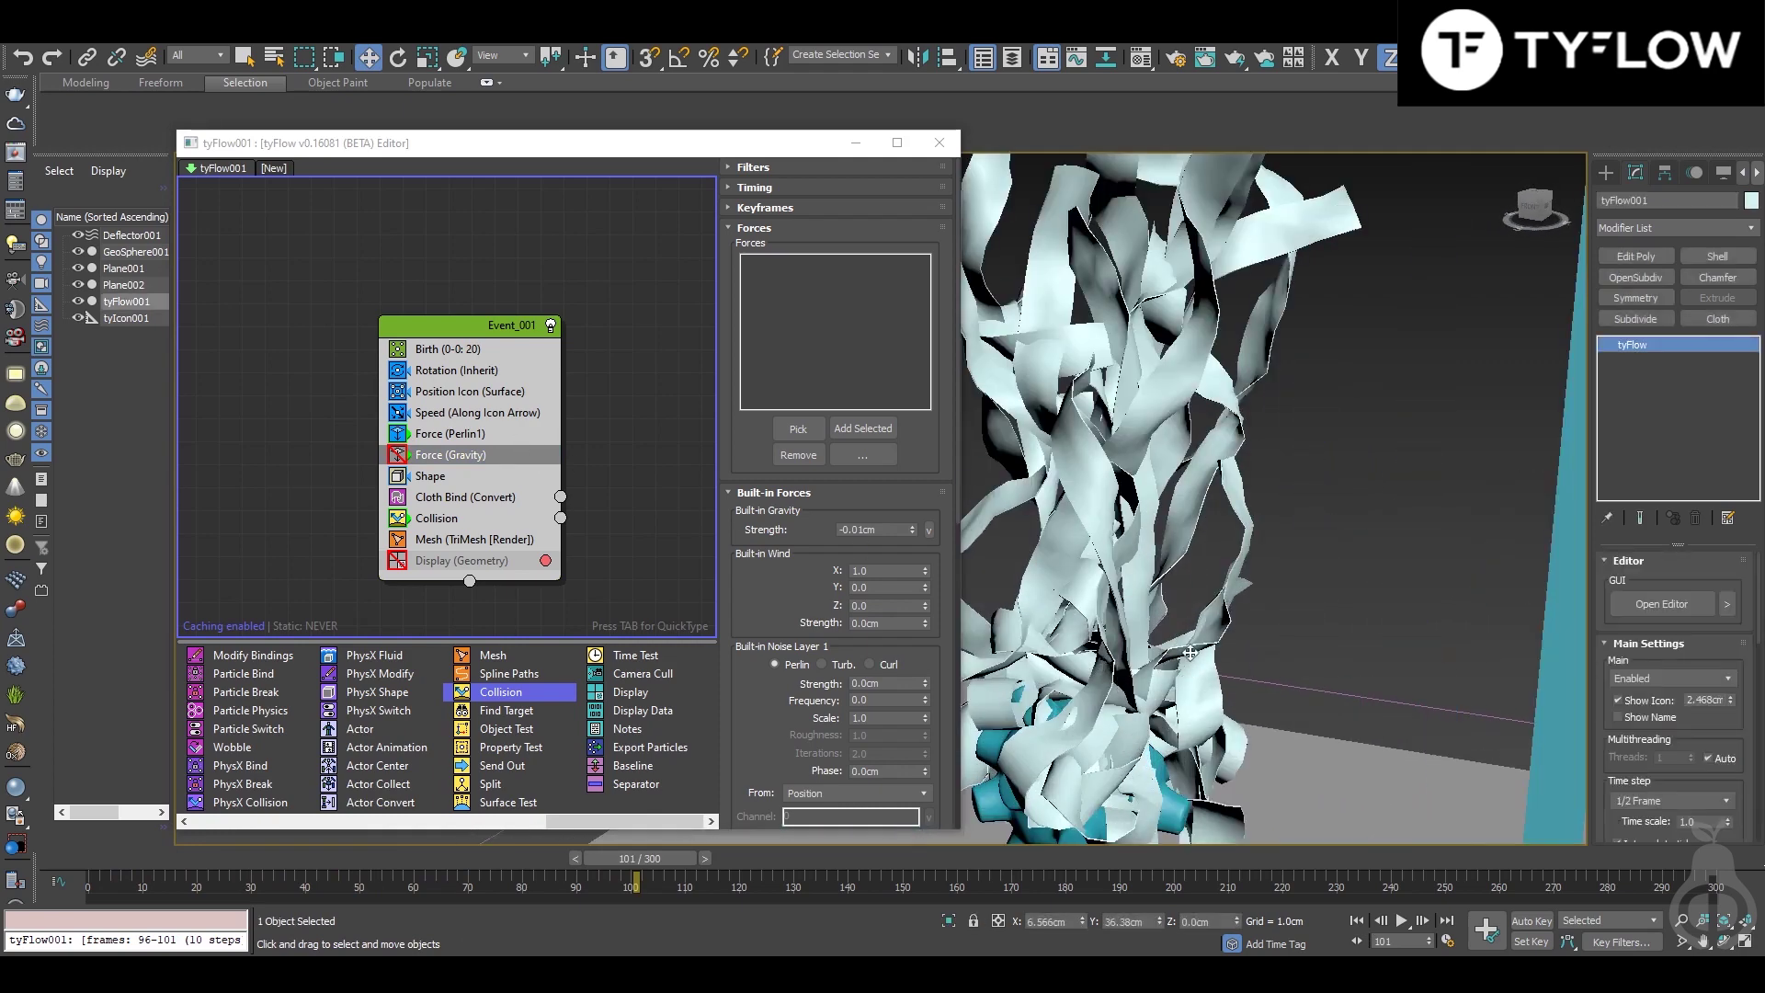
{"action": "scroll", "coordinate": [1179, 596], "scroll_direction": "down", "scroll_amount": 3}
{"action": "key", "text": "F4"}
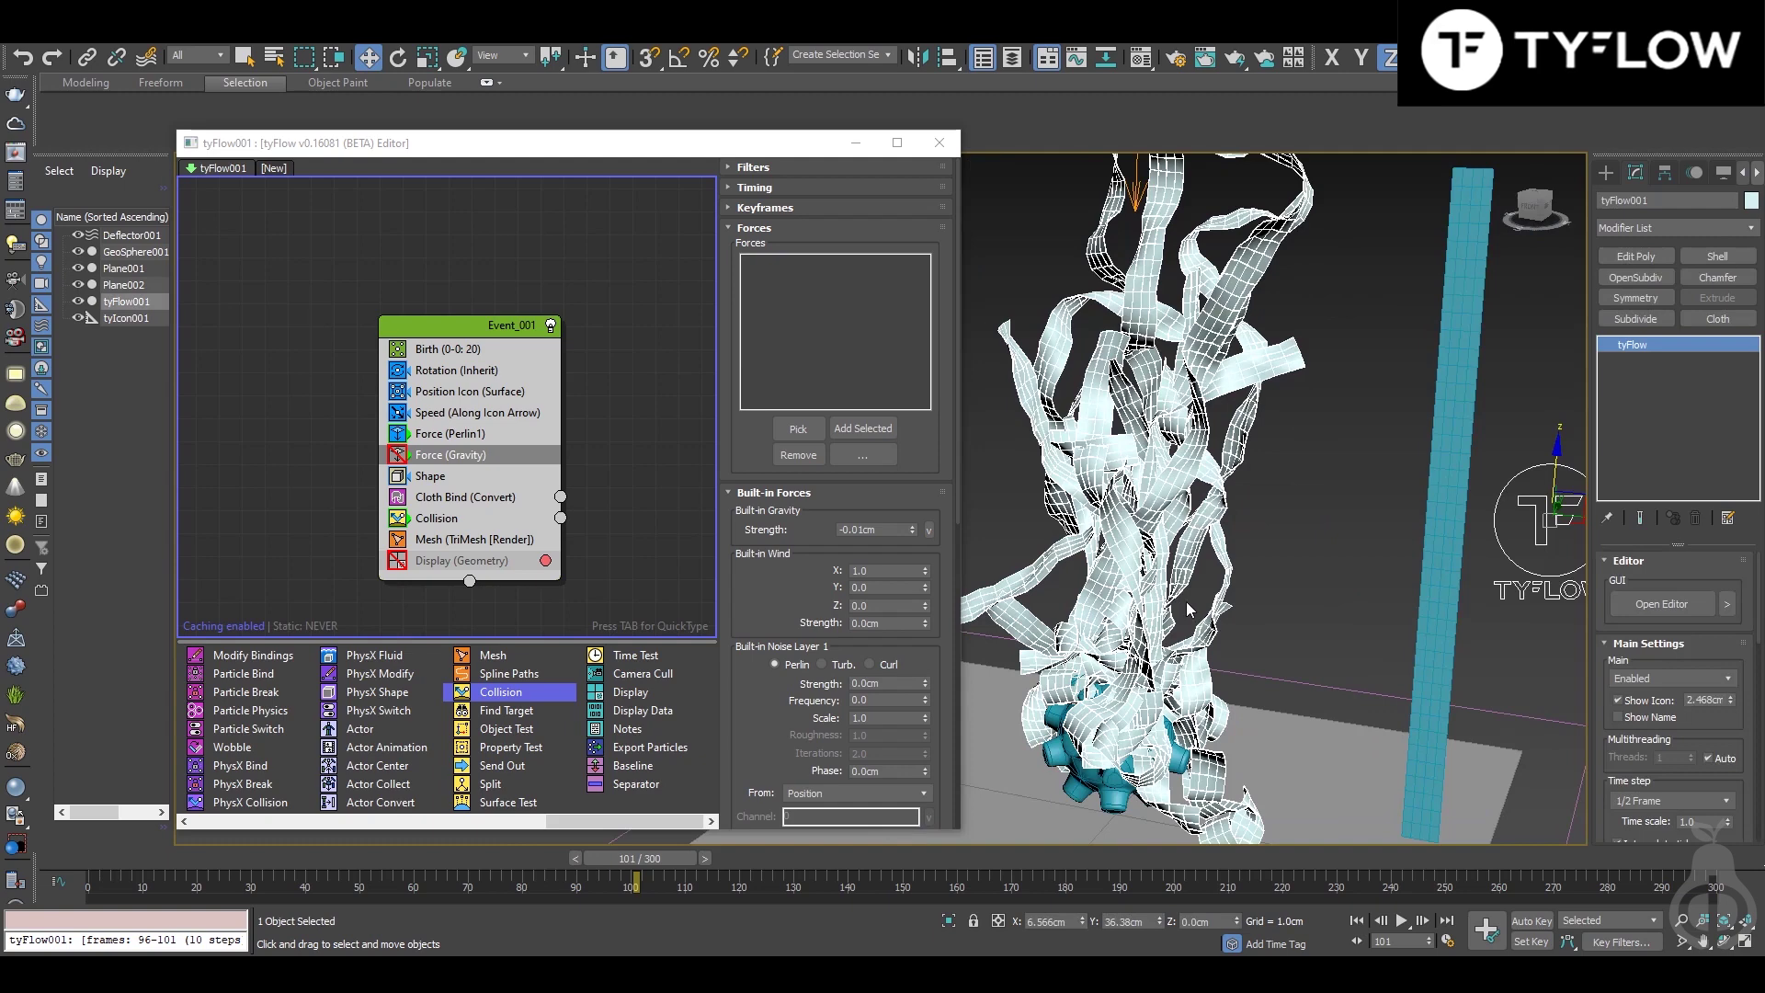
{"action": "key", "text": "F4"}
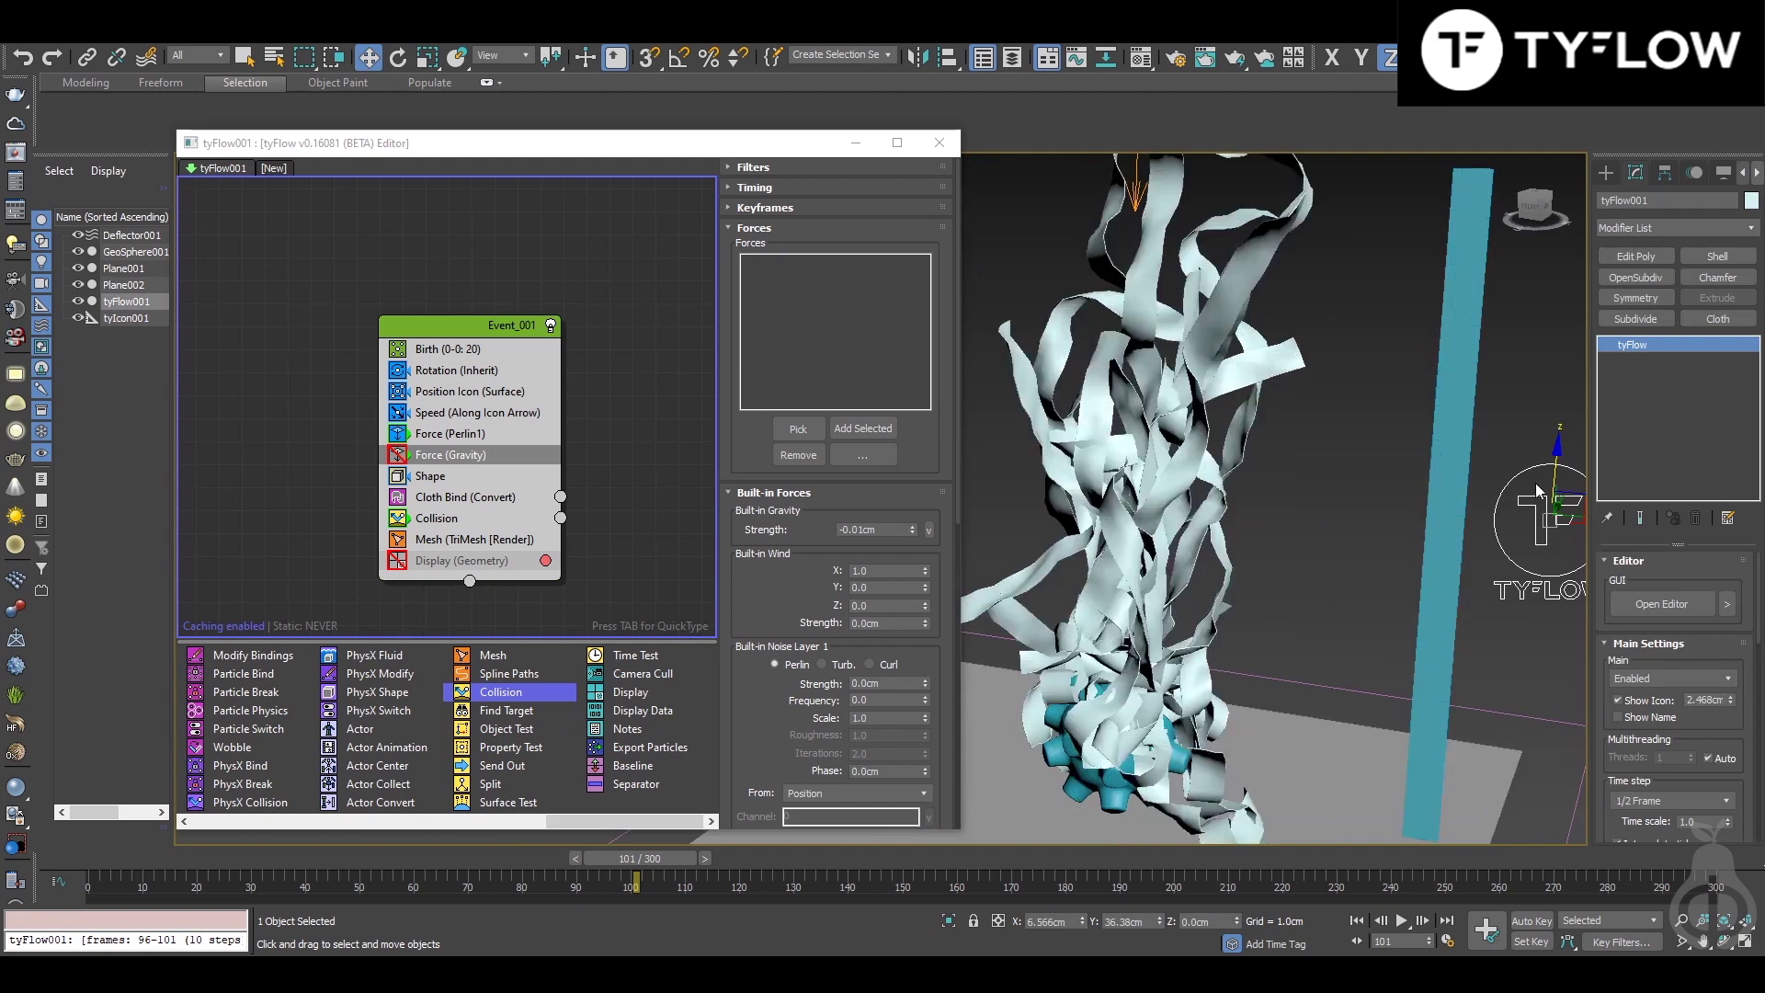
{"action": "key", "text": "F4"}
{"action": "left_click_drag", "start_coordinate": [292, 849], "coordinate": [189, 880]}
{"action": "key", "text": "F4"}
{"action": "key", "text": "w"}
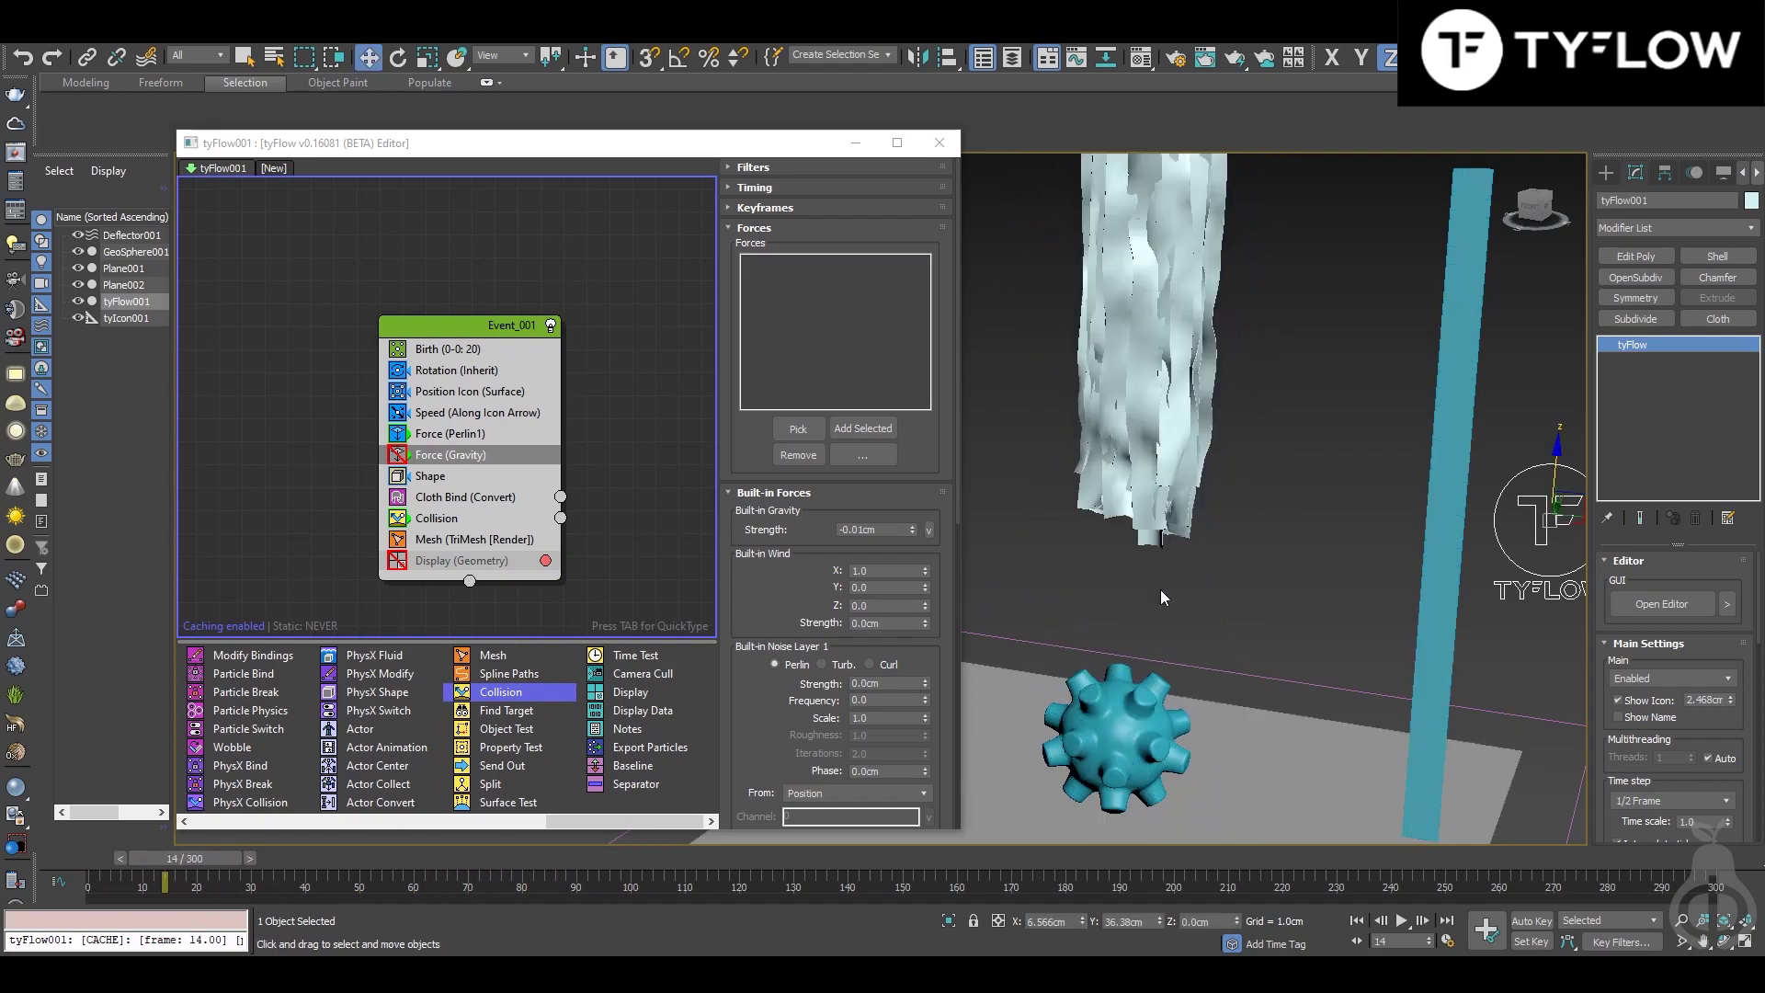
Step: Try an OpenSubdiv modifier on the source paper strip Plane001 and return to frame 0
{"action": "left_click", "coordinate": [1445, 498]}
{"action": "key", "text": "F4"}
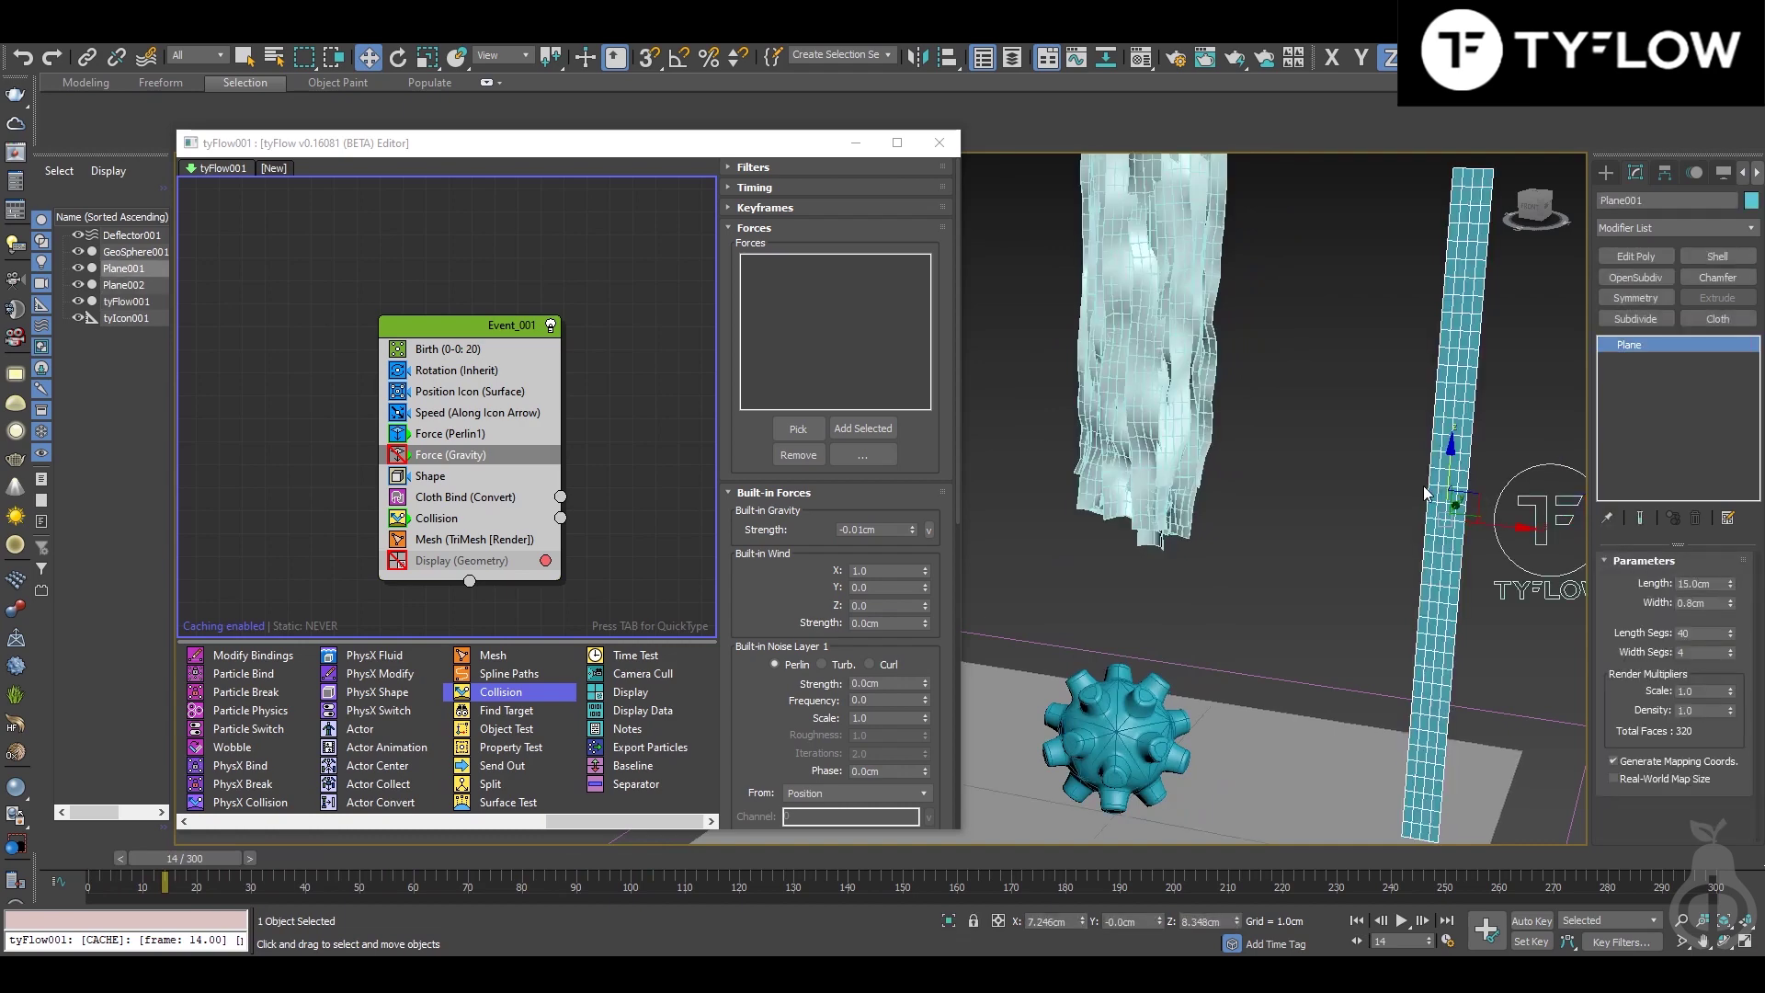
{"action": "middle_click_drag", "start_coordinate": [1423, 486], "coordinate": [1373, 536]}
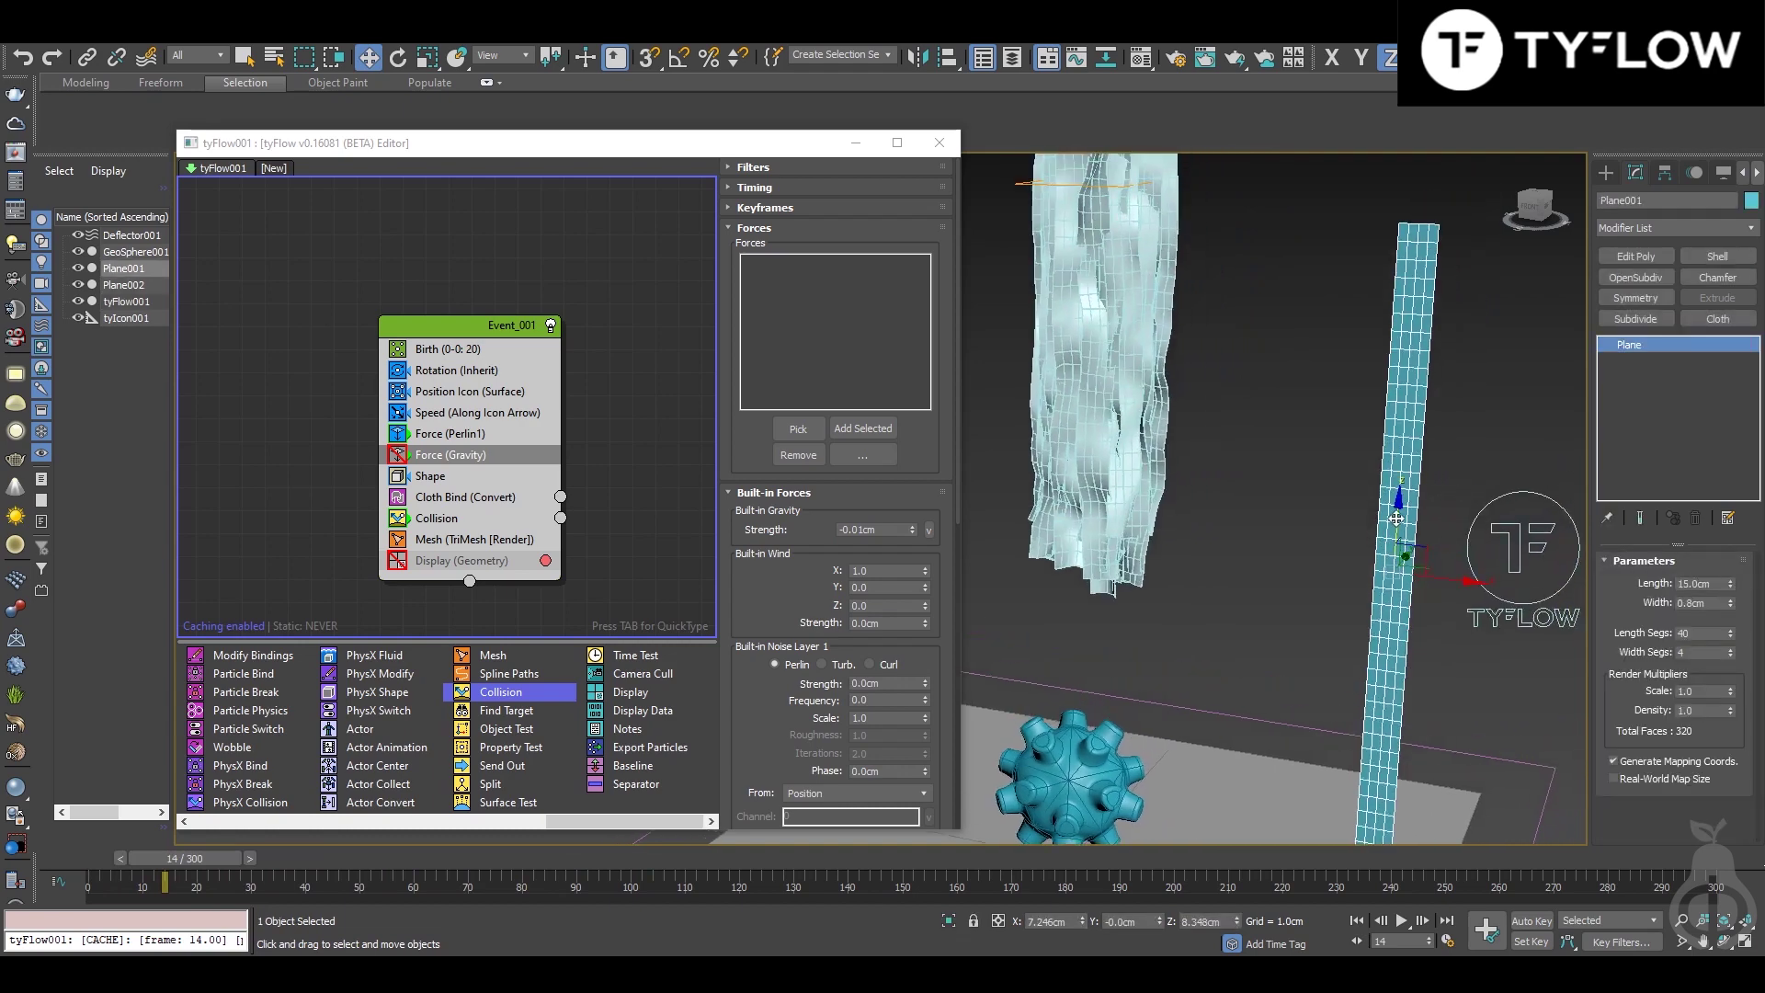
{"action": "left_click", "coordinate": [1651, 282]}
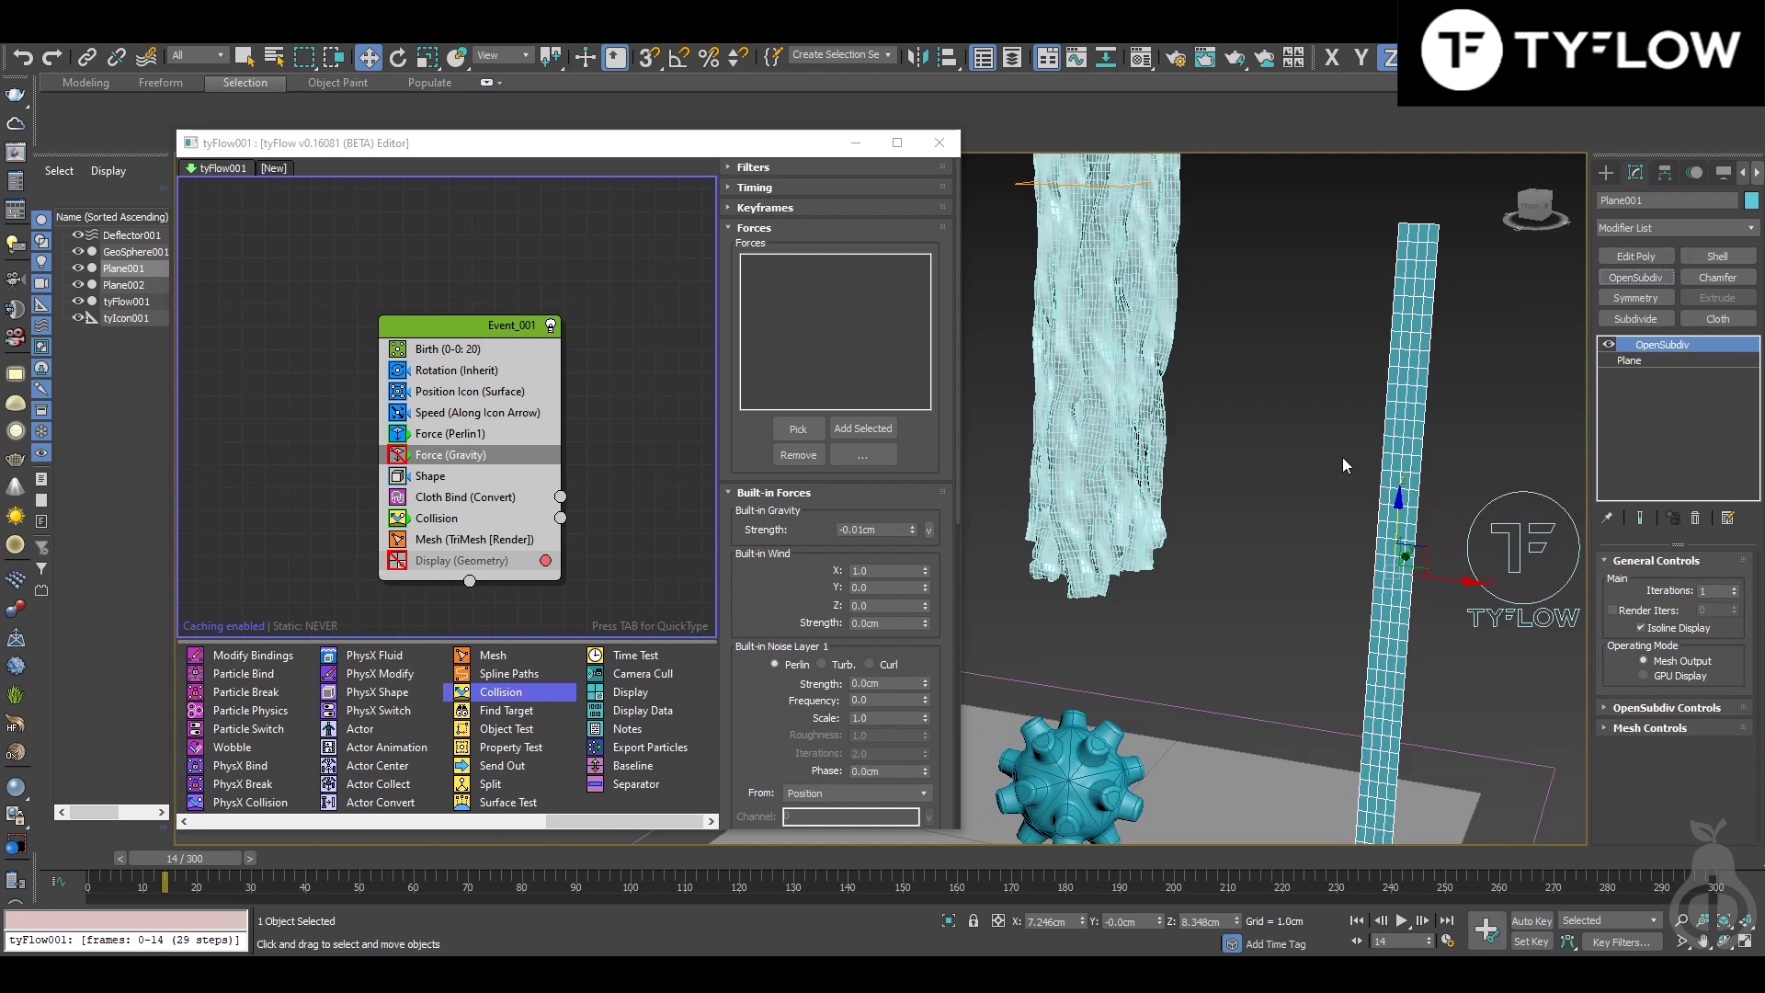
{"action": "middle_click_drag", "start_coordinate": [1274, 476], "coordinate": [1222, 478], "text": "alt"}
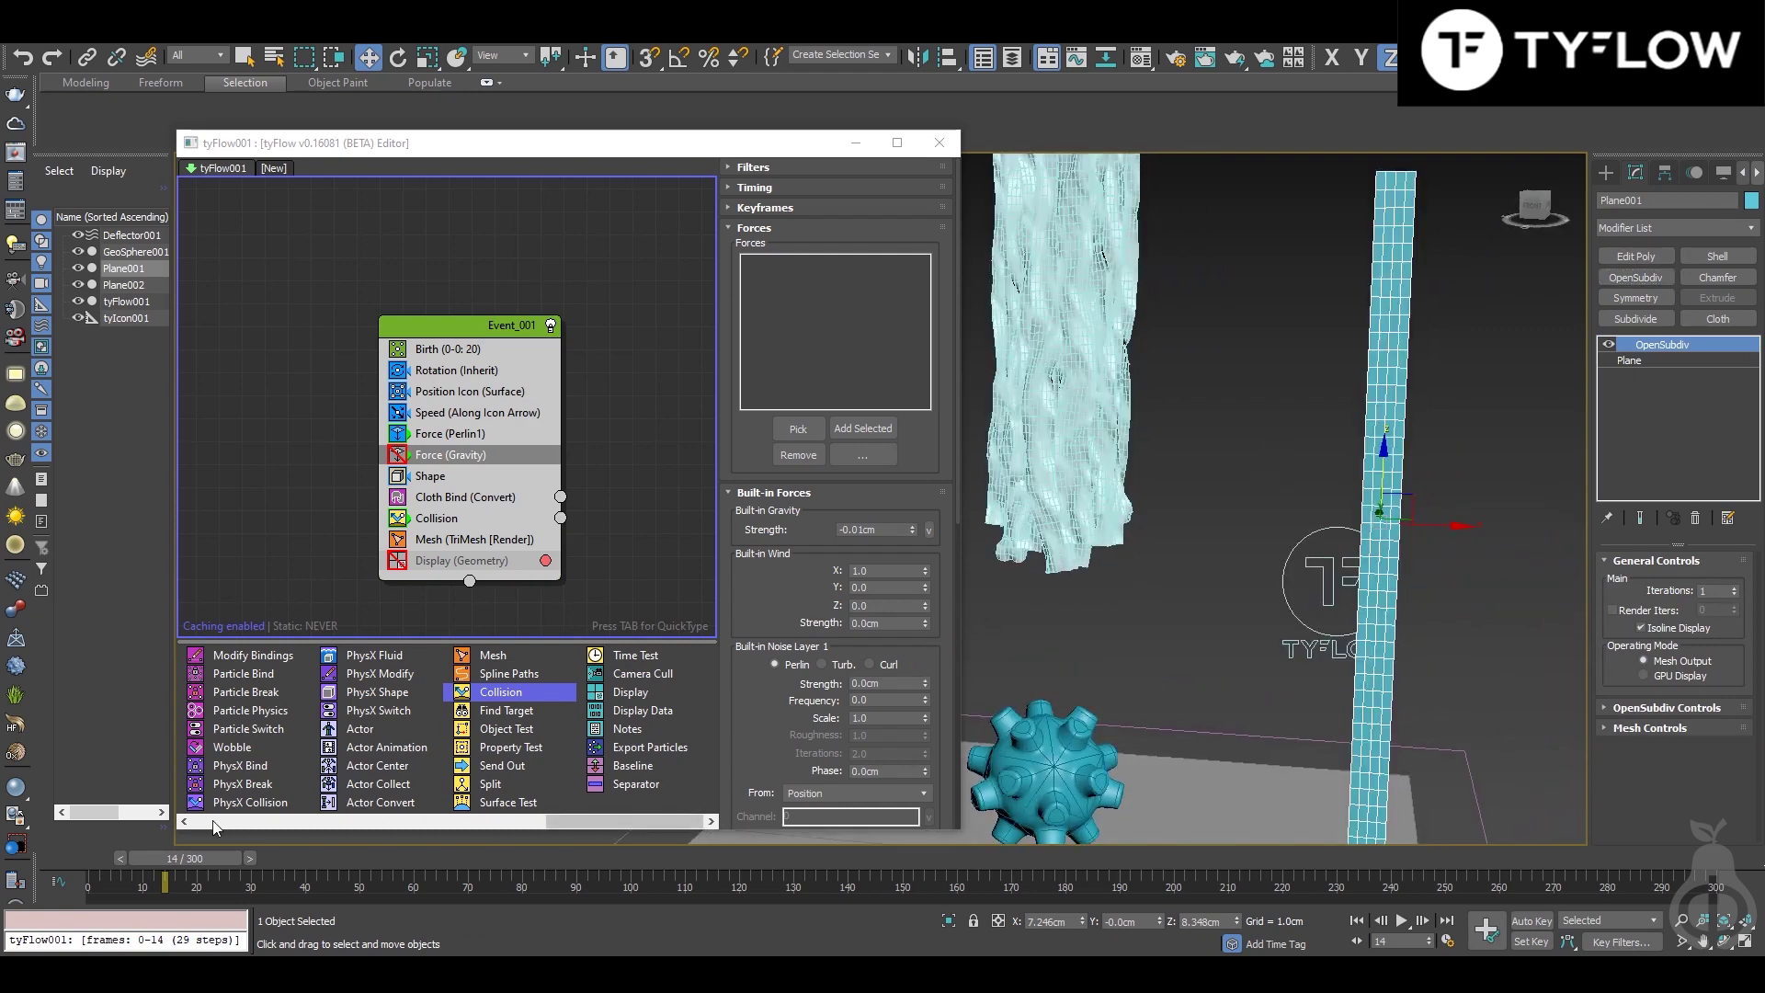
{"action": "left_click_drag", "start_coordinate": [149, 859], "coordinate": [102, 858]}
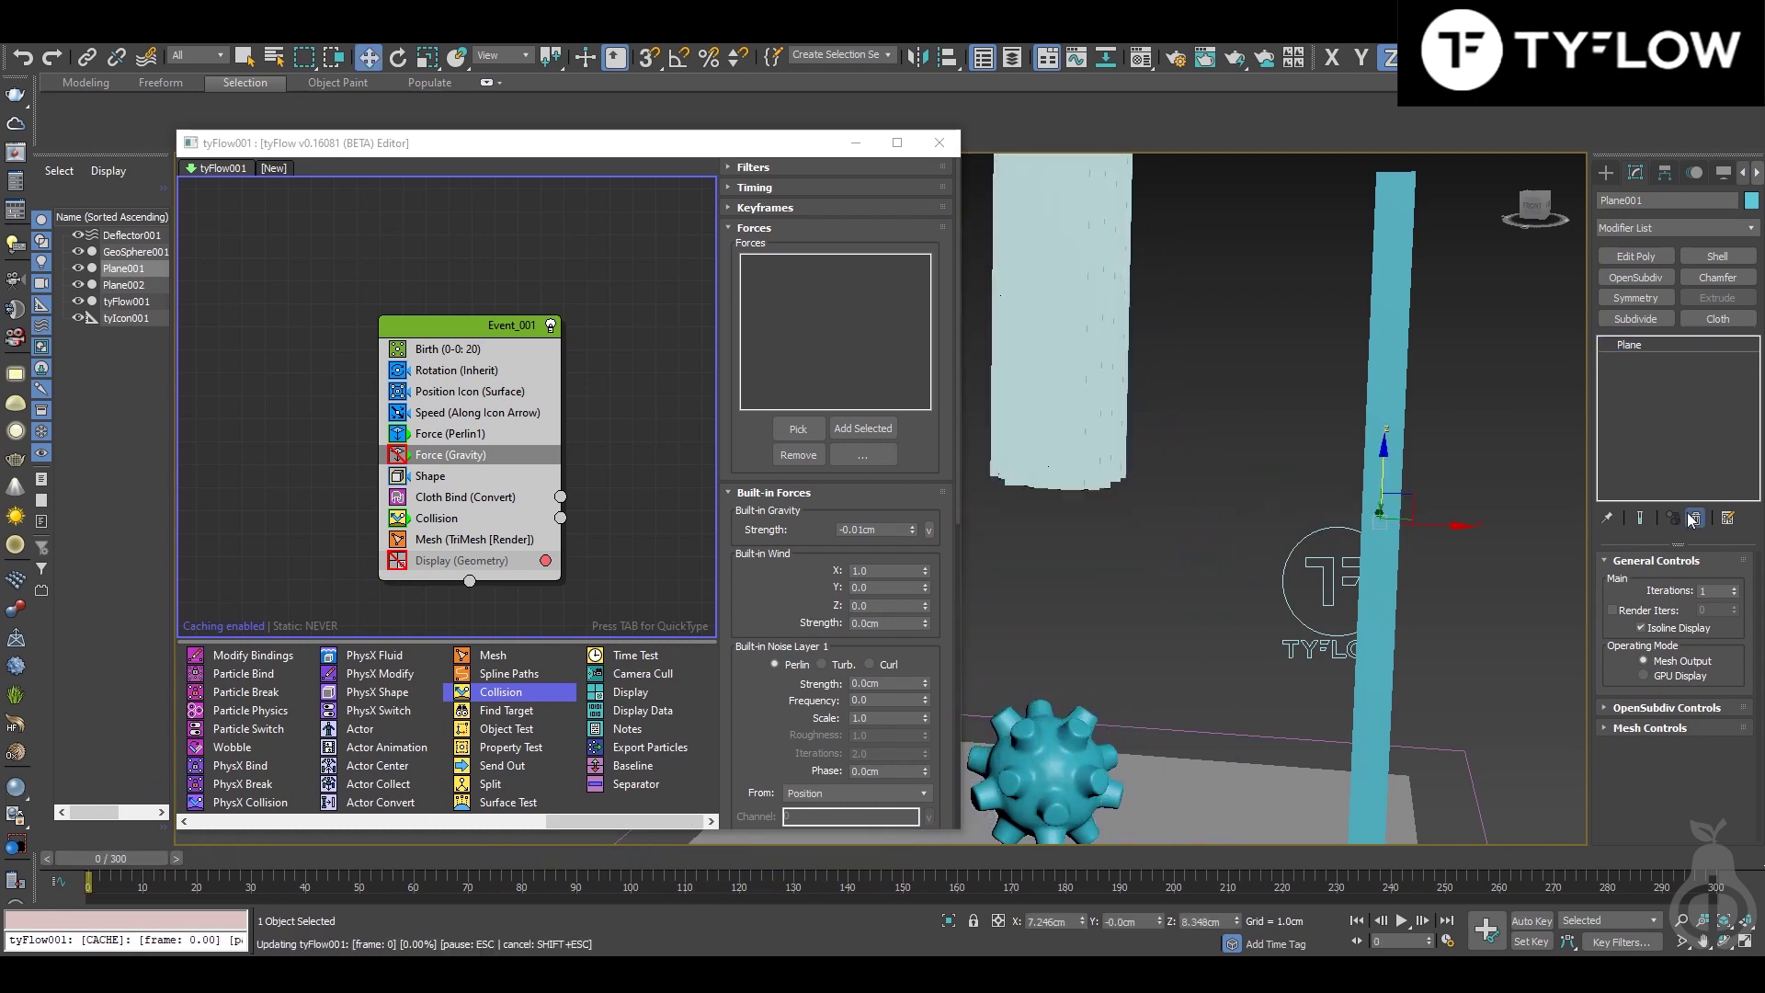
Step: With Event_001 disabled and Auto Key on, animate the spiky sphere rotating about -156 degrees around Z by frame 80
{"action": "left_click", "coordinate": [1037, 743]}
{"action": "middle_click_drag", "start_coordinate": [1123, 735], "coordinate": [1265, 527]}
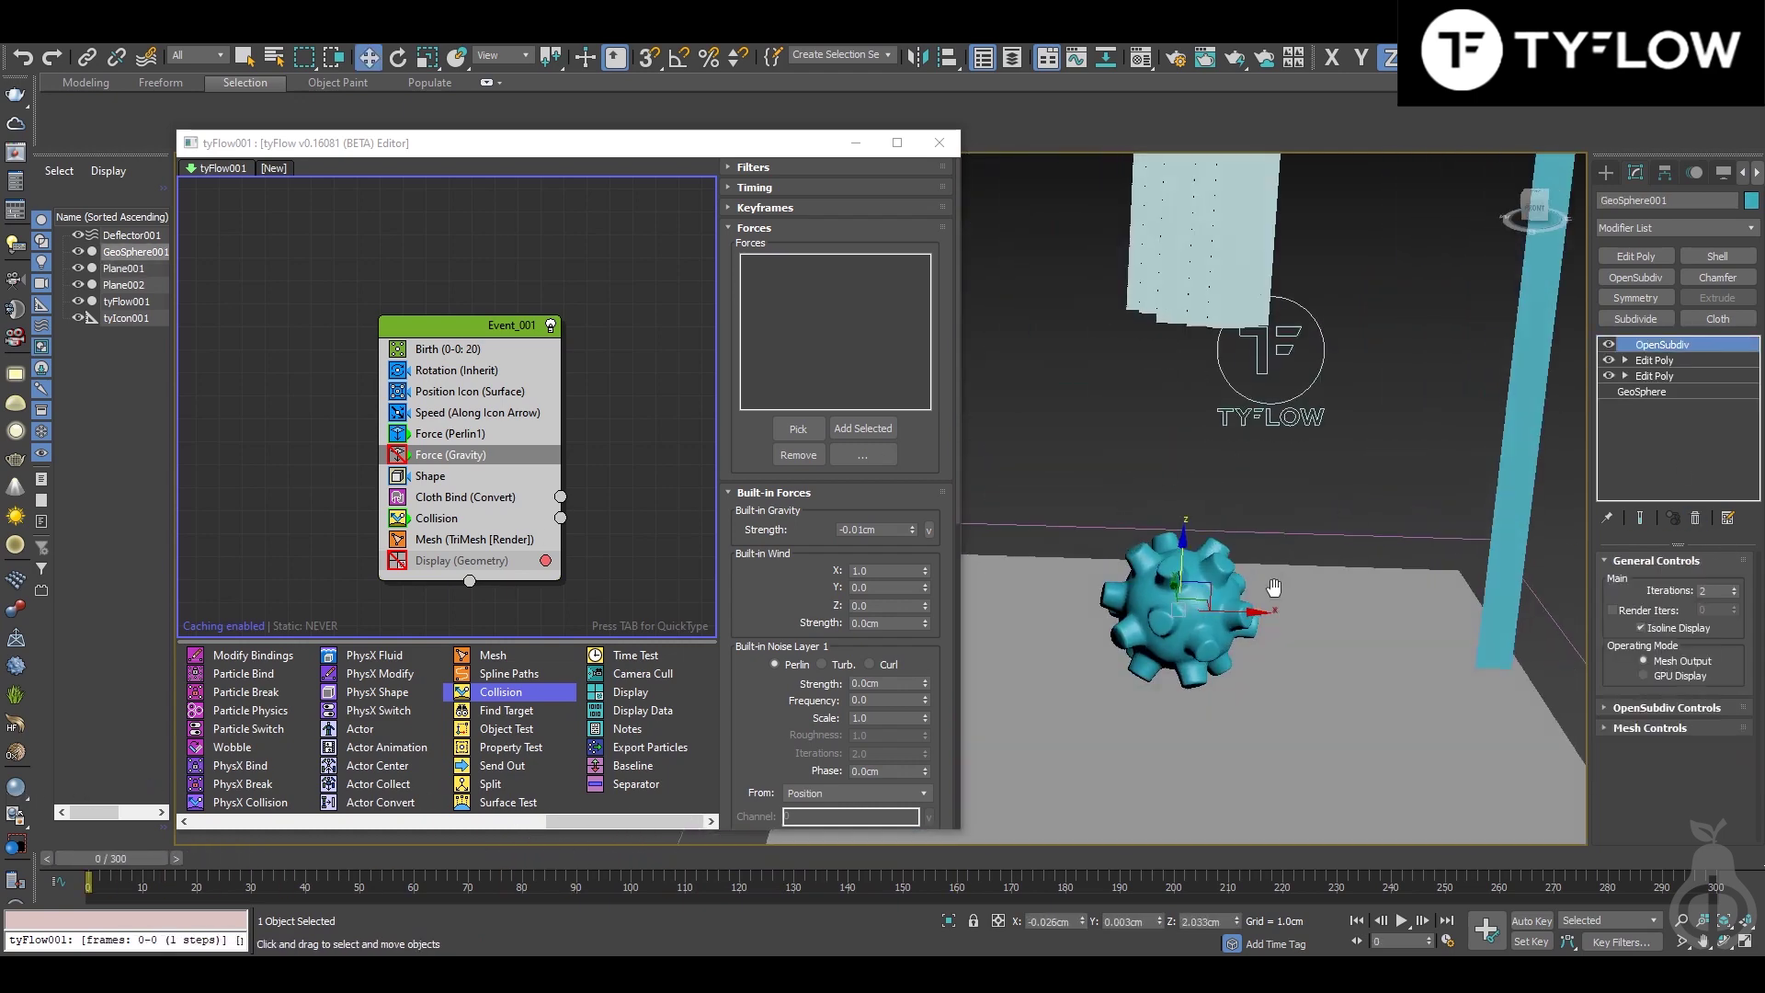
{"action": "left_click", "coordinate": [1545, 921]}
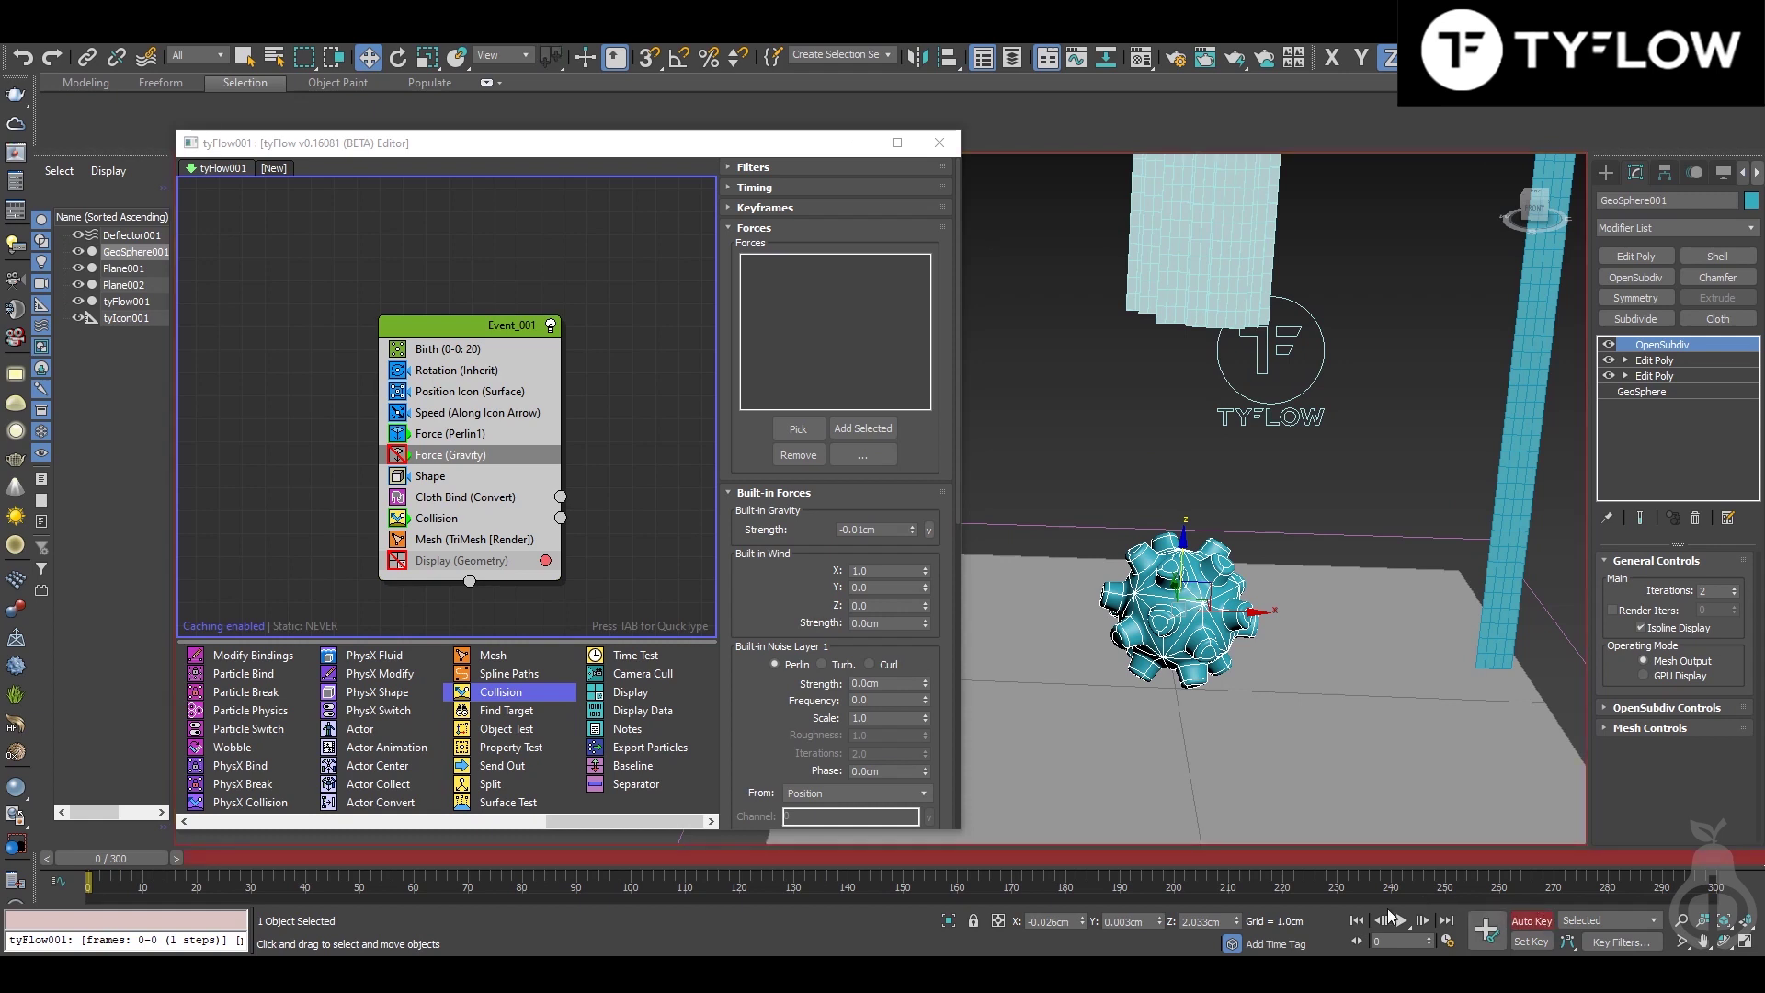
{"action": "left_click", "coordinate": [398, 57]}
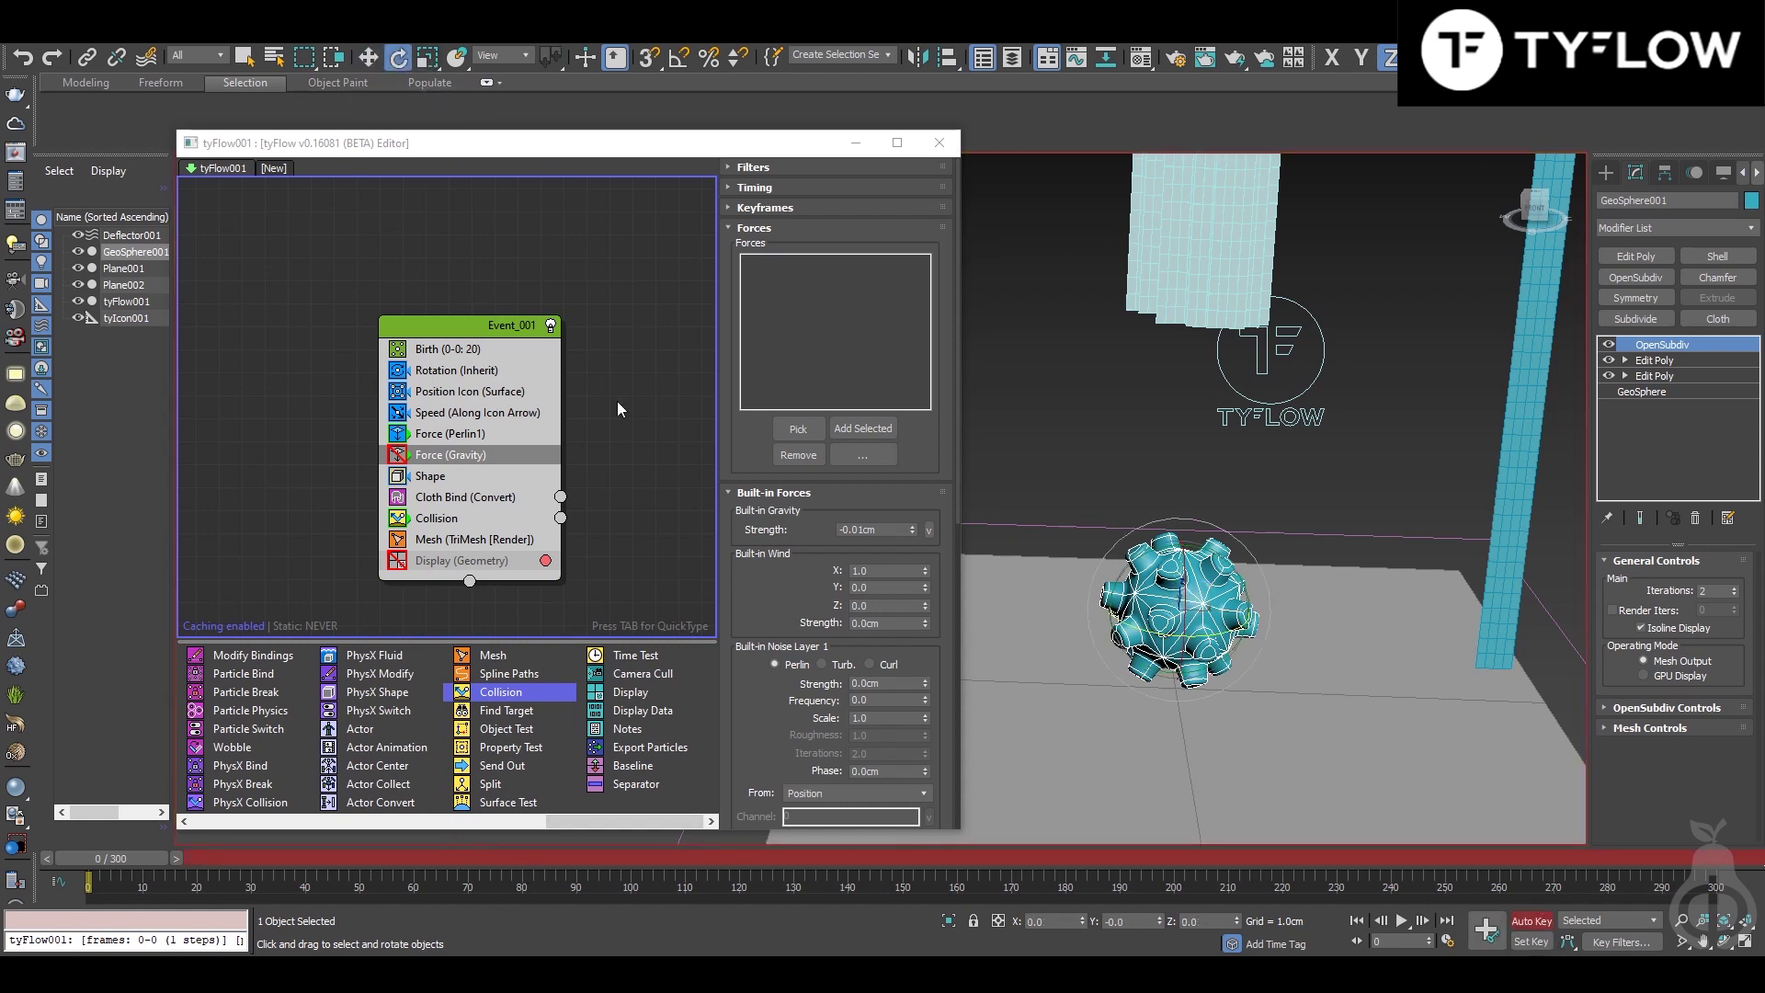
{"action": "left_click", "coordinate": [548, 325]}
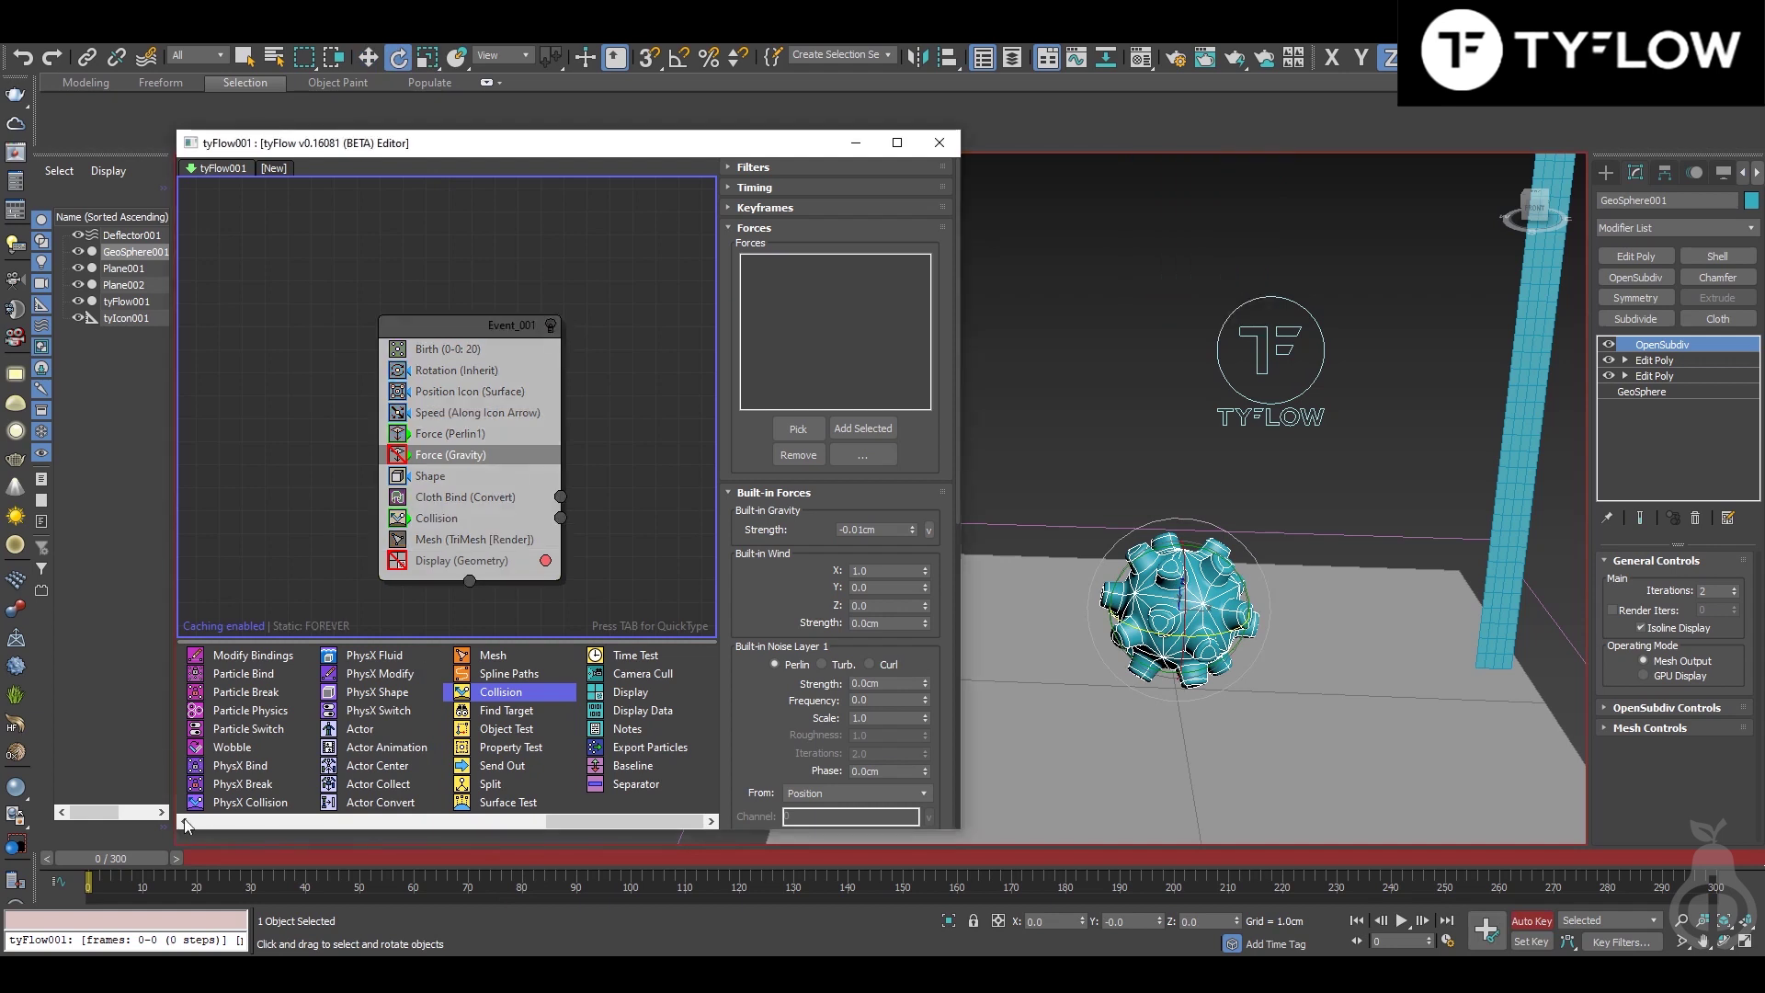
{"action": "left_click_drag", "start_coordinate": [113, 864], "coordinate": [522, 850]}
{"action": "left_click_drag", "start_coordinate": [1229, 622], "coordinate": [1144, 627]}
{"action": "left_click_drag", "start_coordinate": [84, 858], "coordinate": [642, 859]}
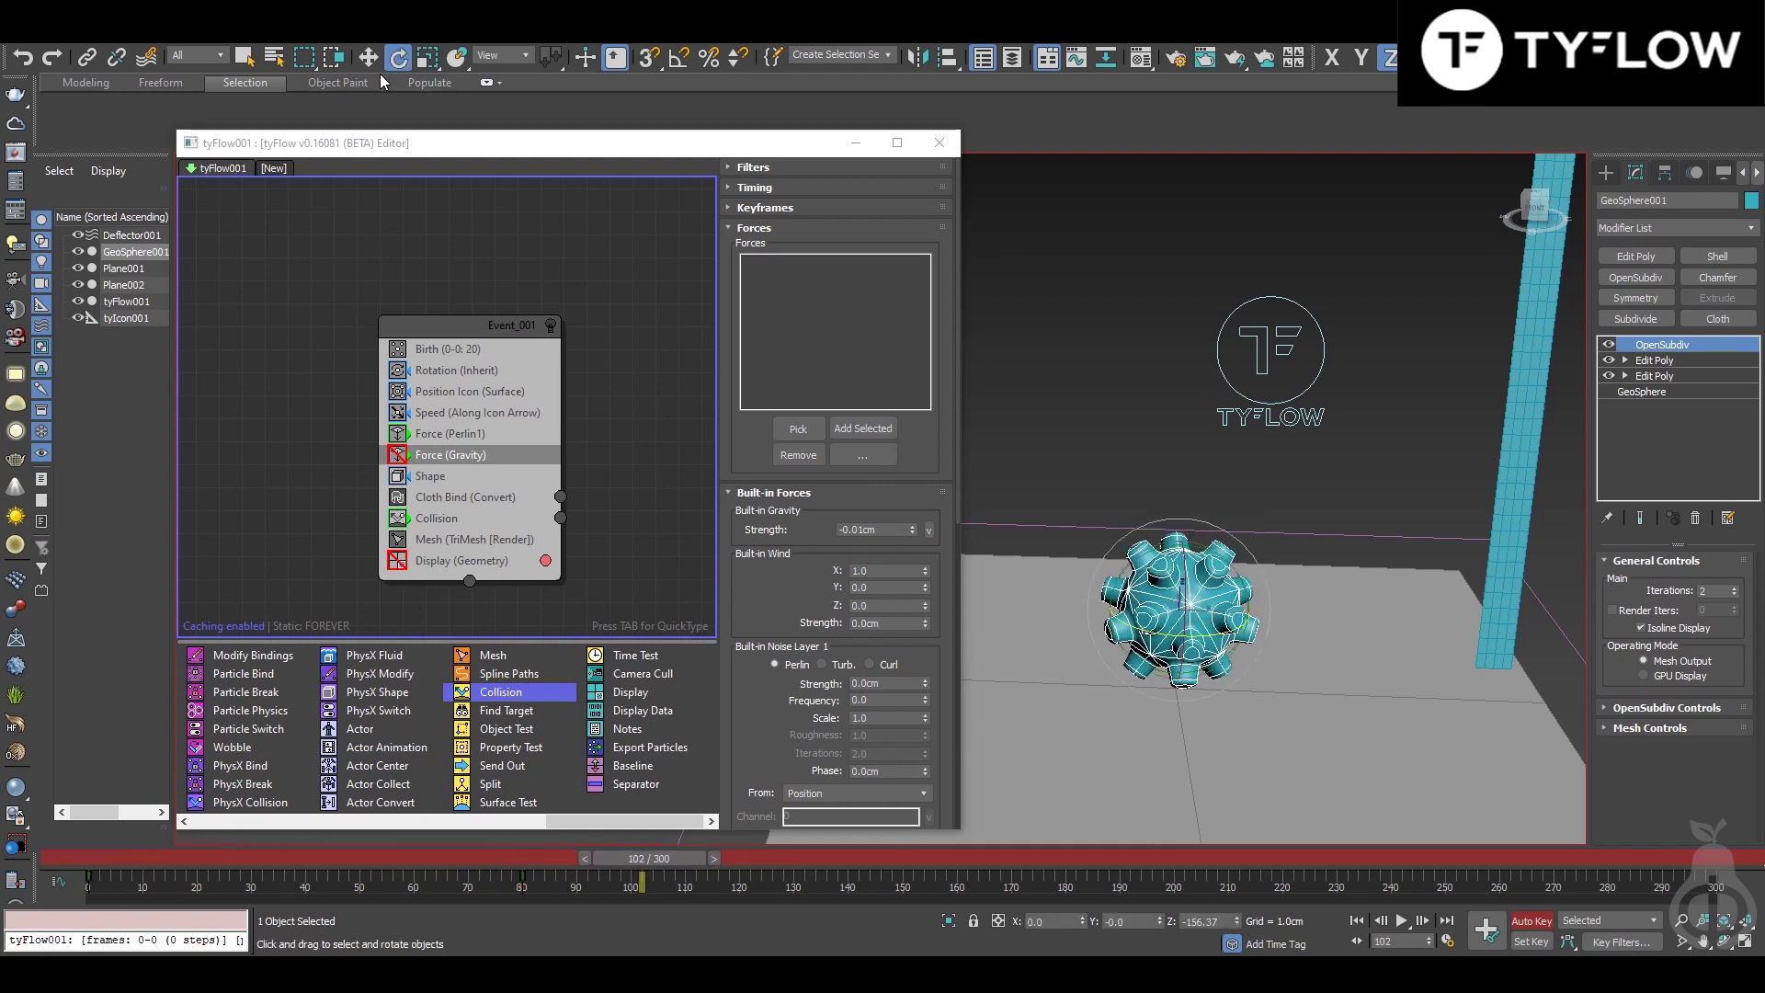
Step: Re-enable Event_001 with Auto Key off, run the simulation to frame 78, and return to frame 0
{"action": "key", "text": "Home"}
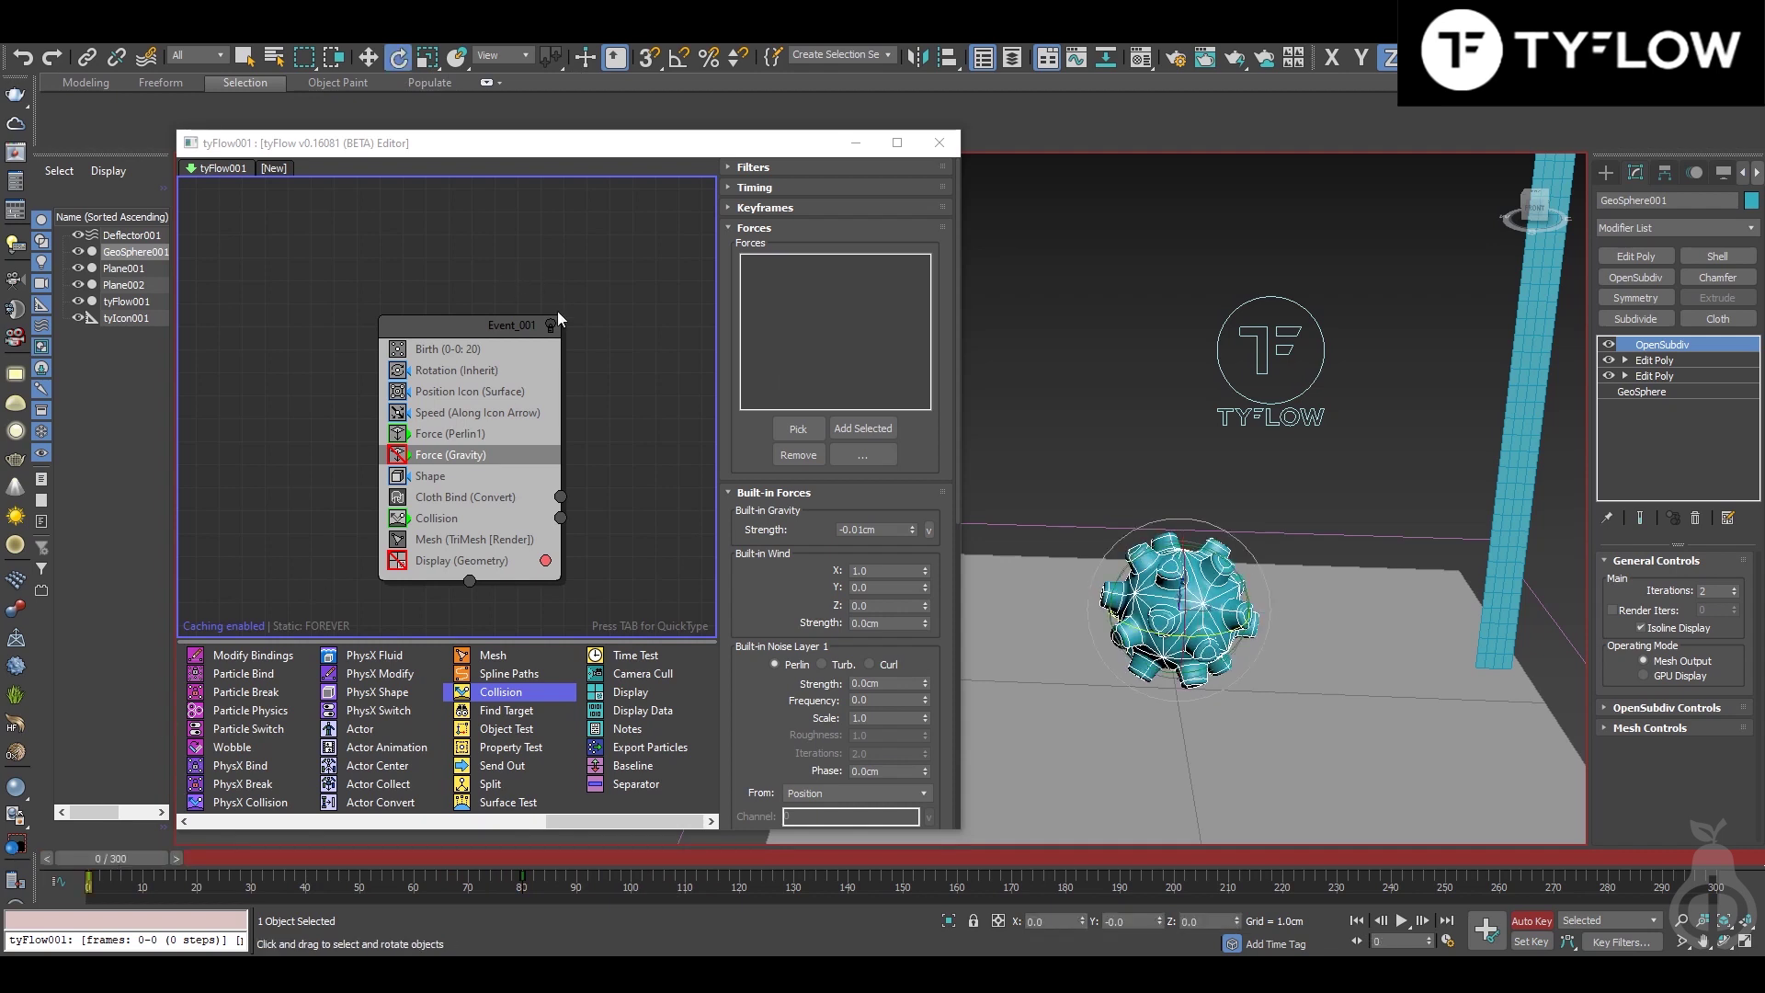
{"action": "left_click", "coordinate": [552, 326]}
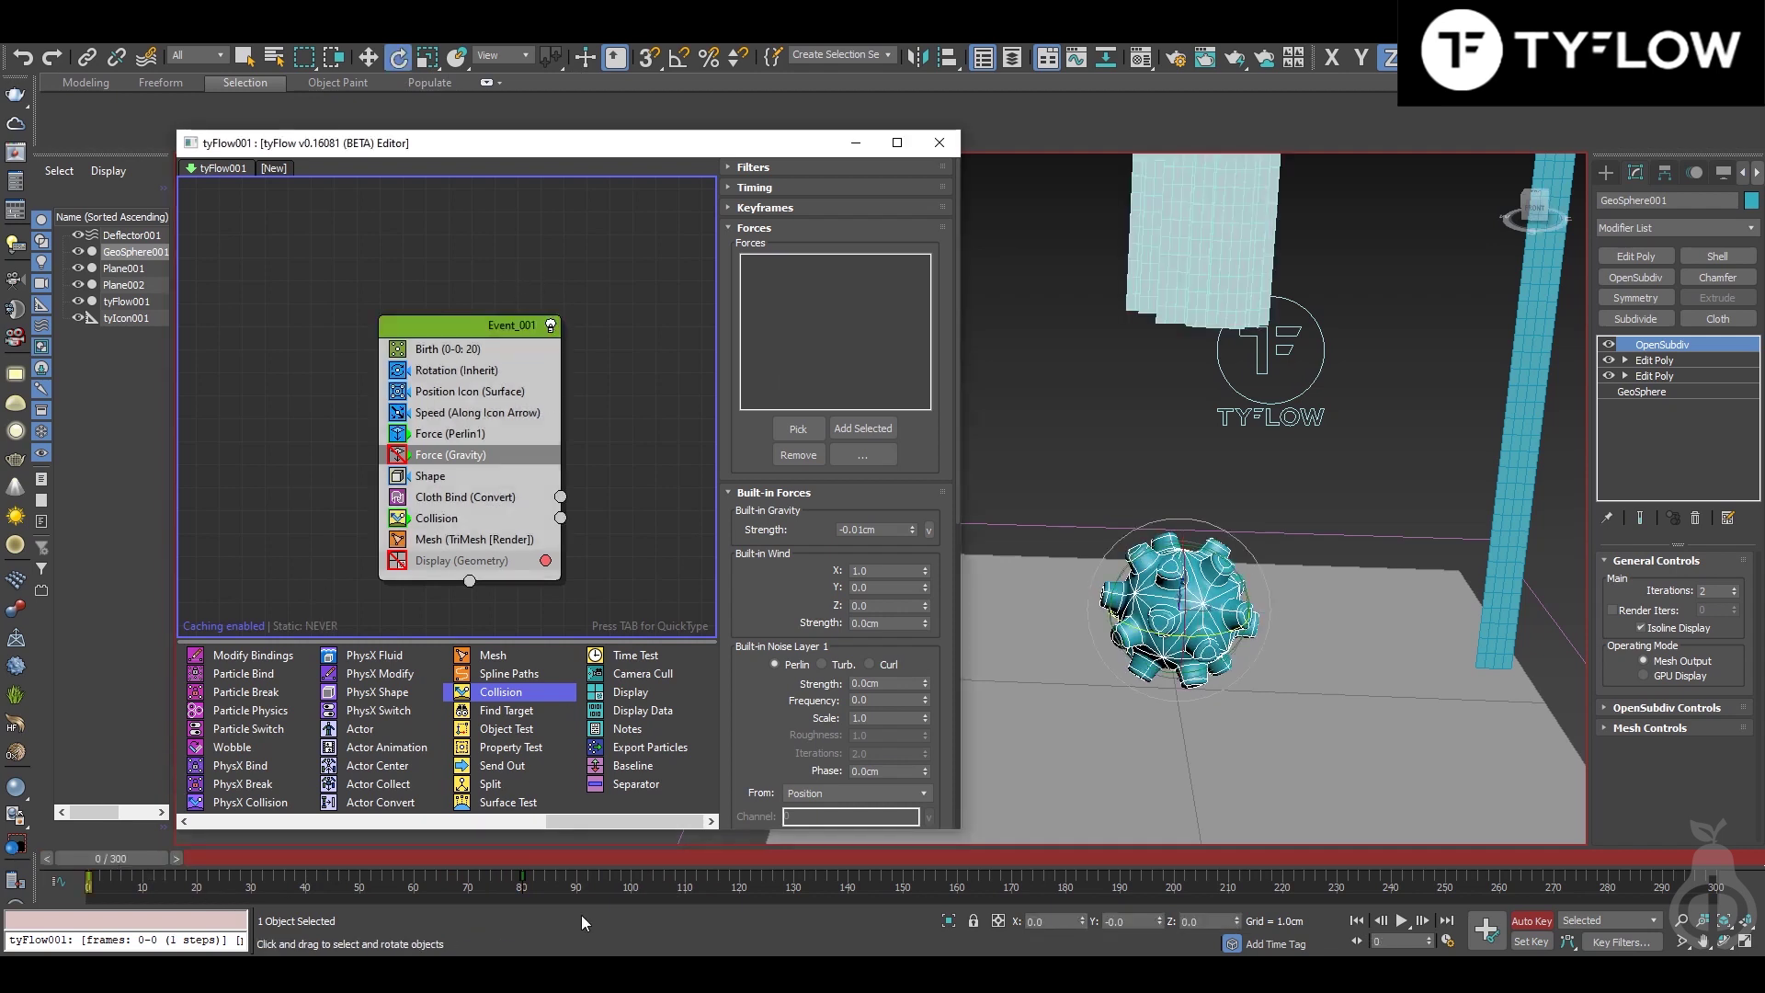
{"action": "left_click", "coordinate": [1530, 920]}
{"action": "left_click_drag", "start_coordinate": [124, 857], "coordinate": [372, 925]}
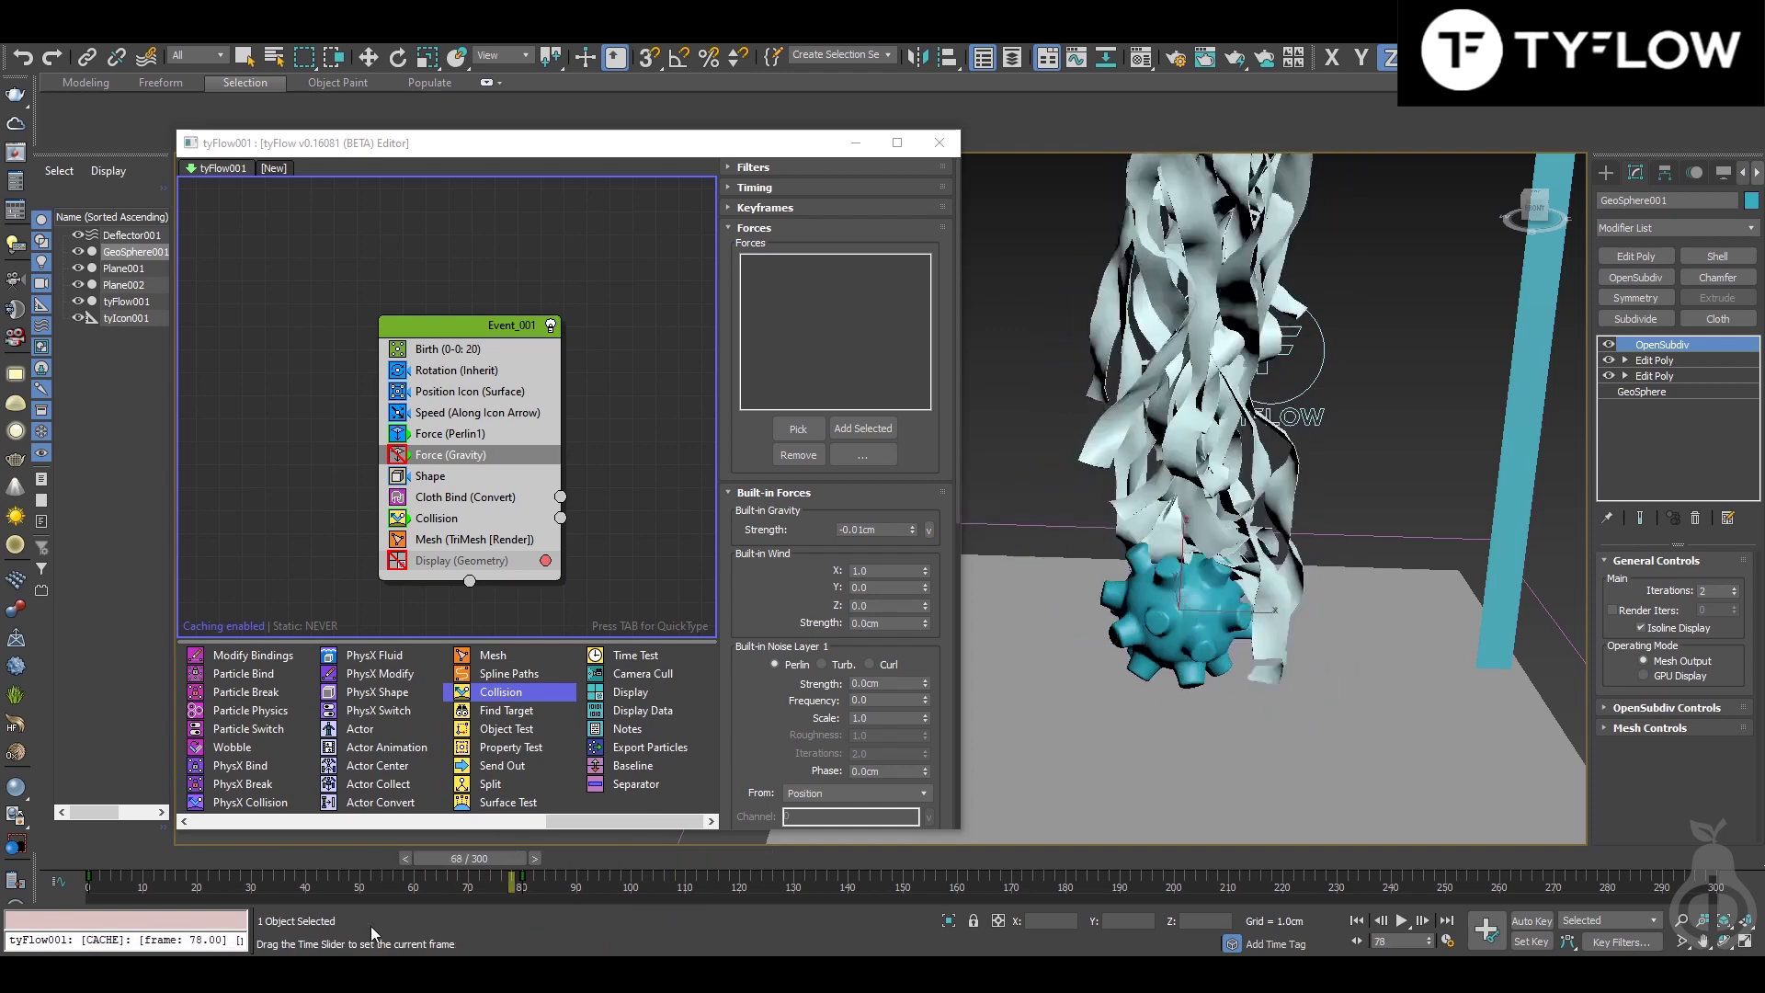
{"action": "key", "text": "Home"}
Step: Move the sphere's rotation key from frame 80 to frame 216, run the simulation, and return to frame 0
{"action": "key", "text": "e"}
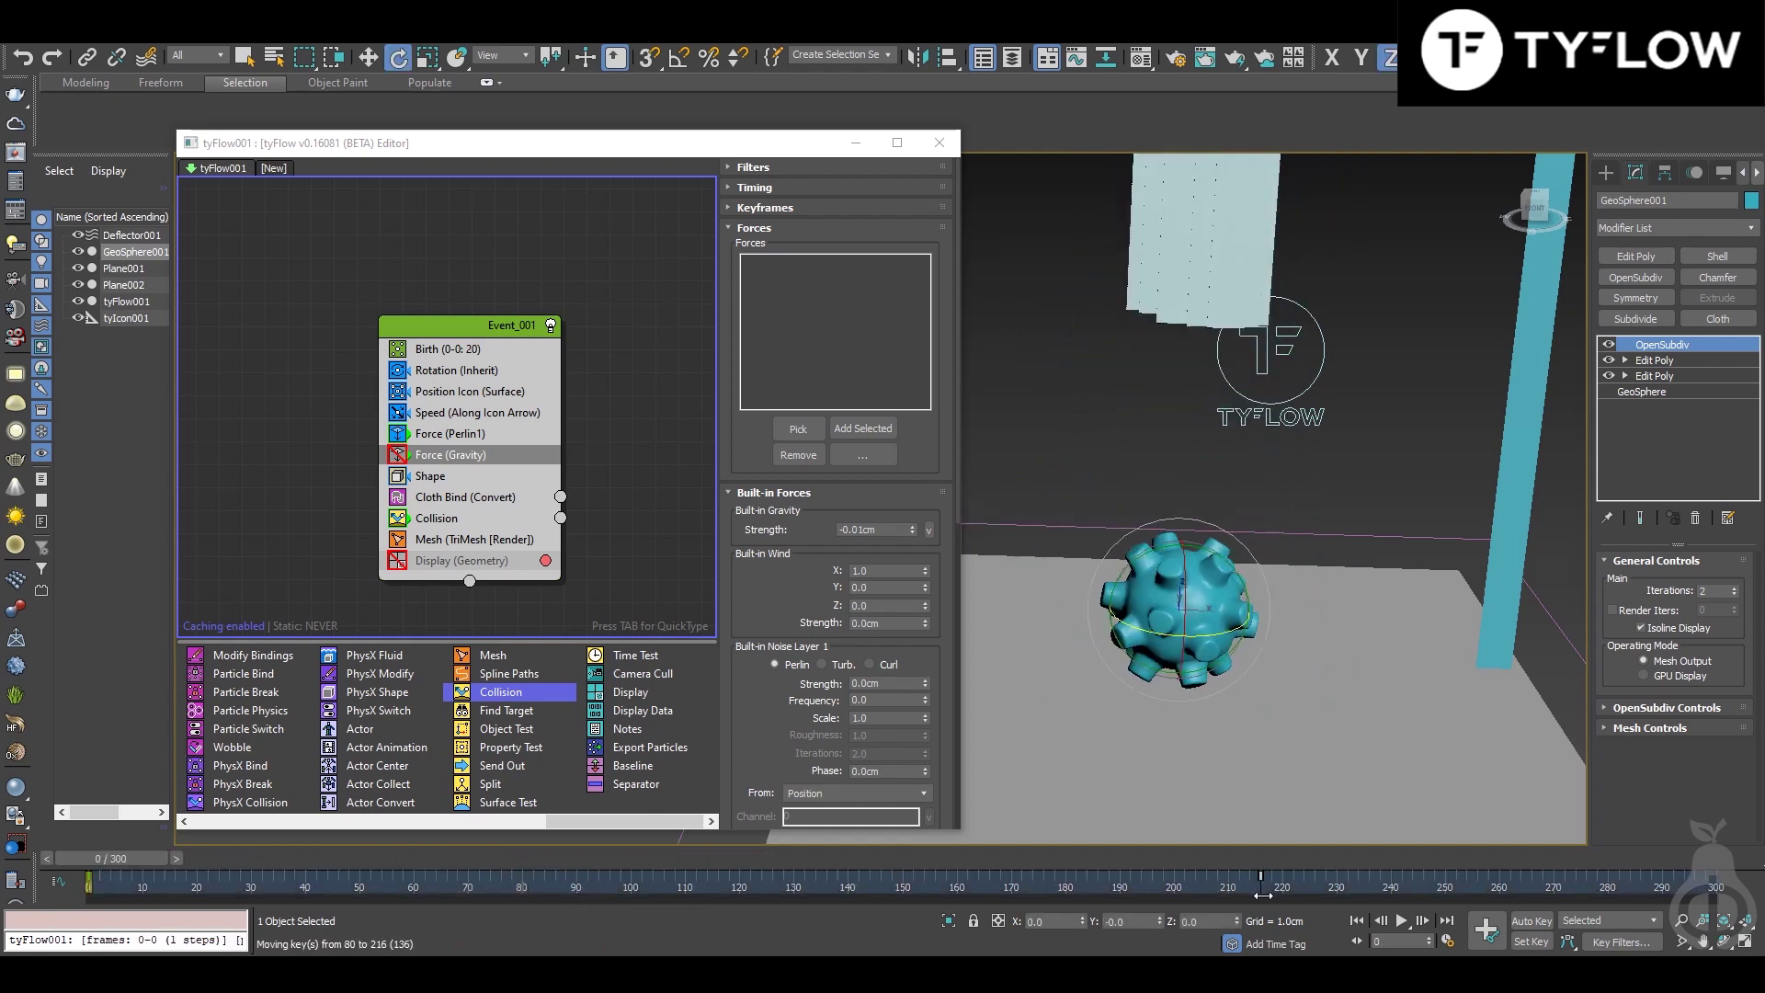
{"action": "left_click", "coordinate": [539, 865]}
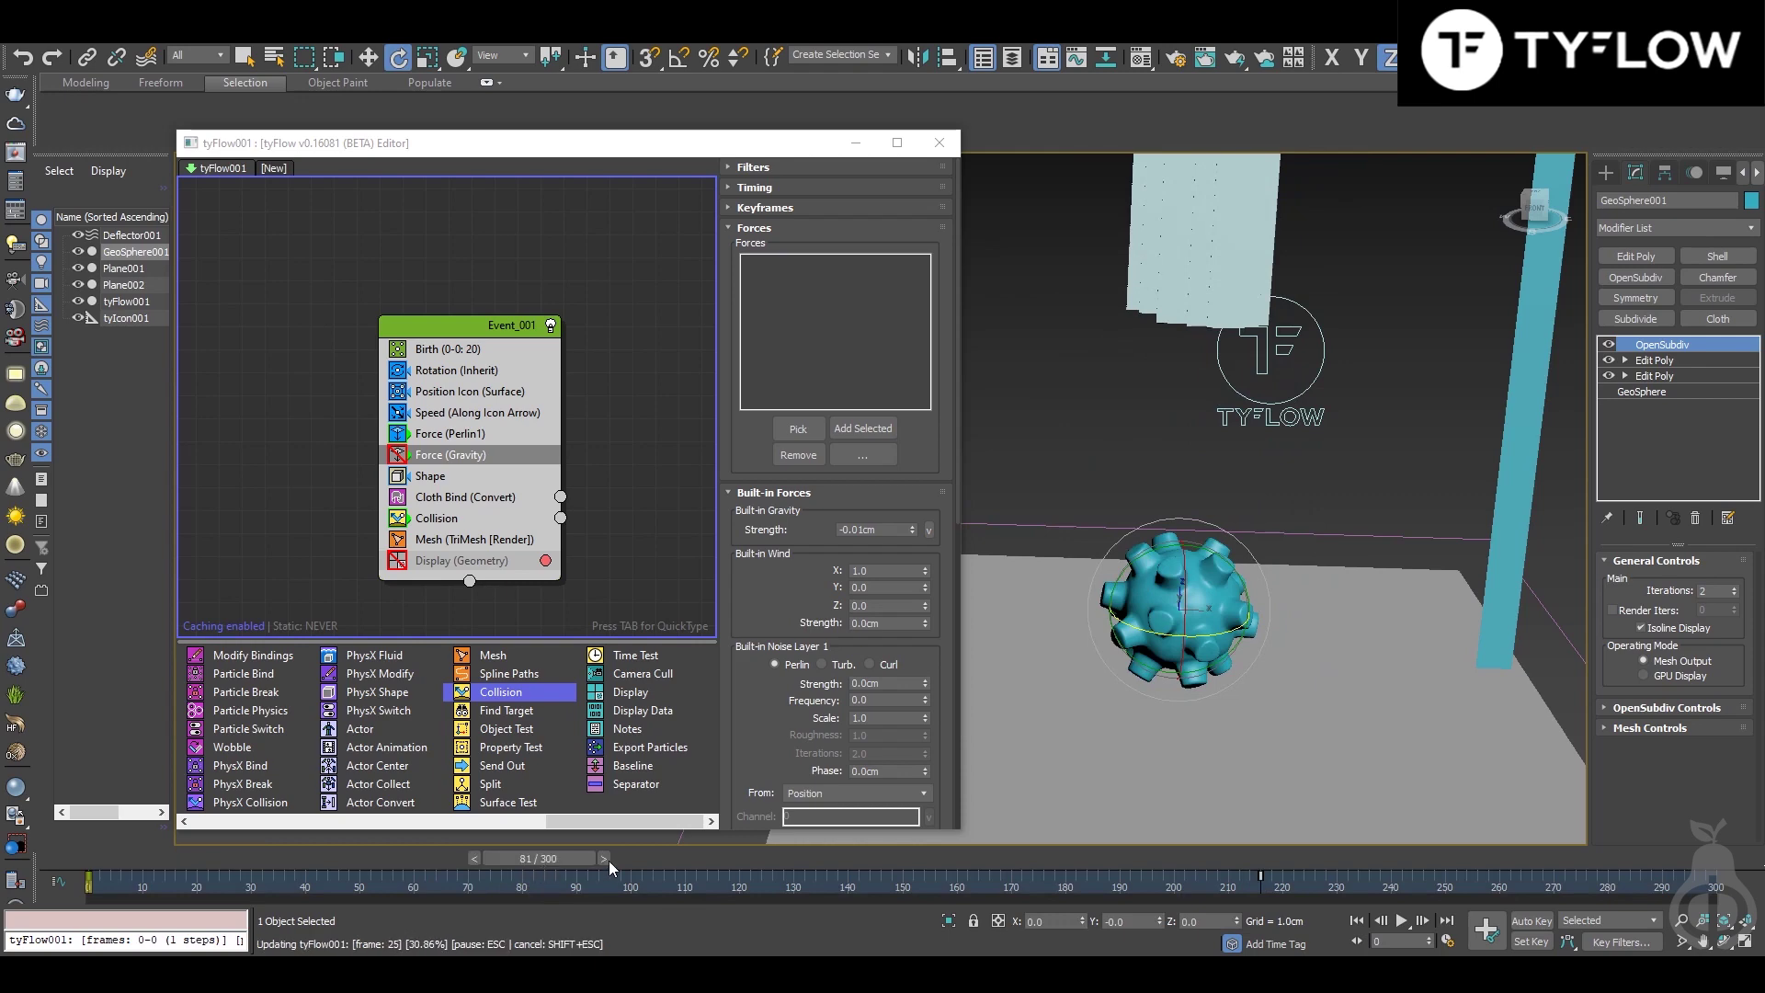
{"action": "left_click_drag", "start_coordinate": [554, 857], "coordinate": [168, 882]}
{"action": "middle_click_drag", "start_coordinate": [1149, 644], "coordinate": [1160, 573], "text": "alt"}
{"action": "scroll", "coordinate": [1149, 652], "scroll_direction": "down", "scroll_amount": 3}
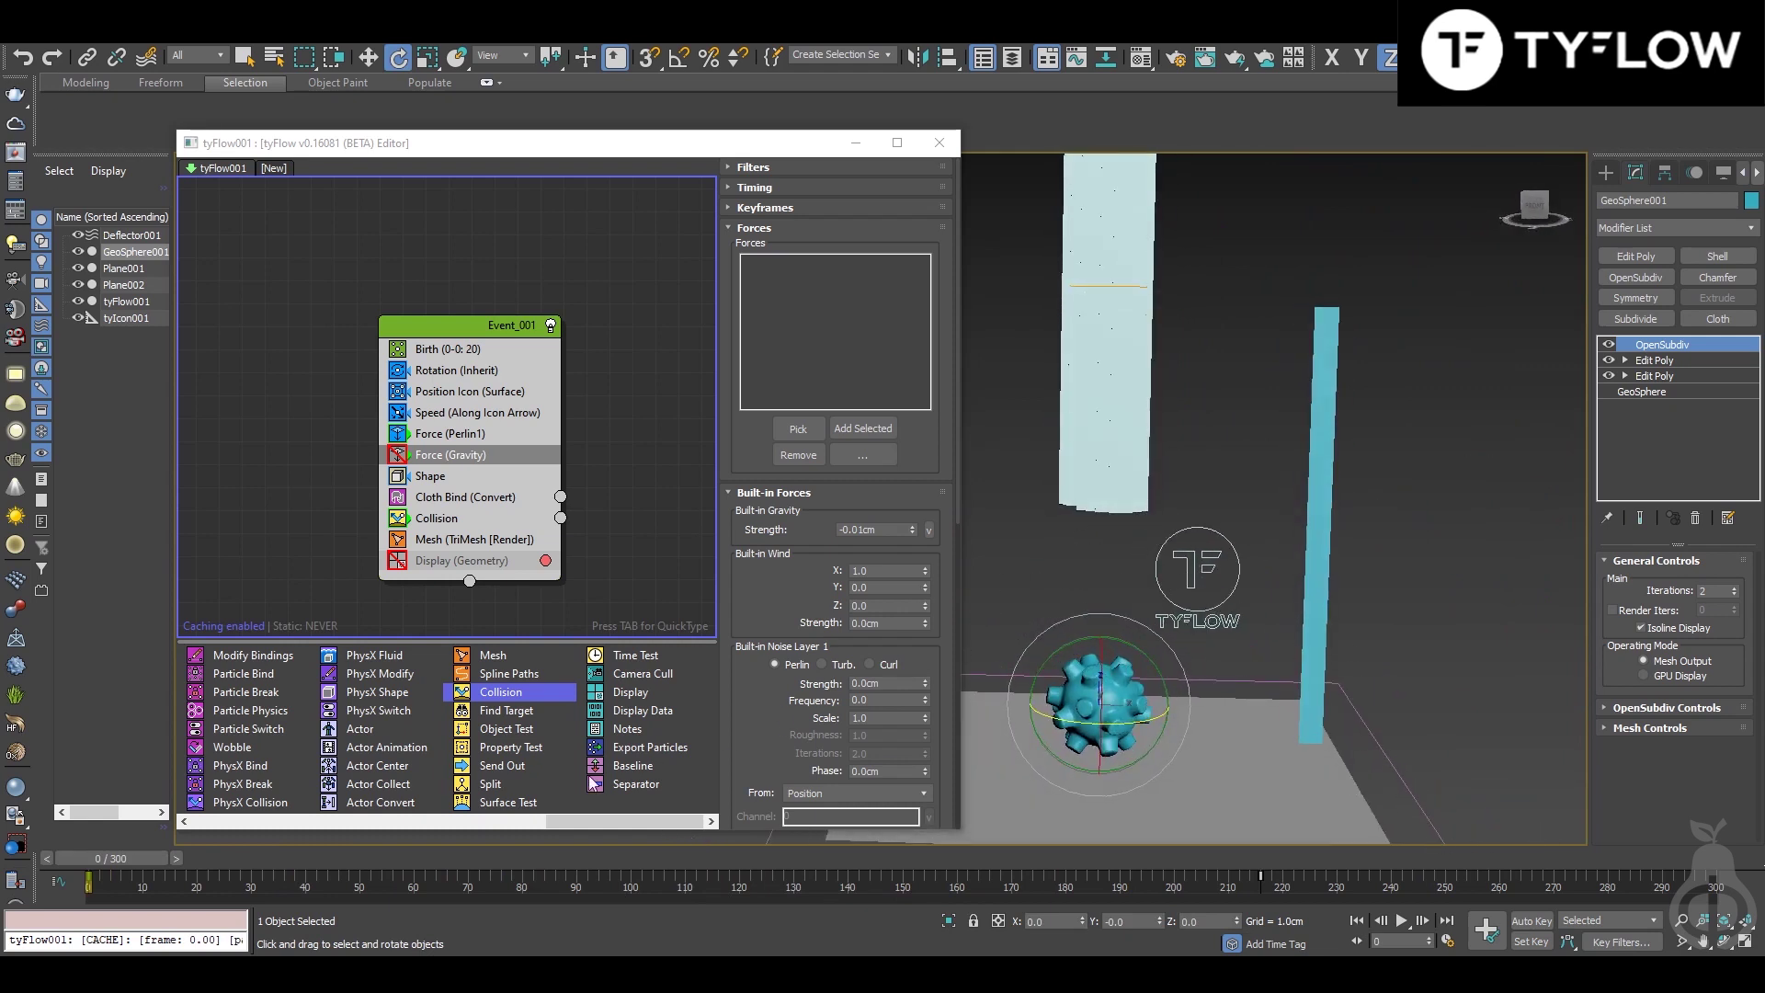
{"action": "mouse_move", "coordinate": [1149, 638]}
{"action": "middle_mouse_down", "text": "alt"}
{"action": "mouse_move", "coordinate": [1192, 632]}
{"action": "mouse_move", "coordinate": [1169, 651]}
{"action": "middle_mouse_up", "text": "alt"}
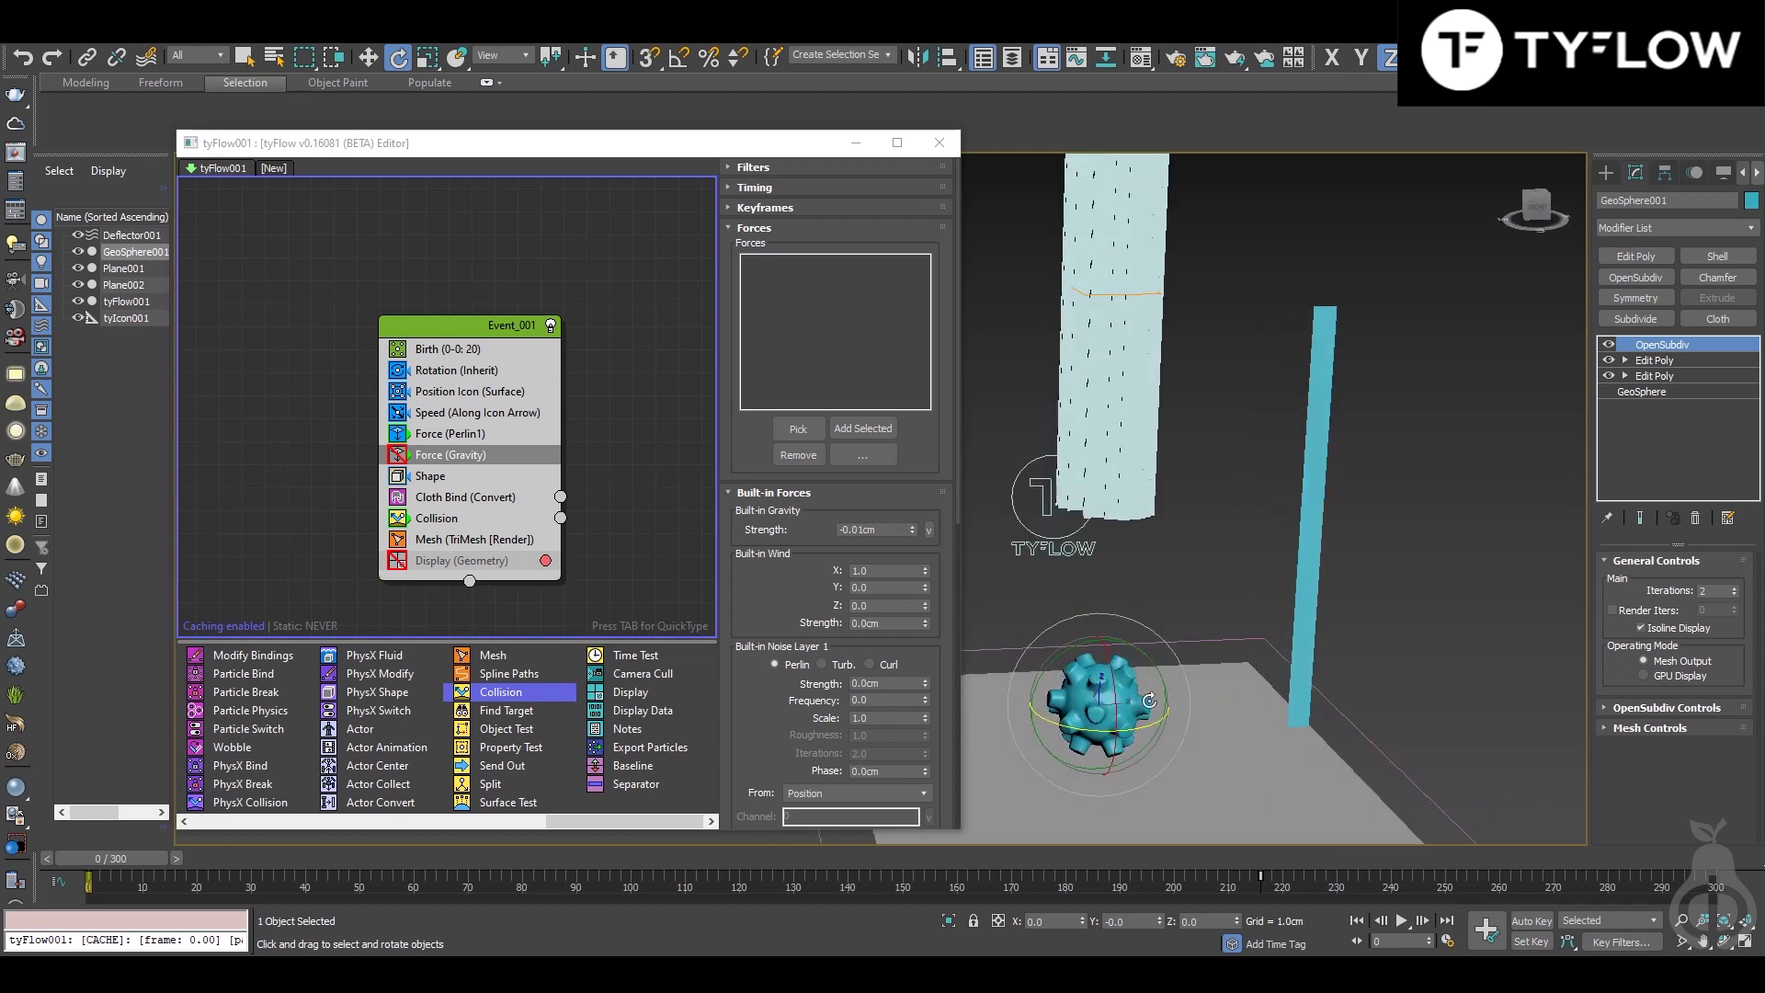
Step: Open the tyPreview settings for the Perspective view, enable the frame number overlay, and set the appearance to Default Shading
{"action": "left_click", "coordinate": [115, 37]}
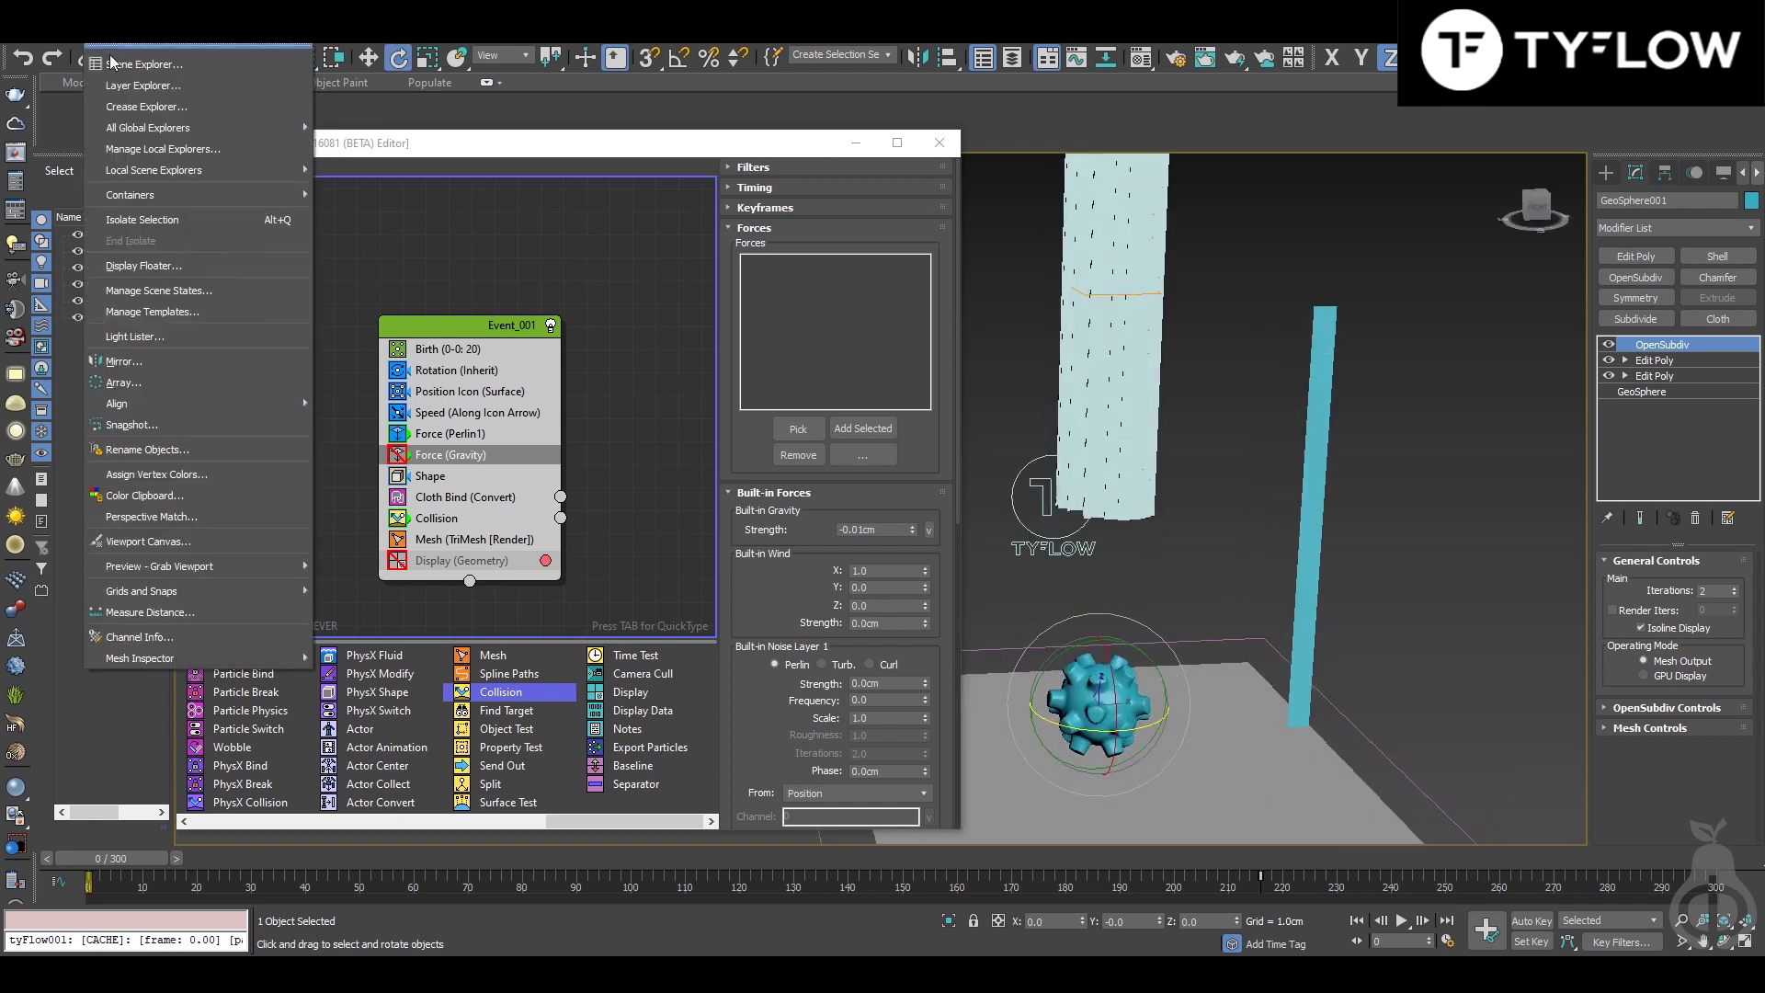
{"action": "mouse_move", "coordinate": [195, 563]}
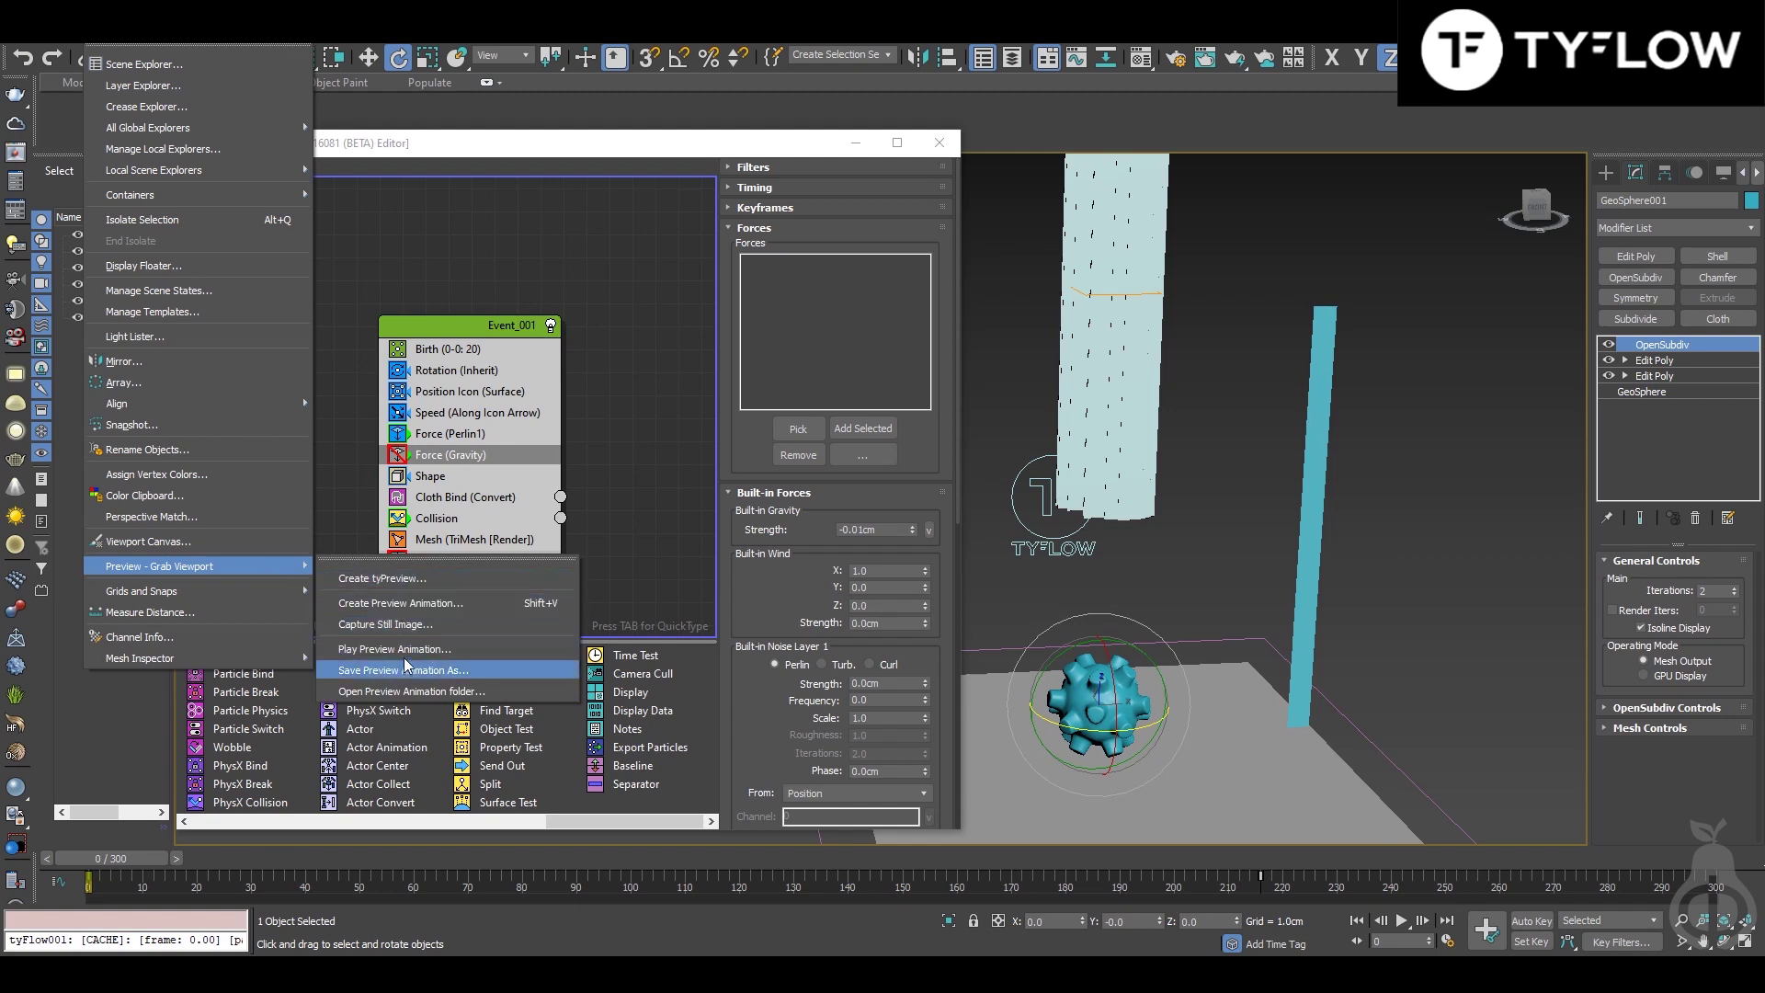
{"action": "left_click", "coordinate": [387, 579]}
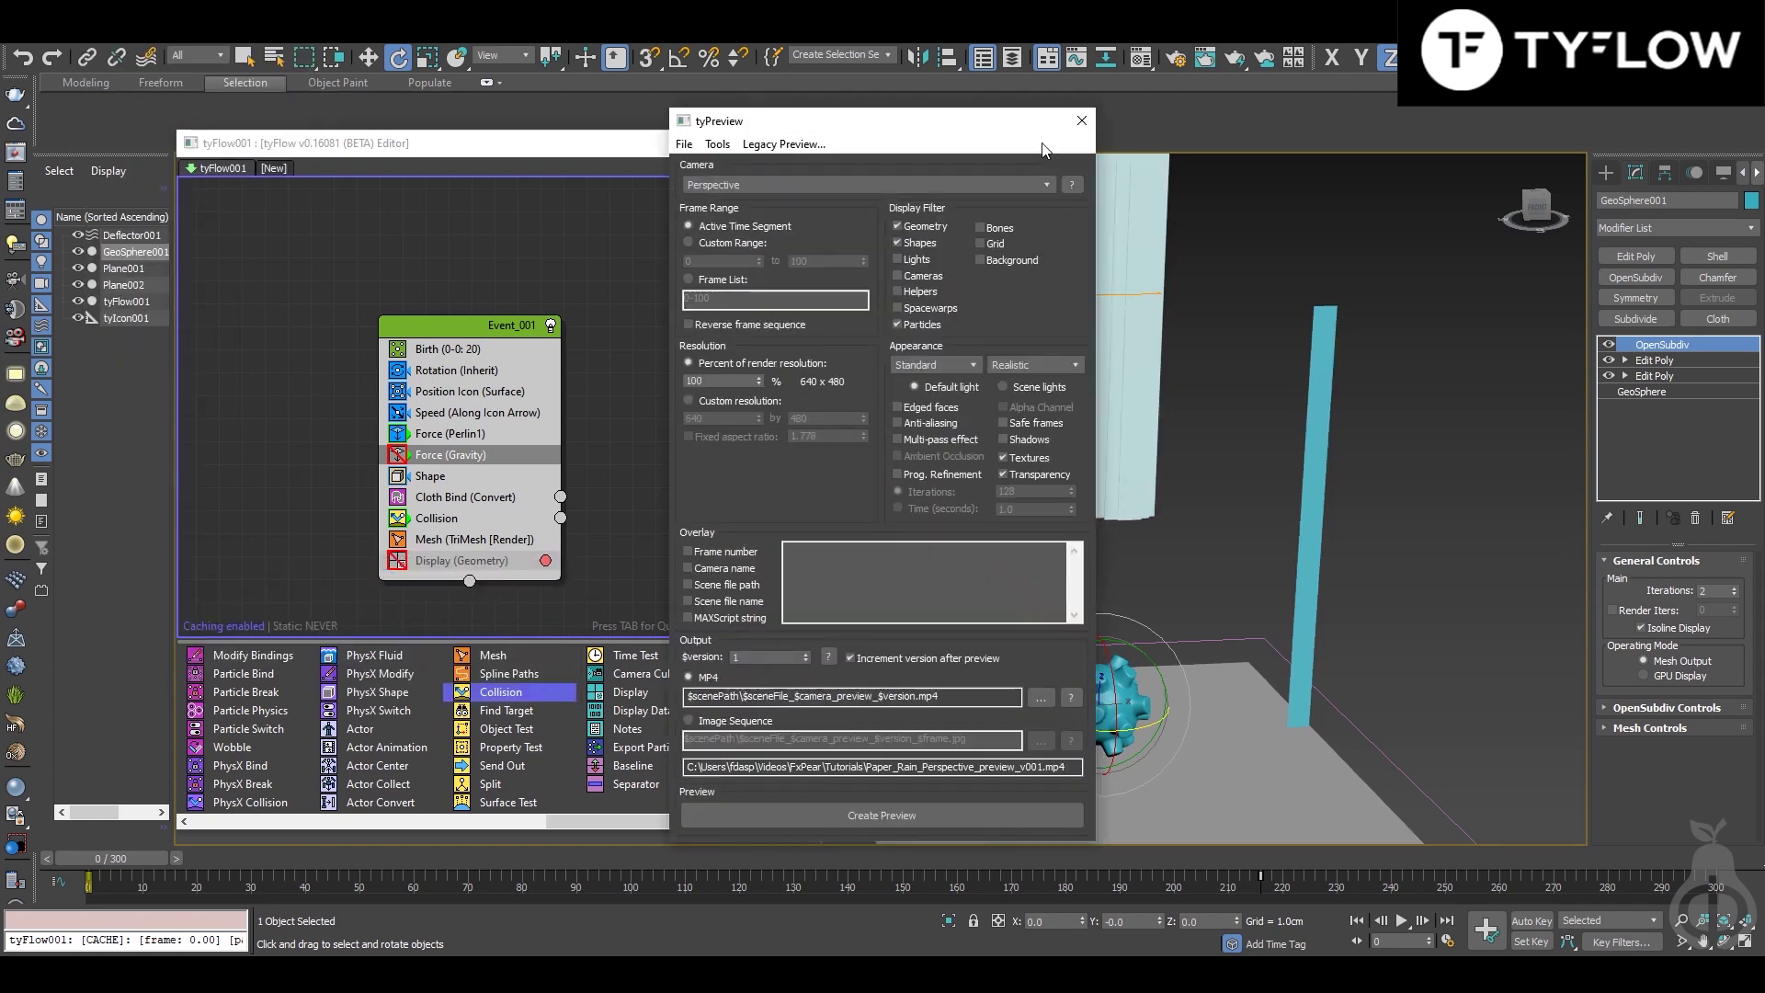
{"action": "left_click_drag", "start_coordinate": [967, 135], "coordinate": [1011, 134]}
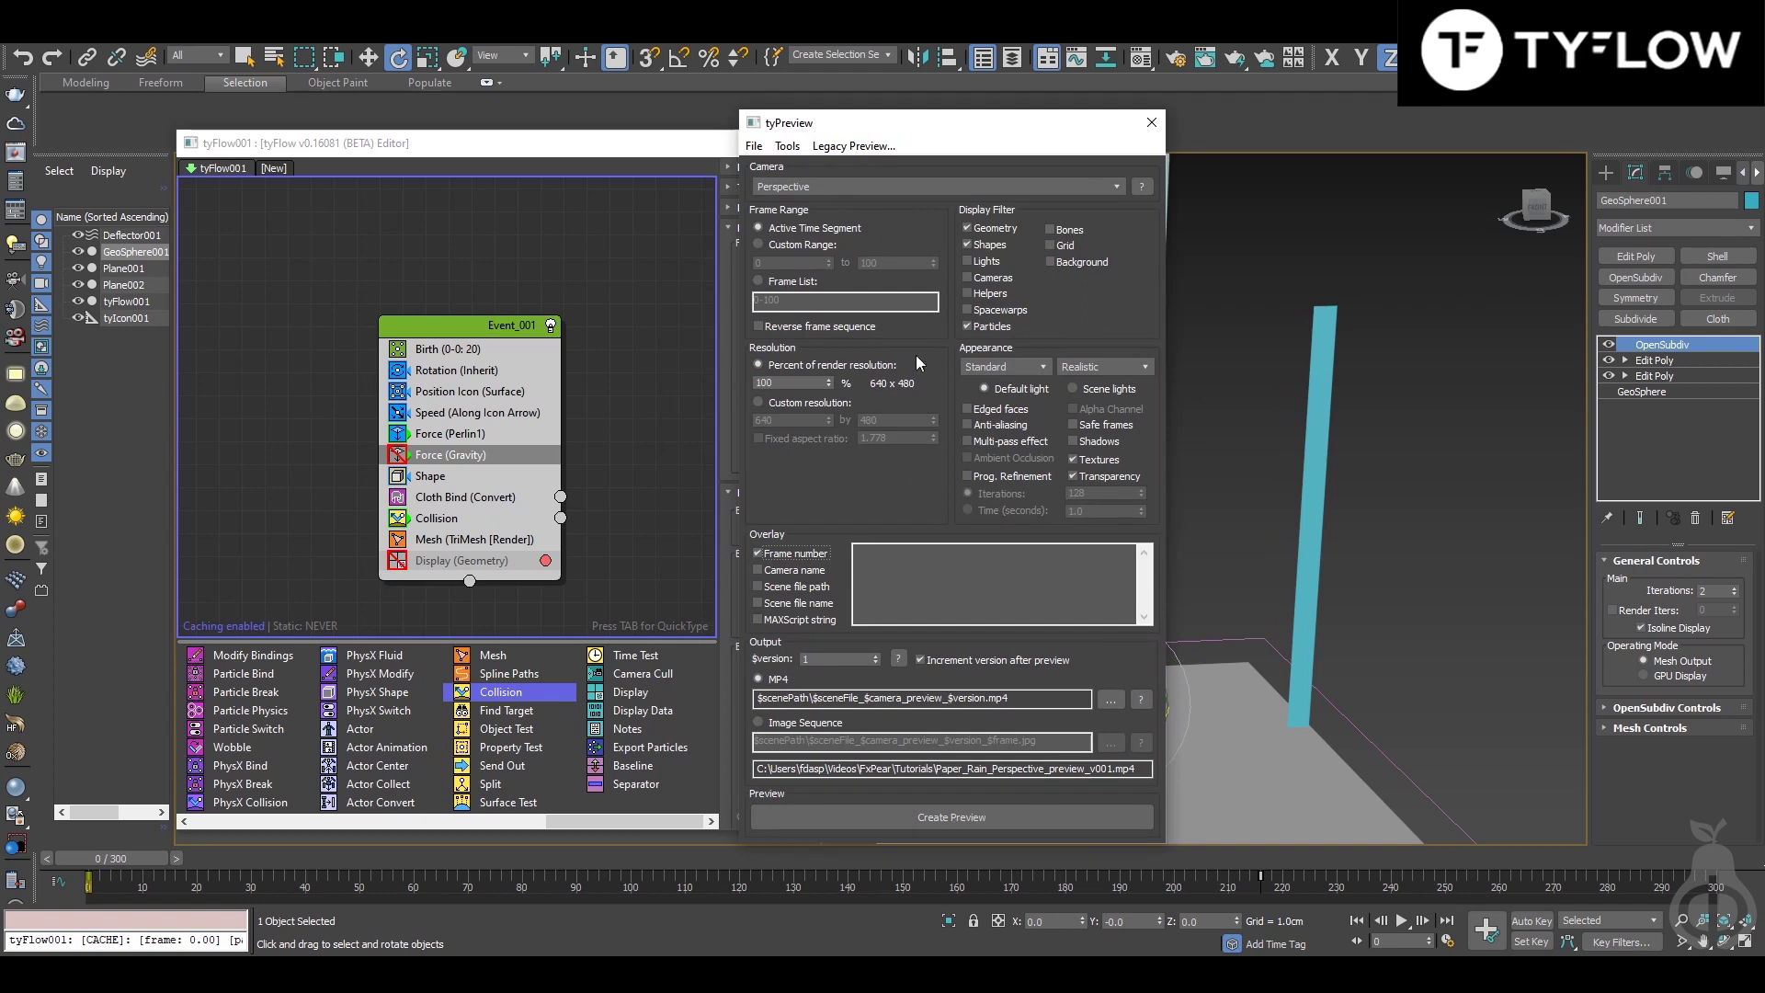
{"action": "left_click", "coordinate": [1001, 359]}
{"action": "left_click", "coordinate": [1001, 362]}
{"action": "left_click", "coordinate": [1098, 368]}
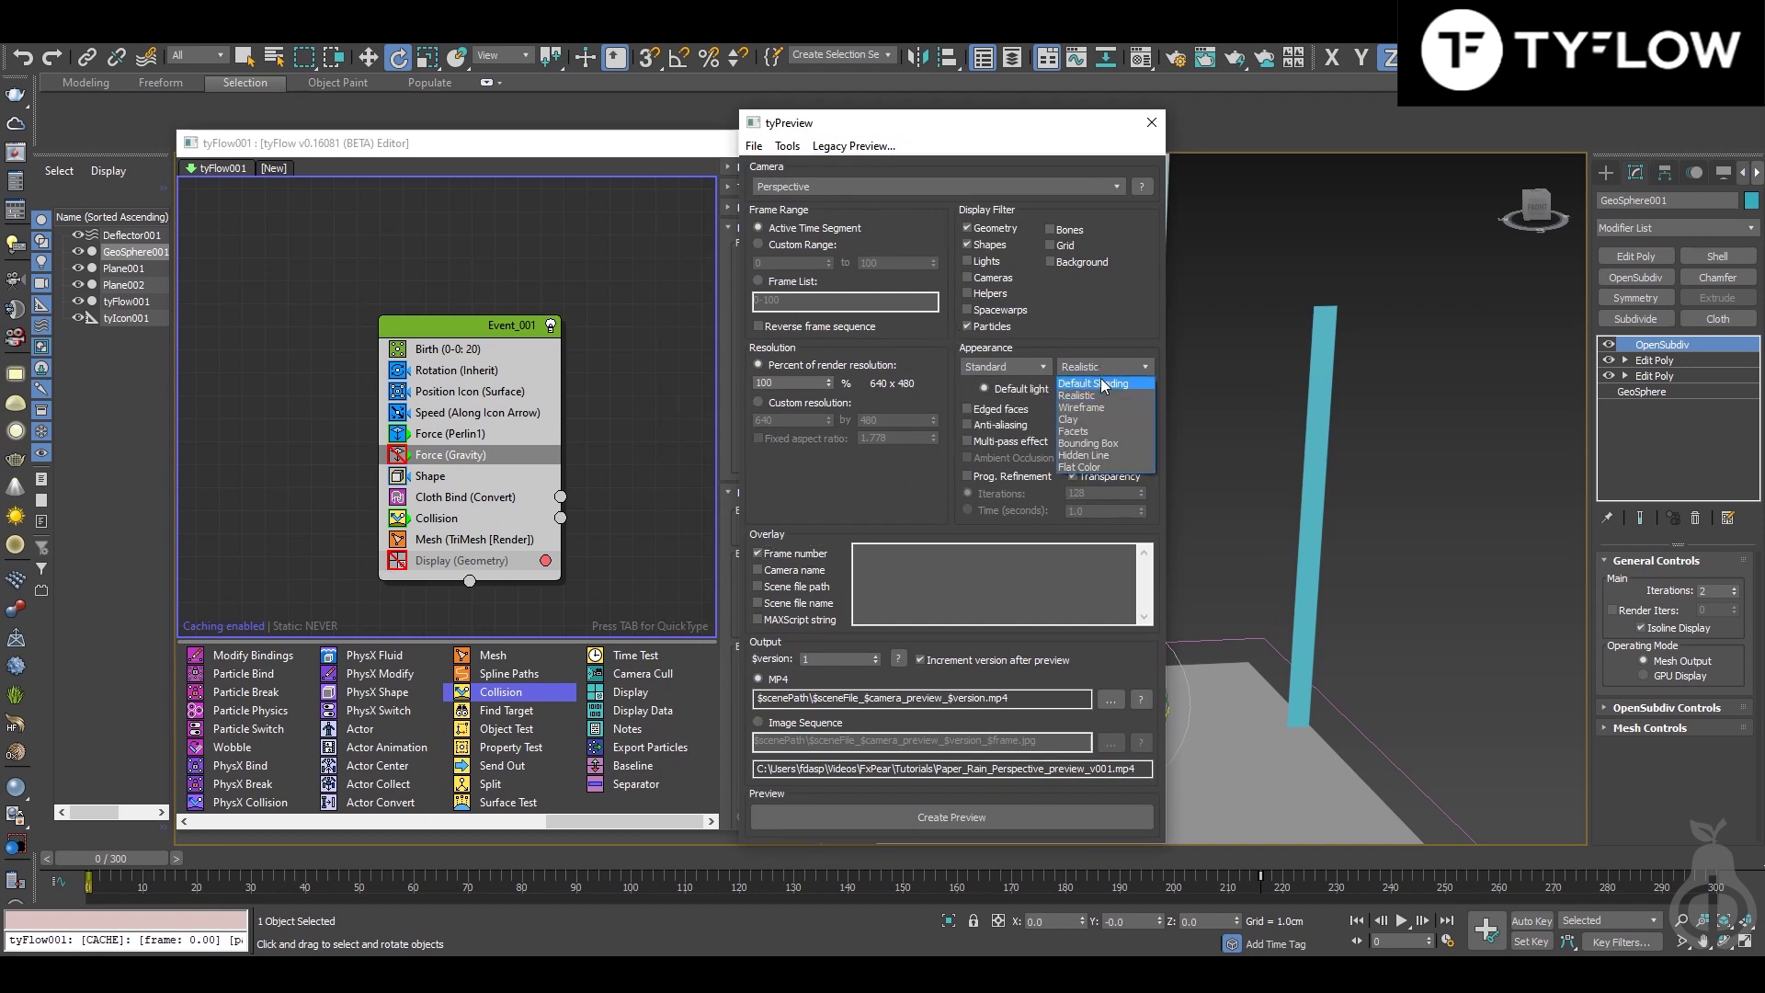
{"action": "left_click", "coordinate": [1110, 384]}
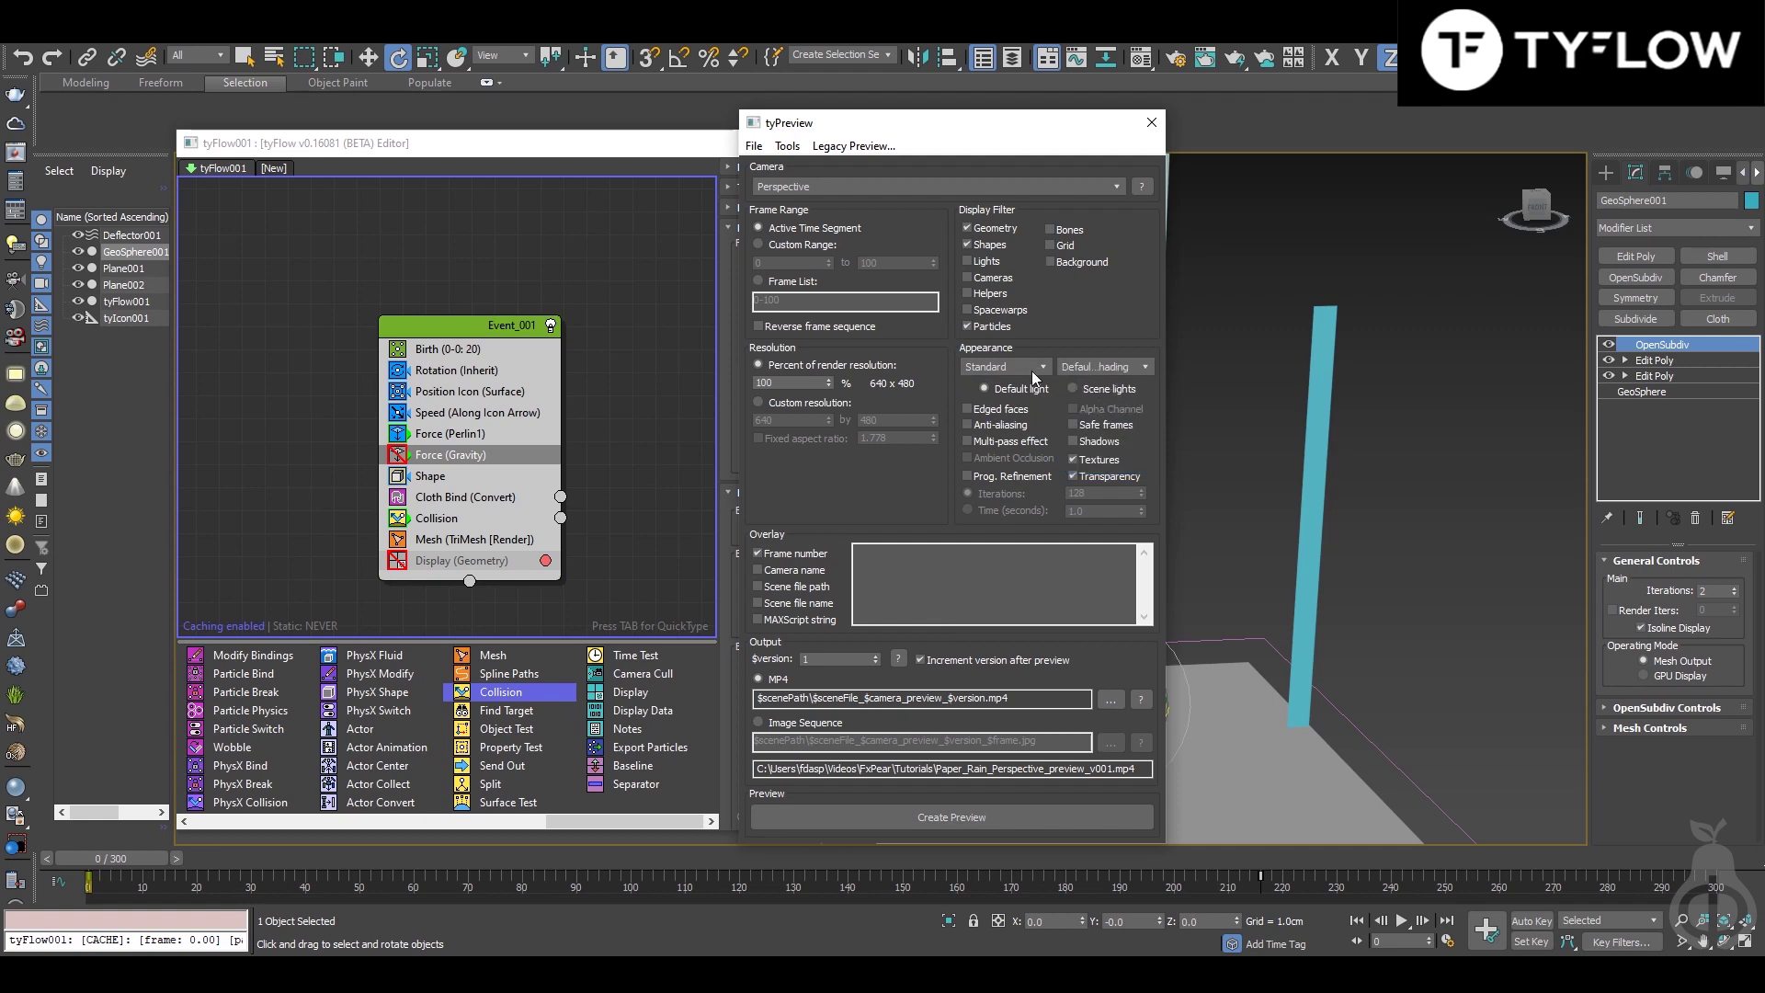
Step: Set the preview's custom frame range to 0 to 120 and create the MP4 preview
{"action": "left_click_drag", "start_coordinate": [834, 134], "coordinate": [780, 120]}
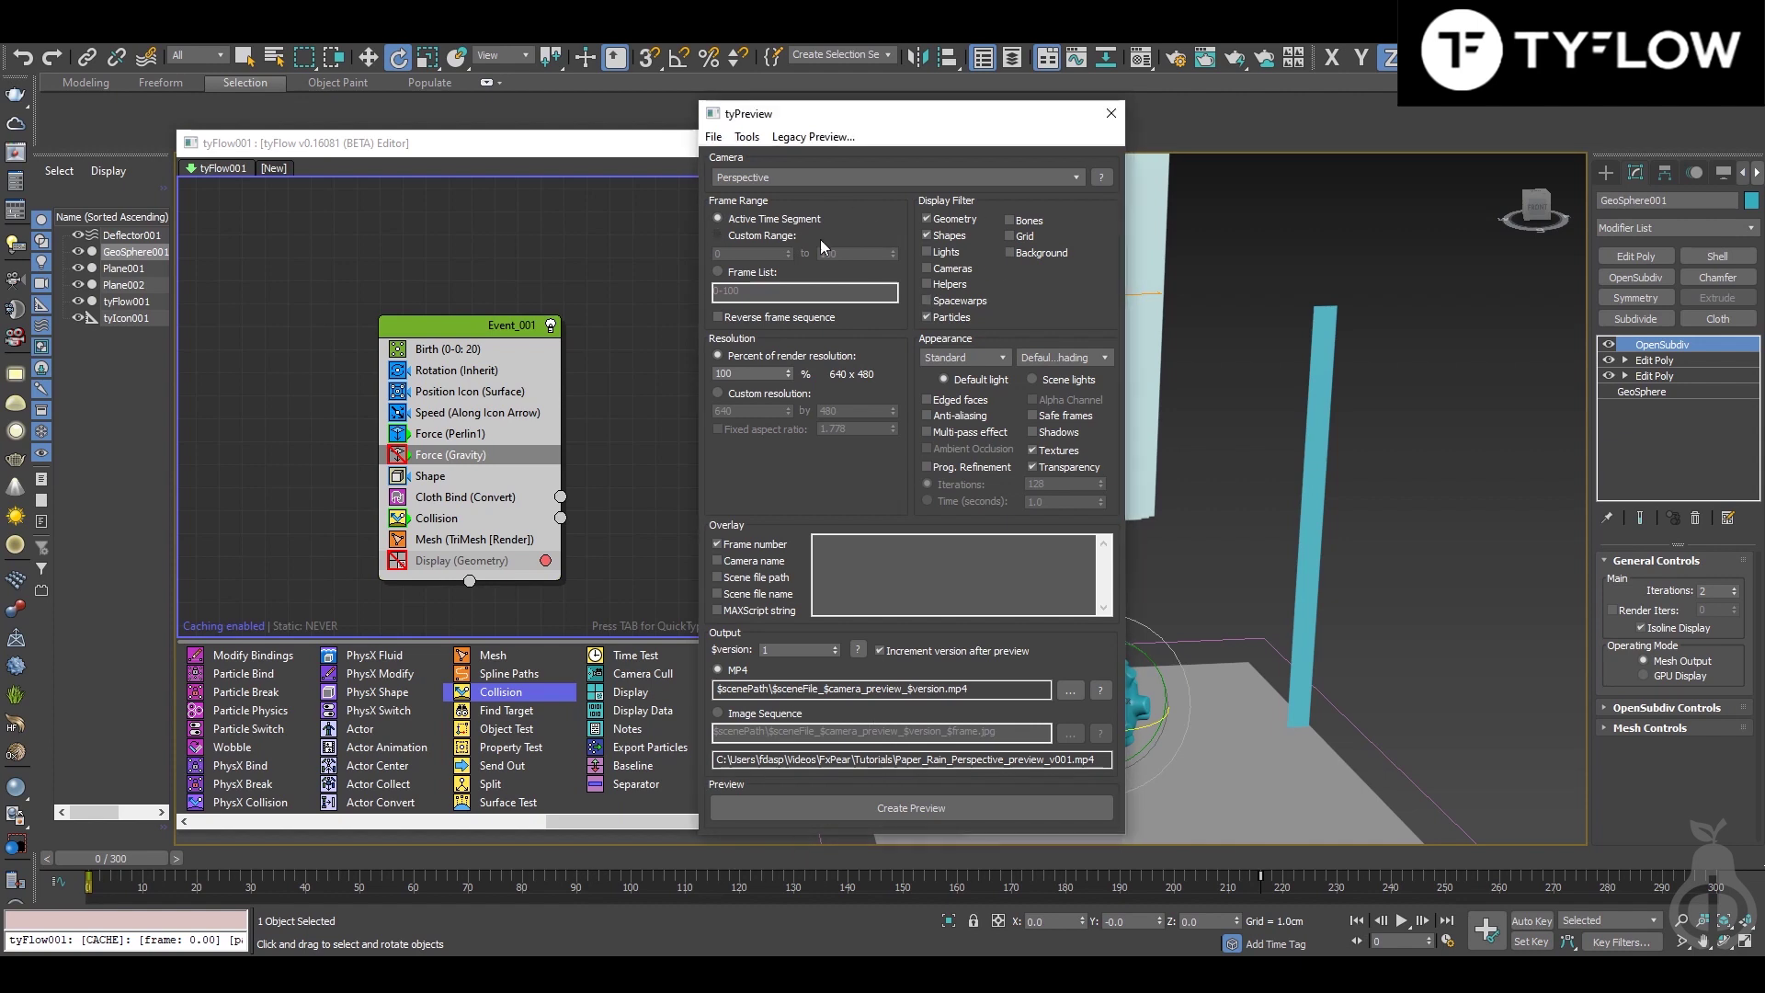
{"action": "left_click", "coordinate": [758, 242]}
{"action": "left_click", "coordinate": [860, 253]}
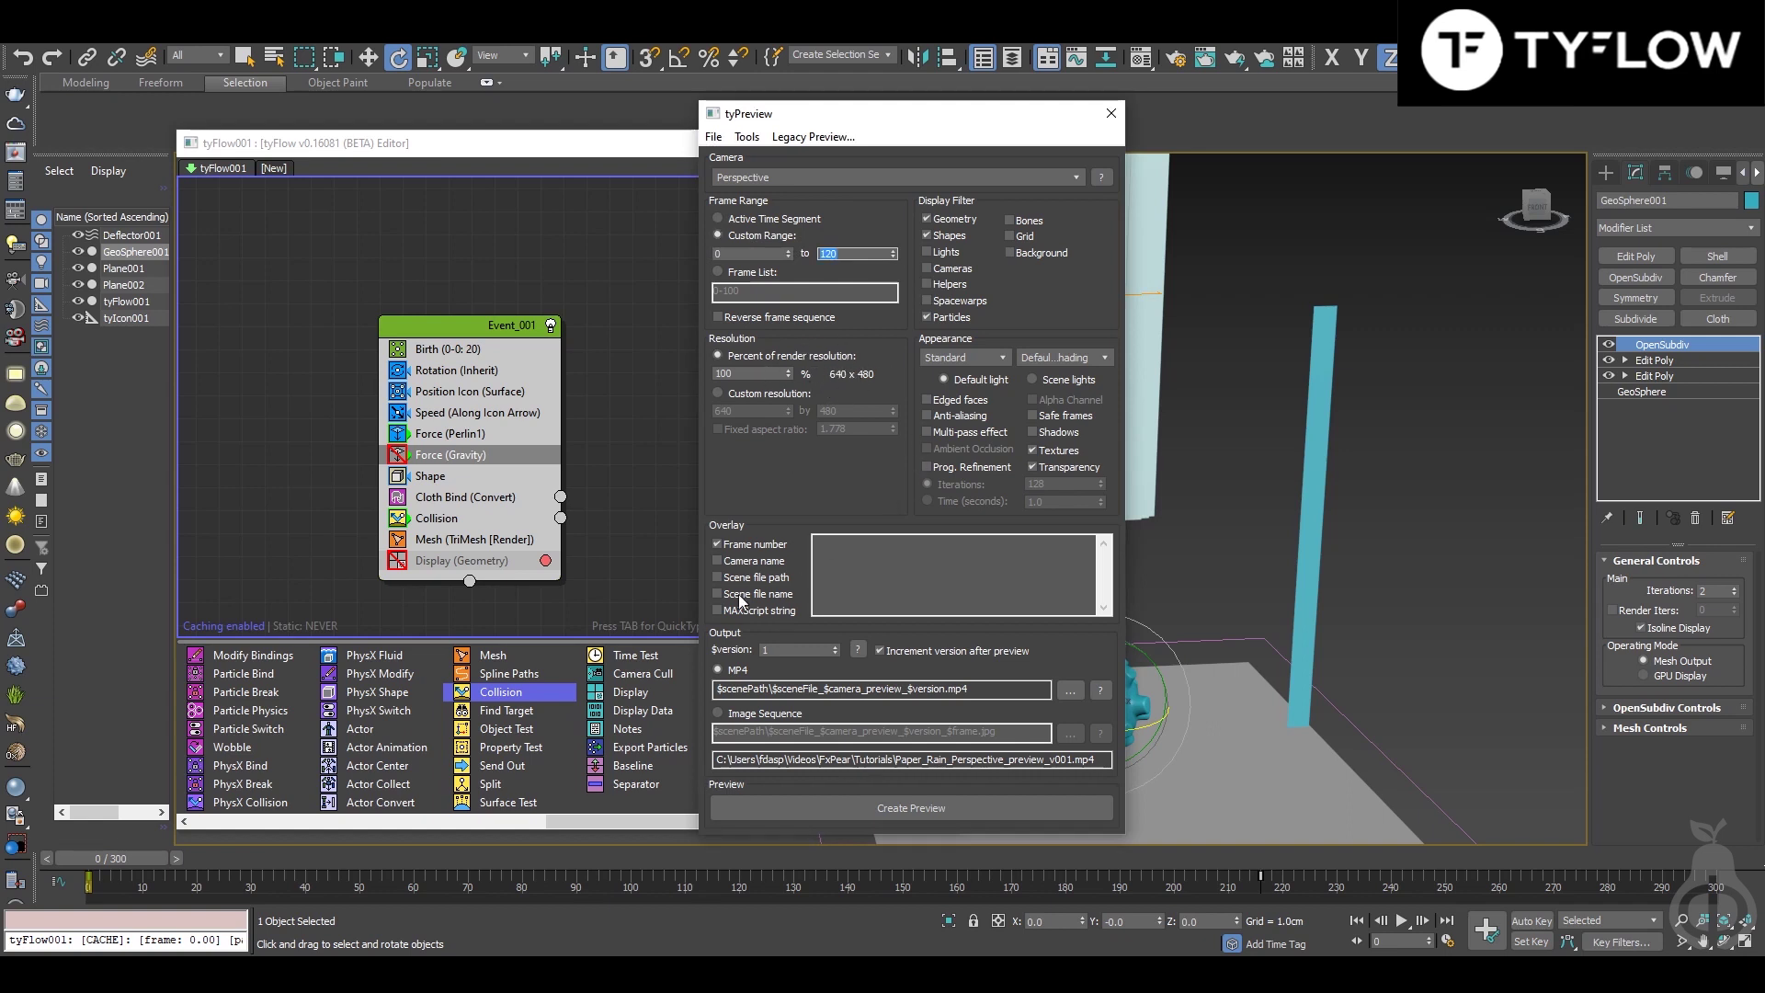
{"action": "left_click", "coordinate": [886, 812]}
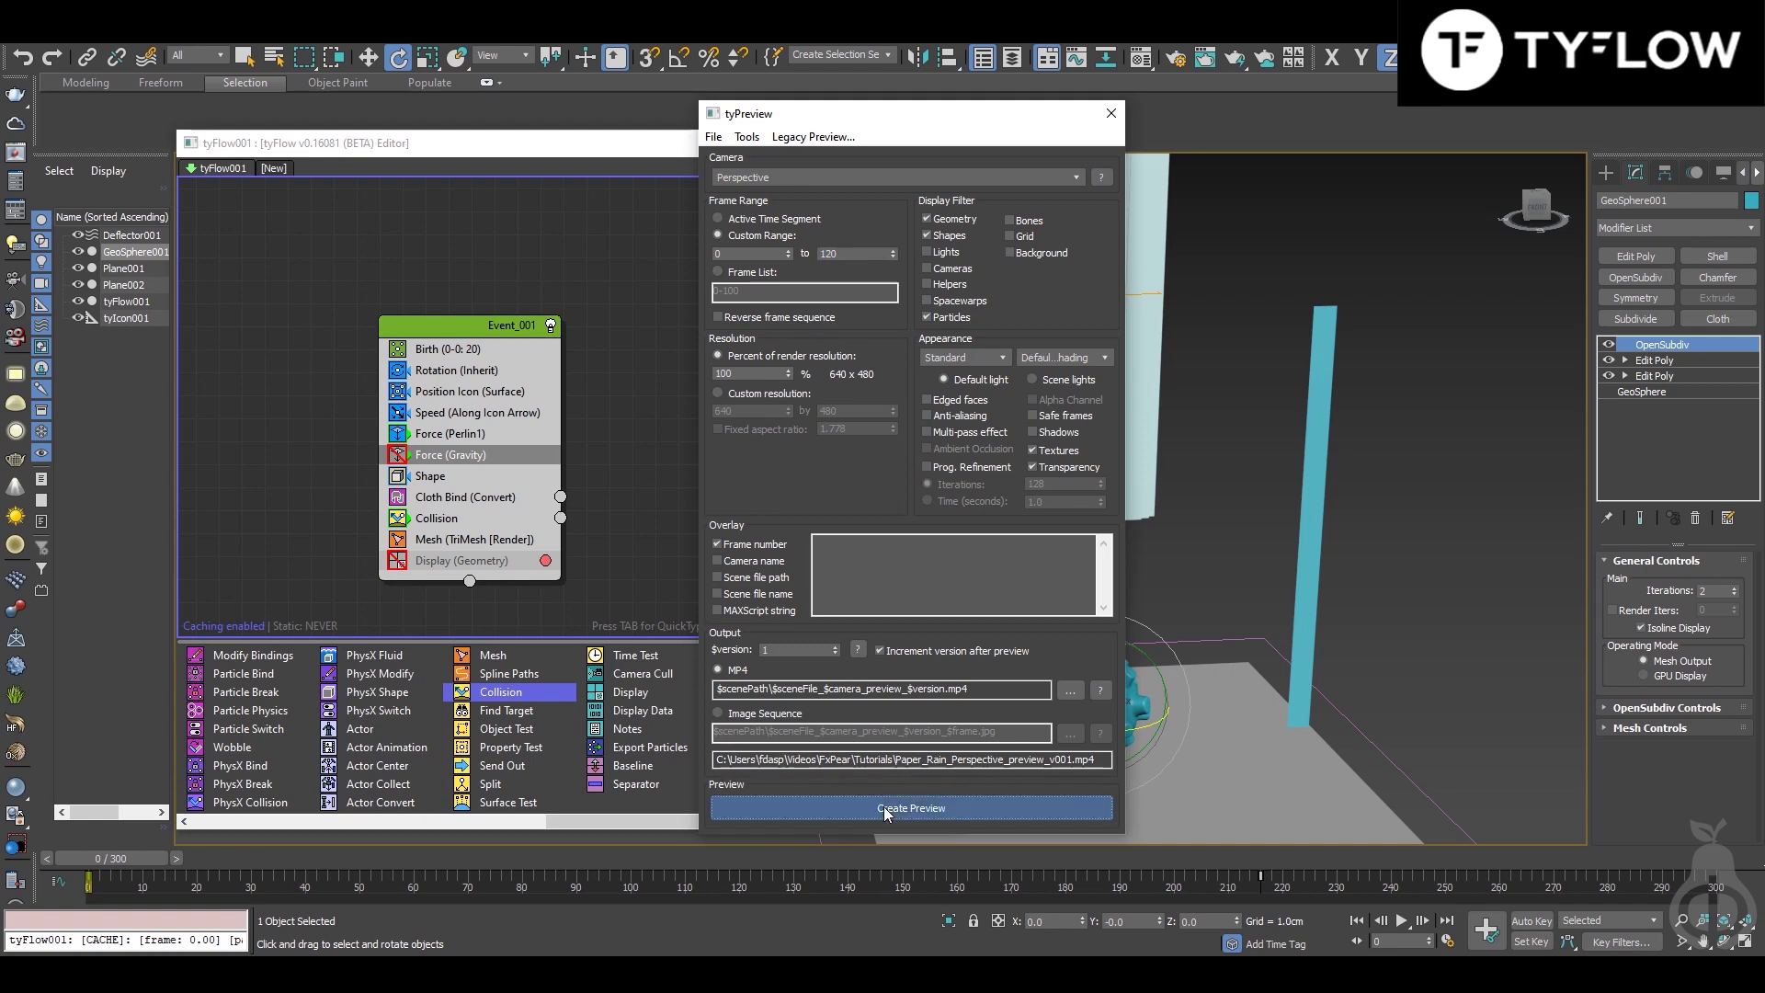